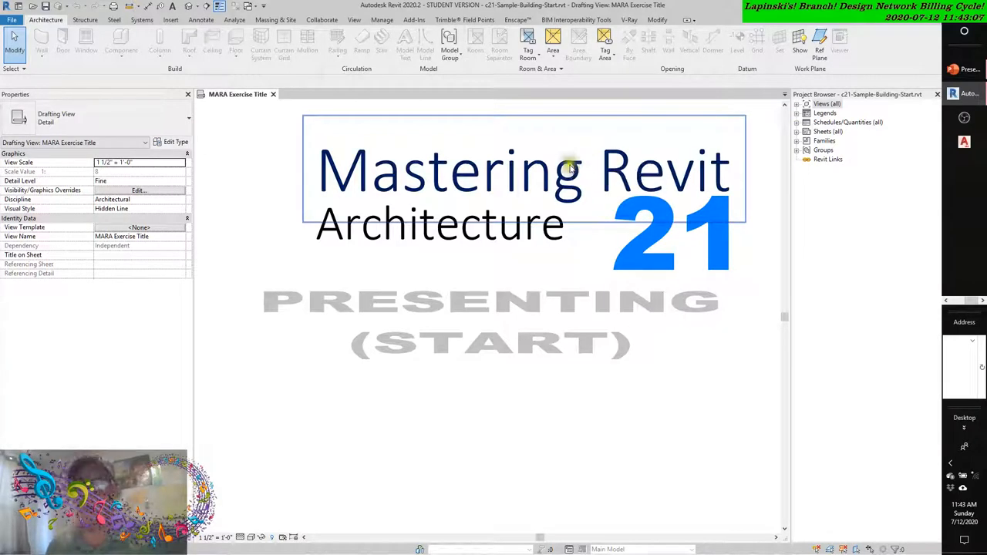
# Pan the MARA Exercise Title drafting view to centre the title graphic
pyautogui.moveTo(572, 164); pyautogui.dragTo(538, 216, button='middle')
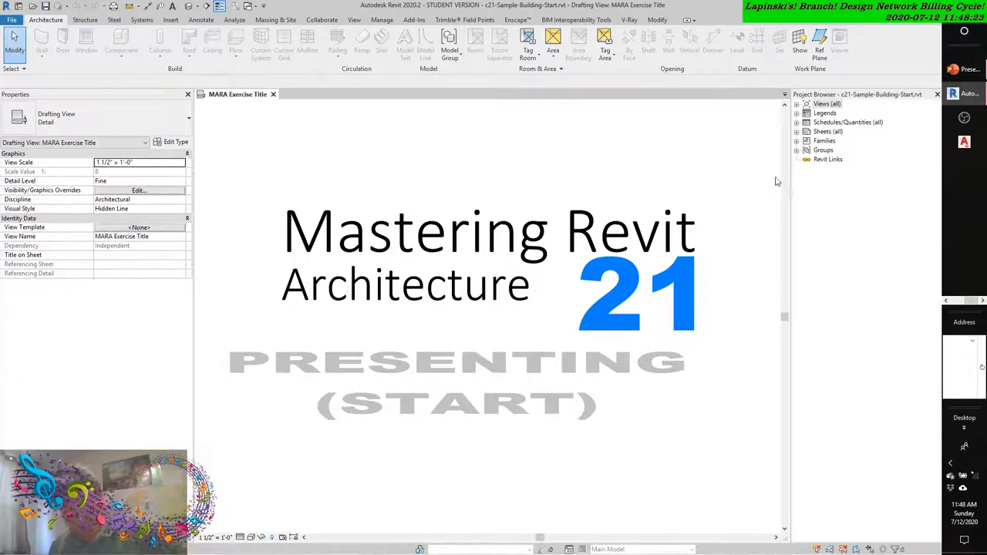
pyautogui.click(202, 20)
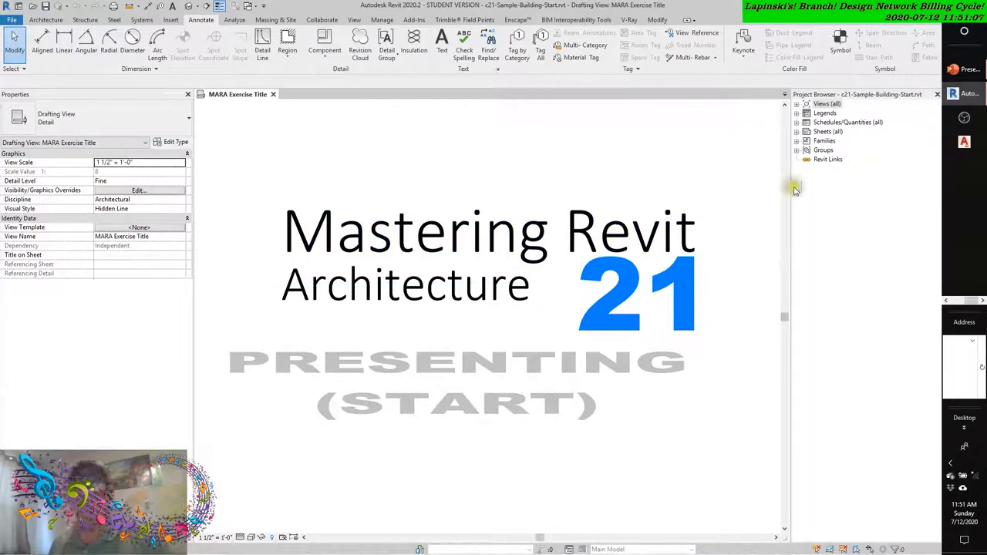
# Start a new floor plan view from View > Plan Views > Floor Plan
pyautogui.click(354, 20)
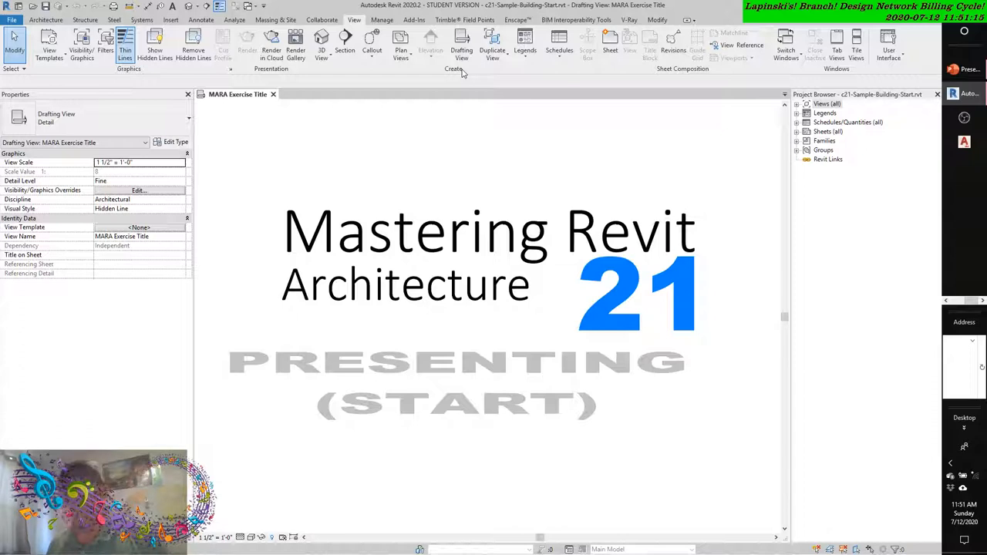
pyautogui.click(409, 61)
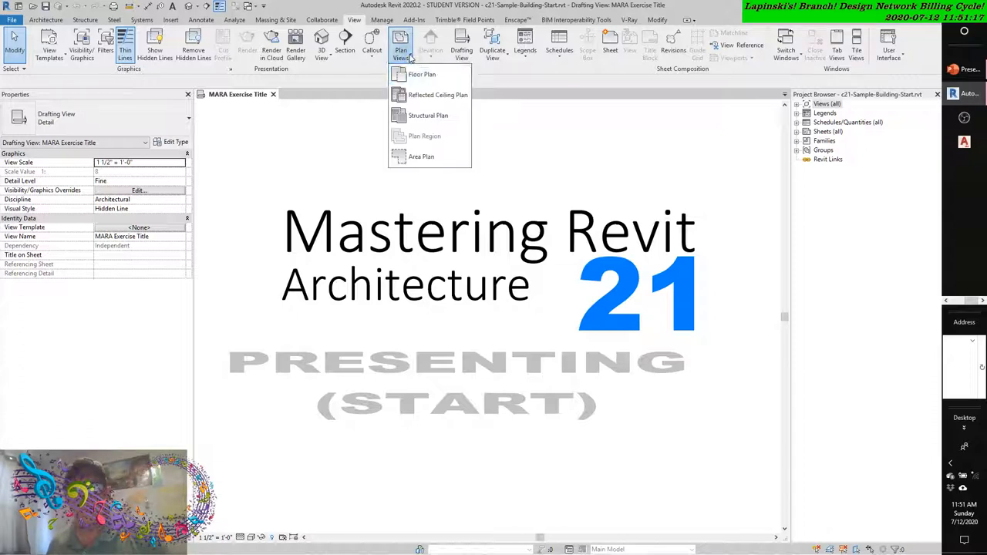
pyautogui.click(409, 73)
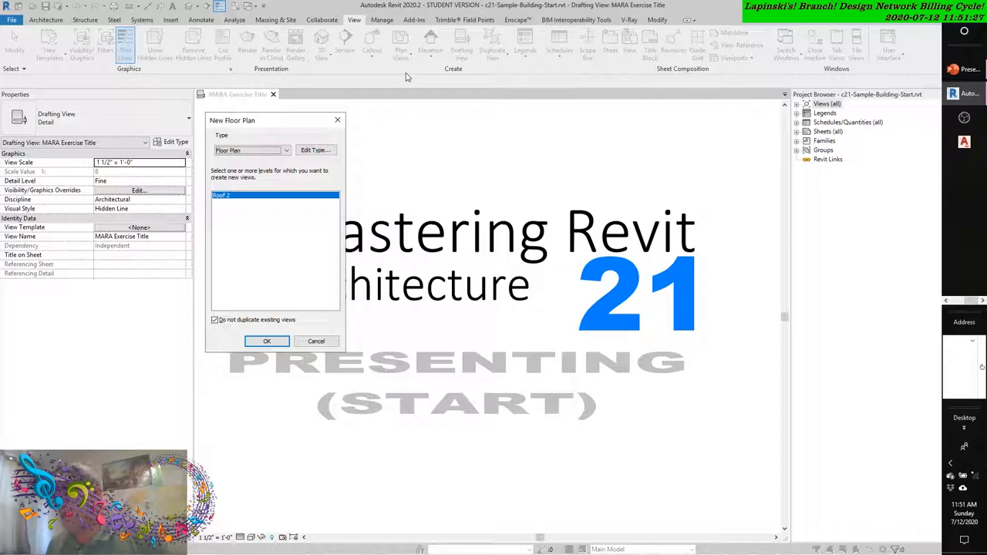
# Duplicate the Floor Plan view type as a new type named COLOR FILL
pyautogui.click(311, 152)
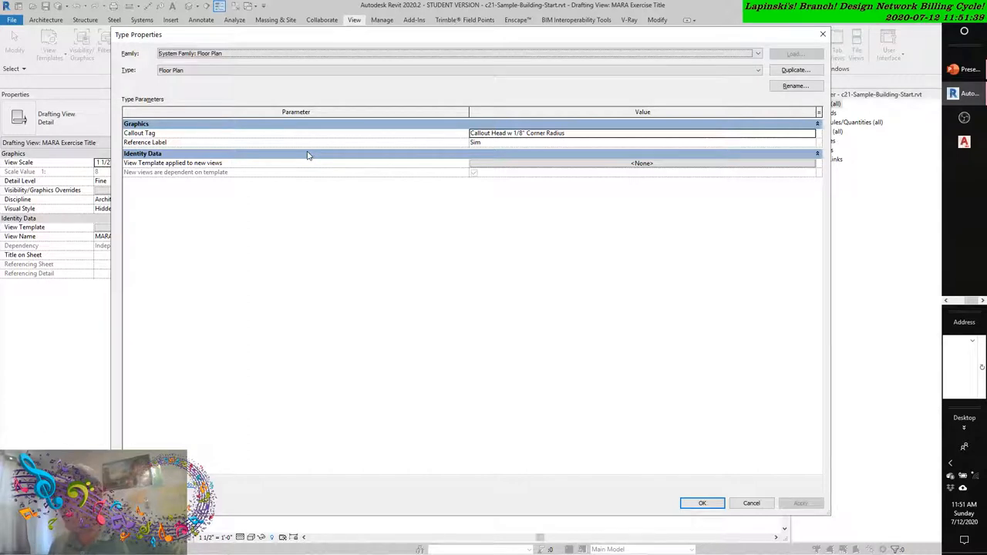
pyautogui.click(796, 70)
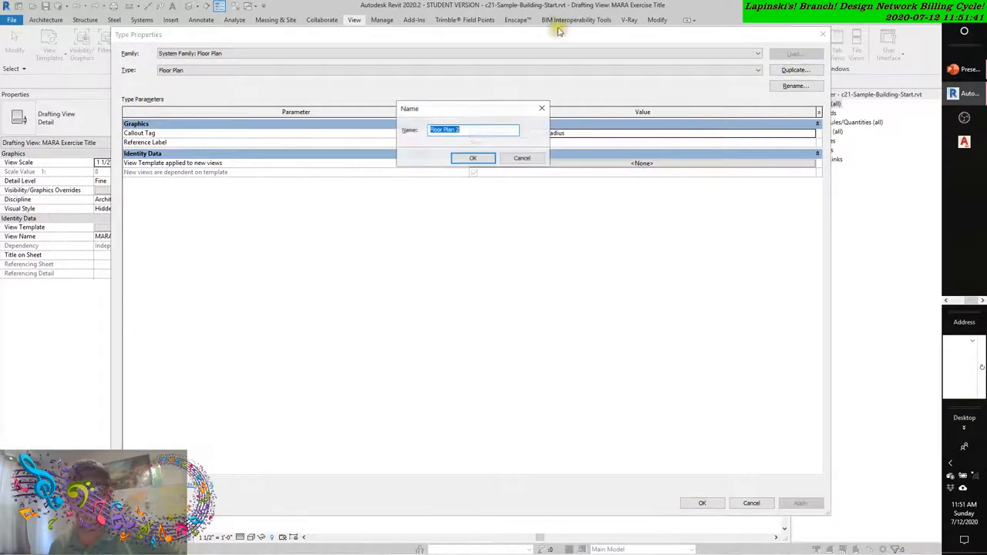
pyautogui.write('CO')
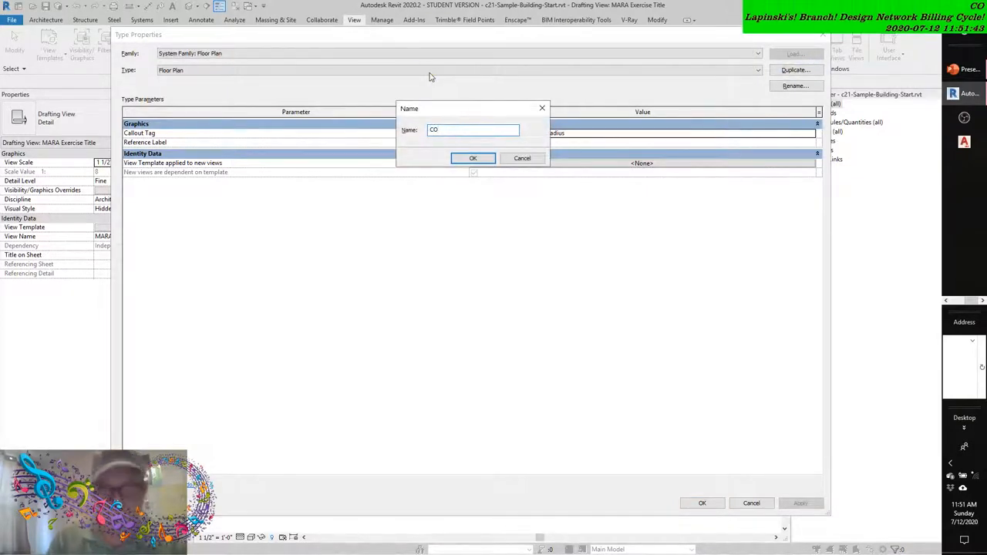
pyautogui.write('LOR FI')
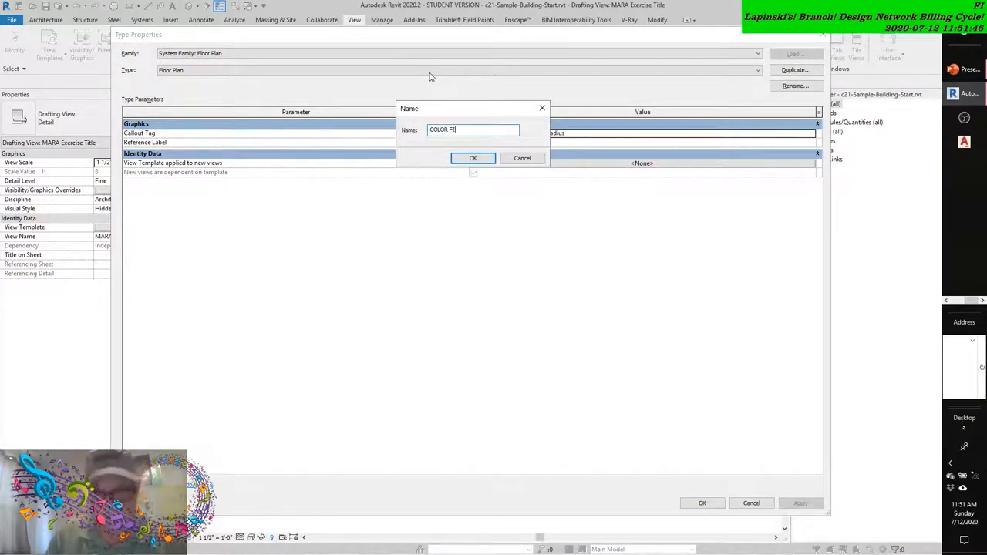
pyautogui.write('LL')
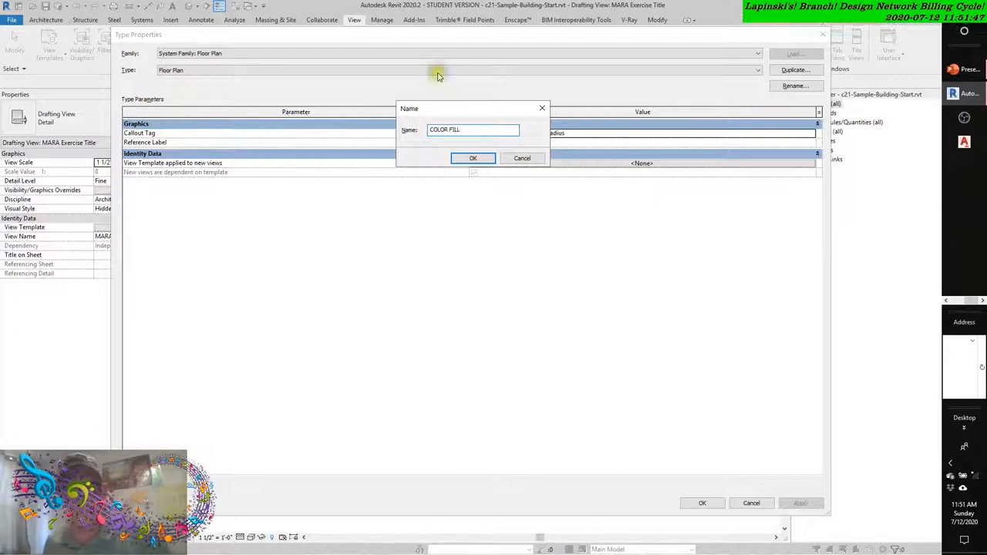
pyautogui.click(473, 158)
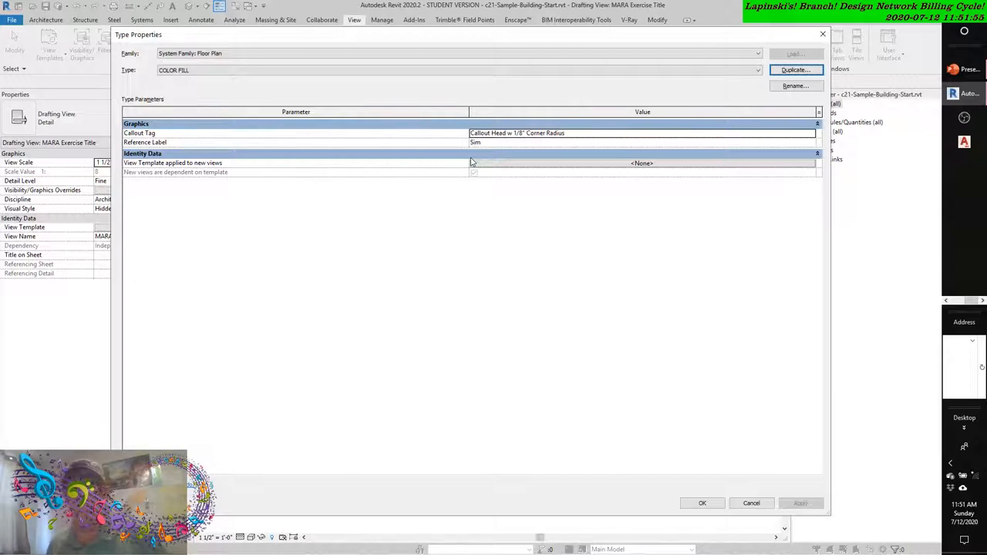
# Pick Color Fill Plans as the view template for new COLOR FILL views and apply it
pyautogui.click(628, 164)
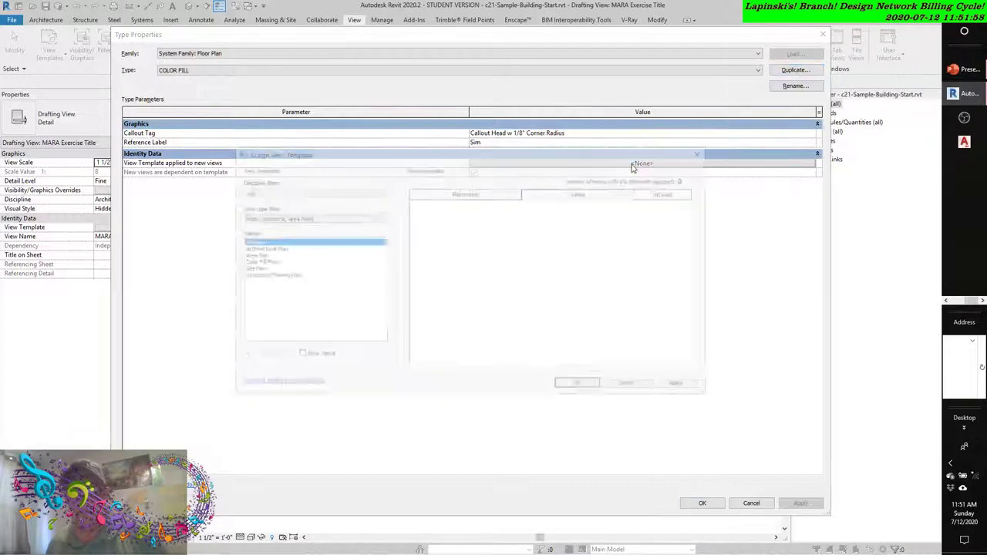
pyautogui.click(343, 217)
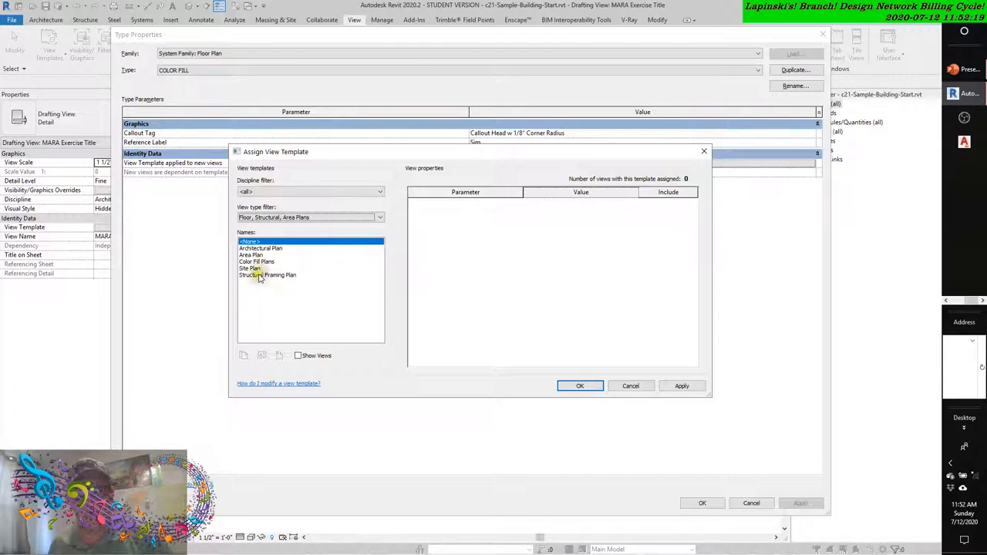
pyautogui.click(257, 261)
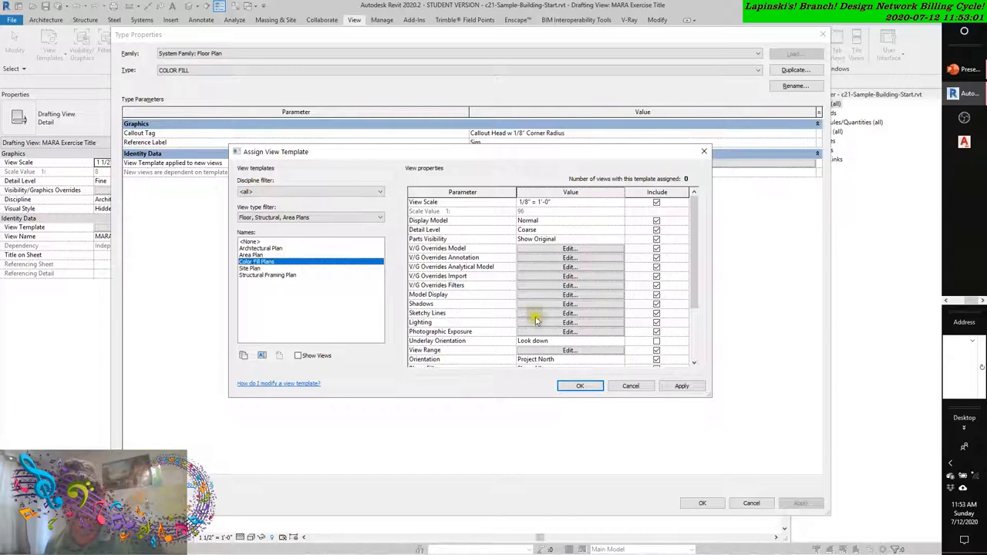
pyautogui.click(682, 385)
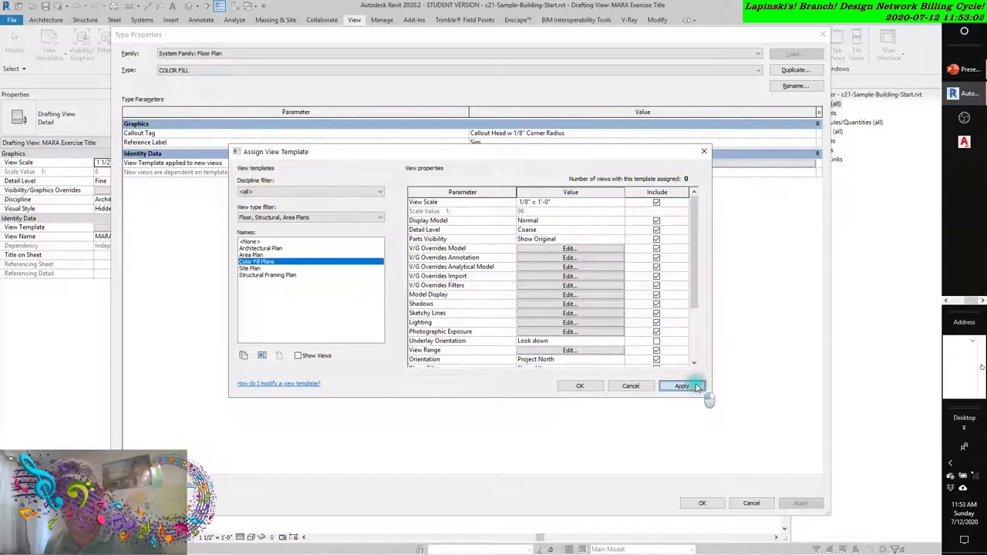
# Confirm Color Fill Plans in the Assign View Template dialog
pyautogui.click(582, 385)
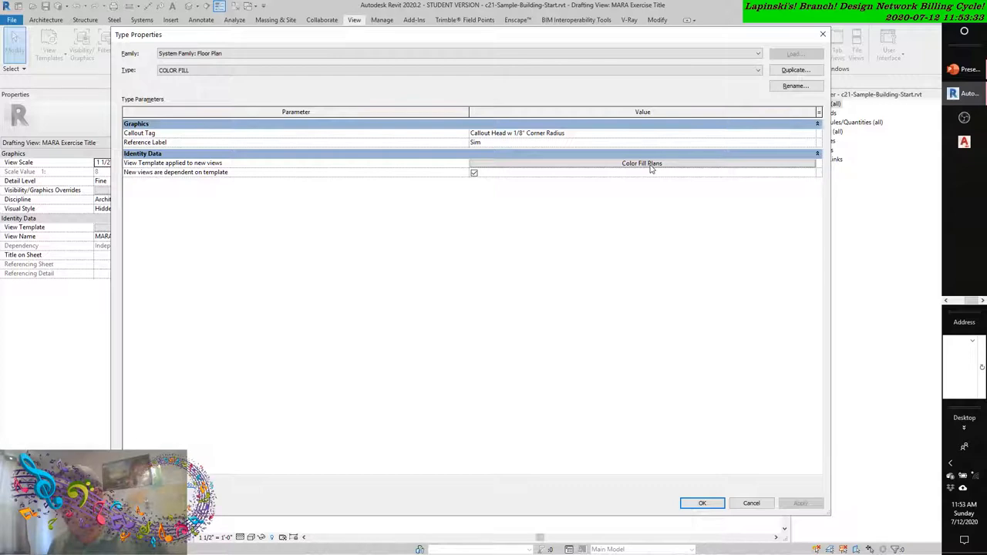
# Accept the COLOR FILL type properties and return to the New Floor Plan dialog
pyautogui.click(702, 503)
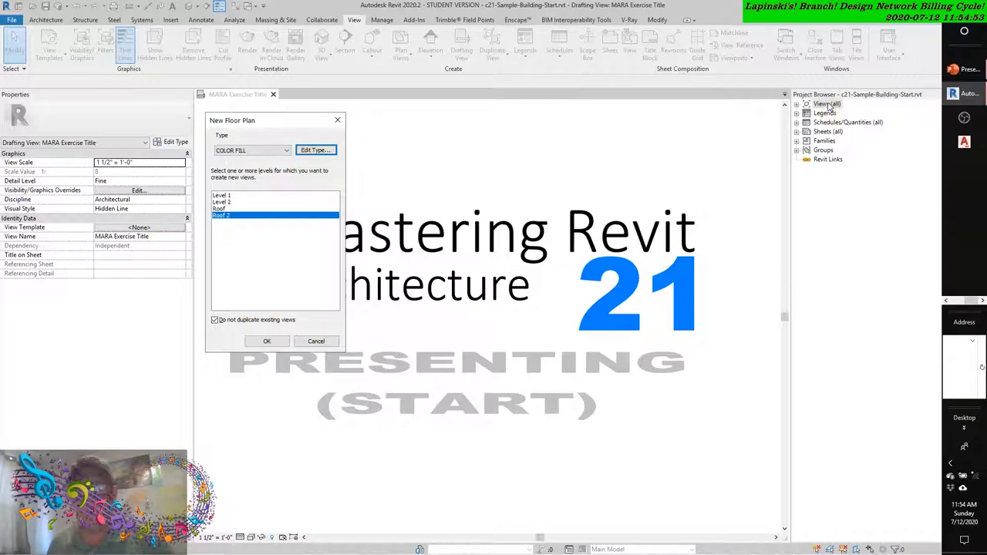
# Toggle showing levels with existing plan views and try the Floor Plan type in the dialog
pyautogui.click(214, 320)
pyautogui.click(214, 320)
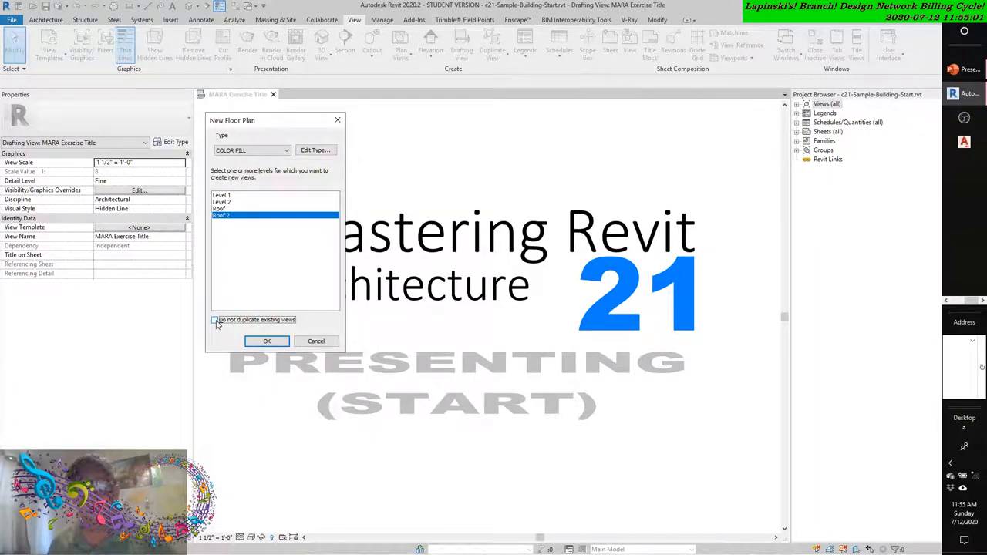
pyautogui.click(215, 320)
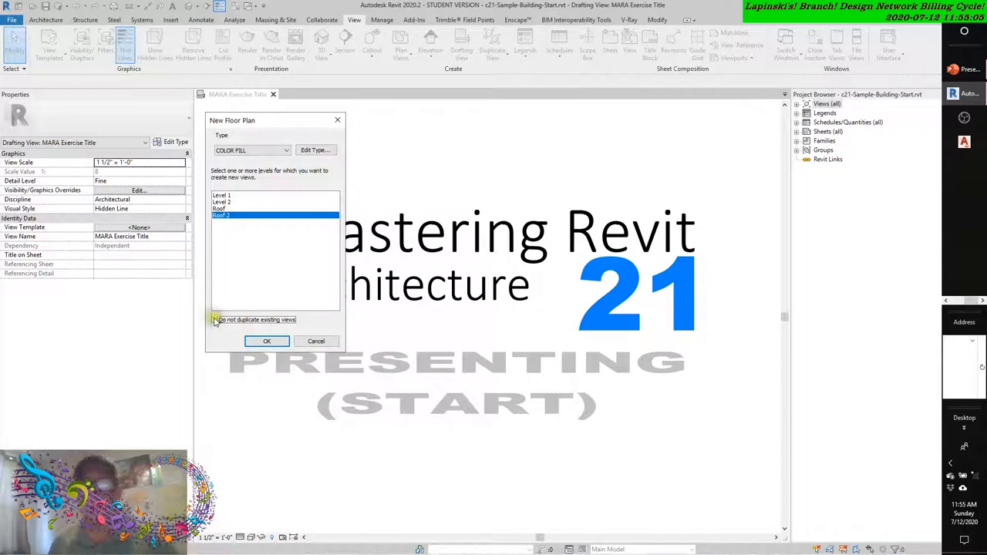
pyautogui.click(286, 150)
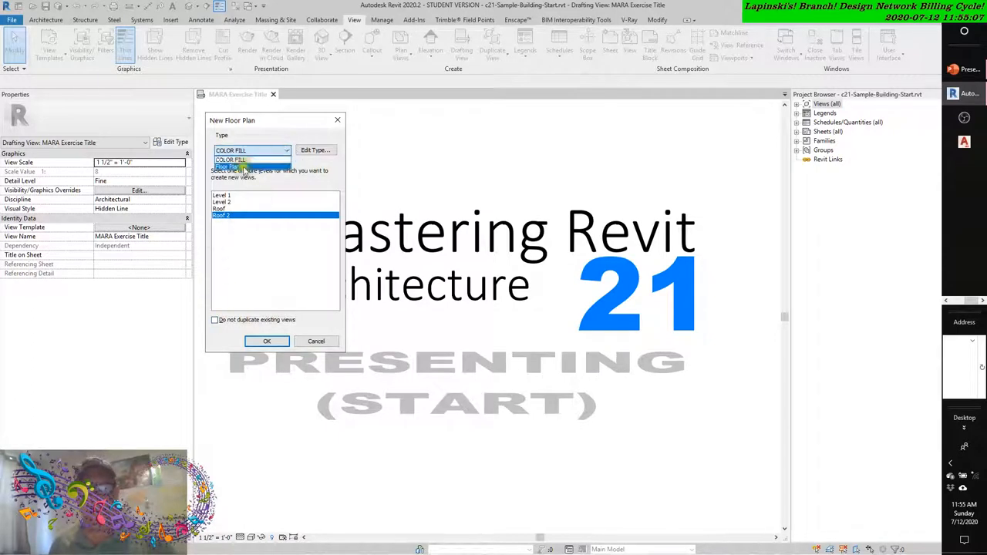
pyautogui.click(244, 164)
pyautogui.click(214, 319)
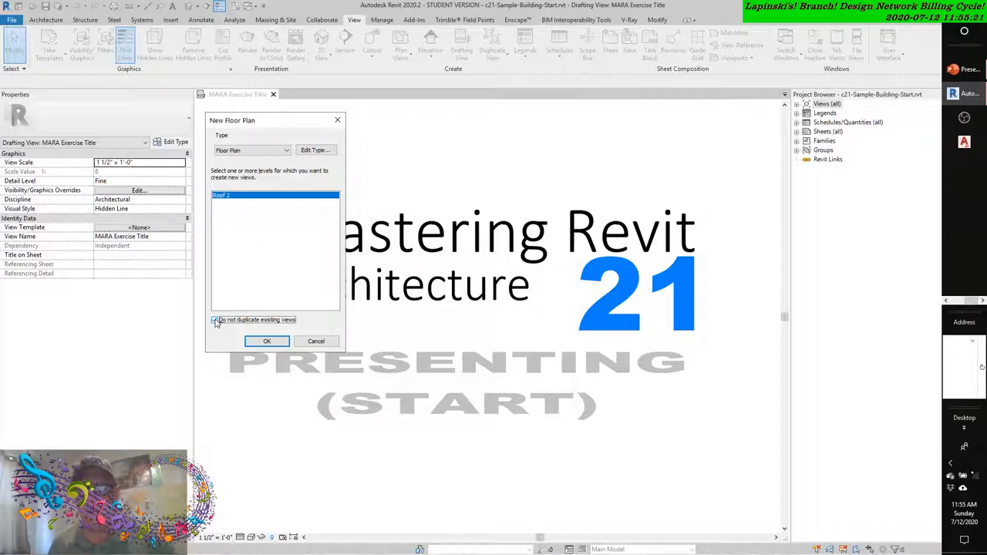
pyautogui.click(214, 319)
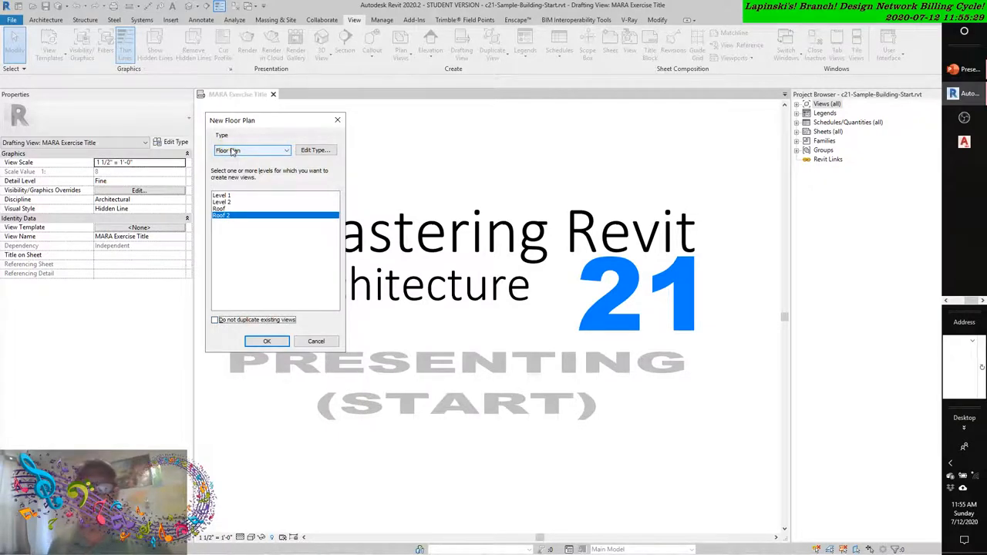
# Set the plan type to COLOR FILL and select Level 1 and Level 2
pyautogui.click(232, 151)
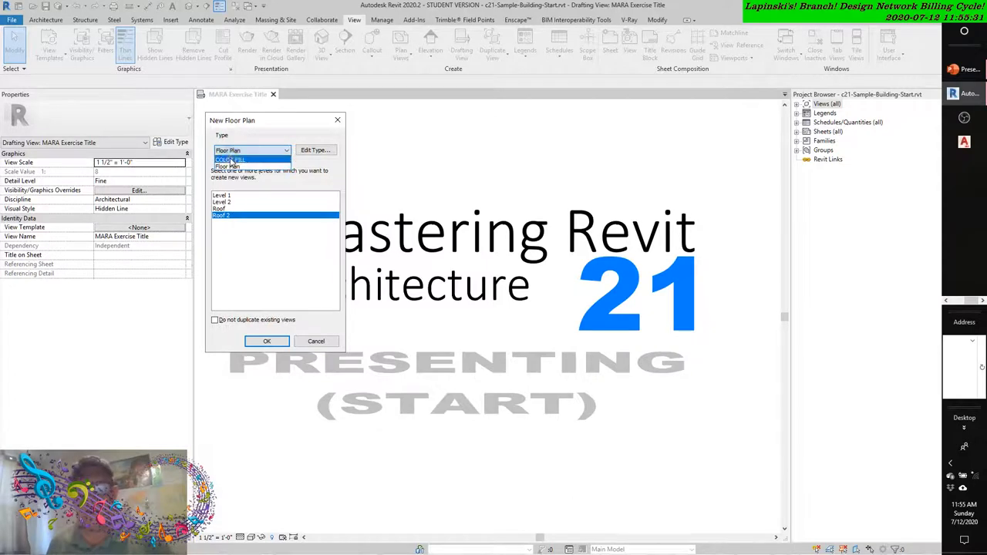
pyautogui.click(232, 159)
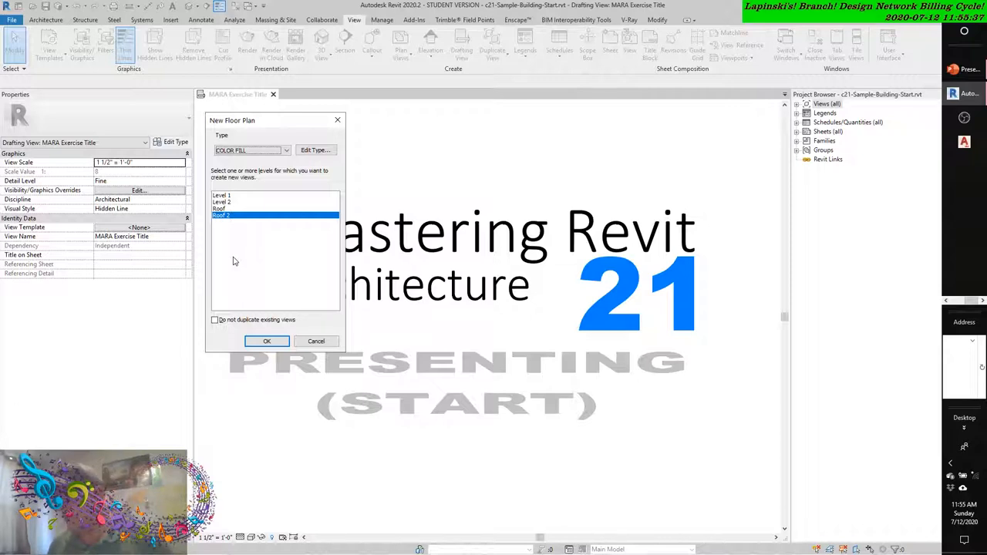
pyautogui.click(222, 195)
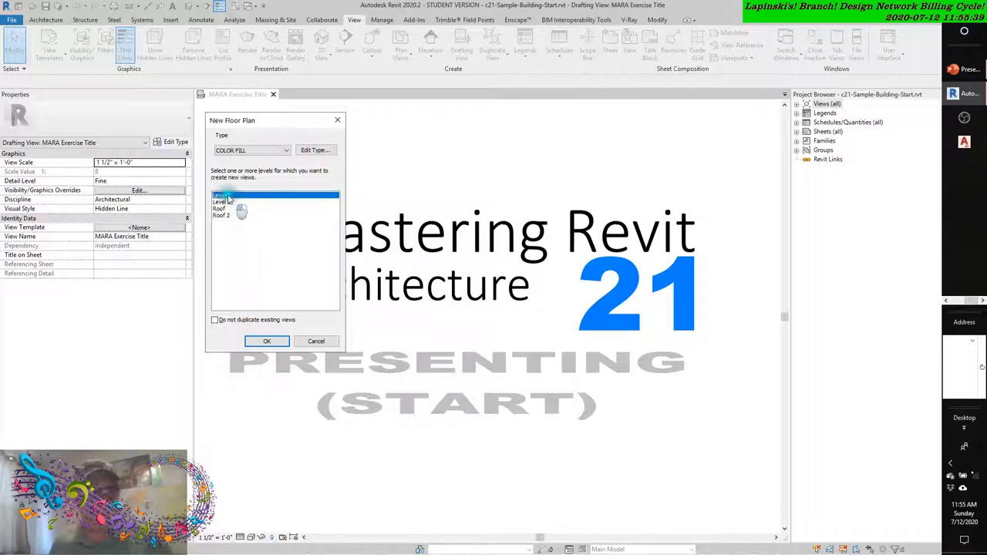
pyautogui.keyDown('ctrl'); pyautogui.click(222, 202); pyautogui.keyUp('ctrl')
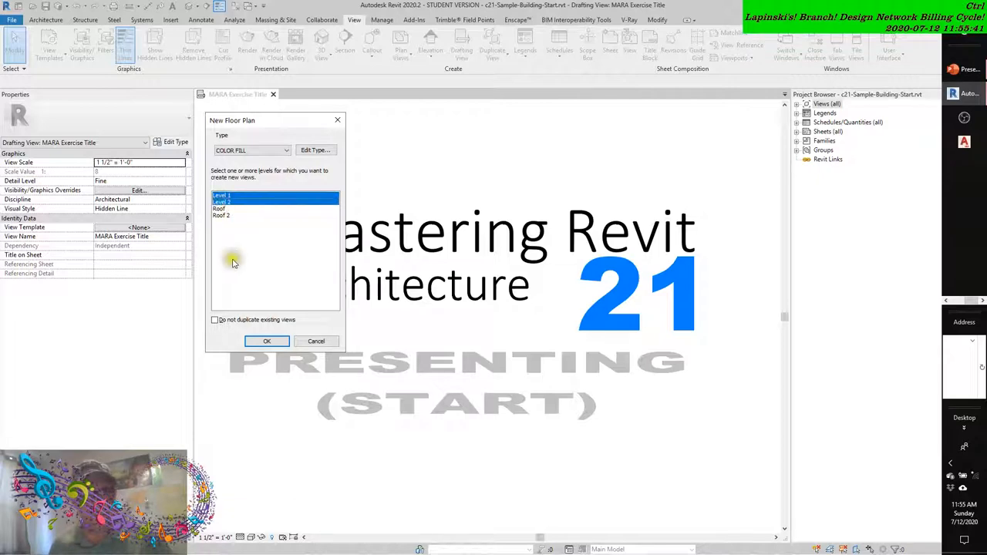
# Create the COLOR FILL floor plan views for Level 1 and Level 2
pyautogui.click(267, 341)
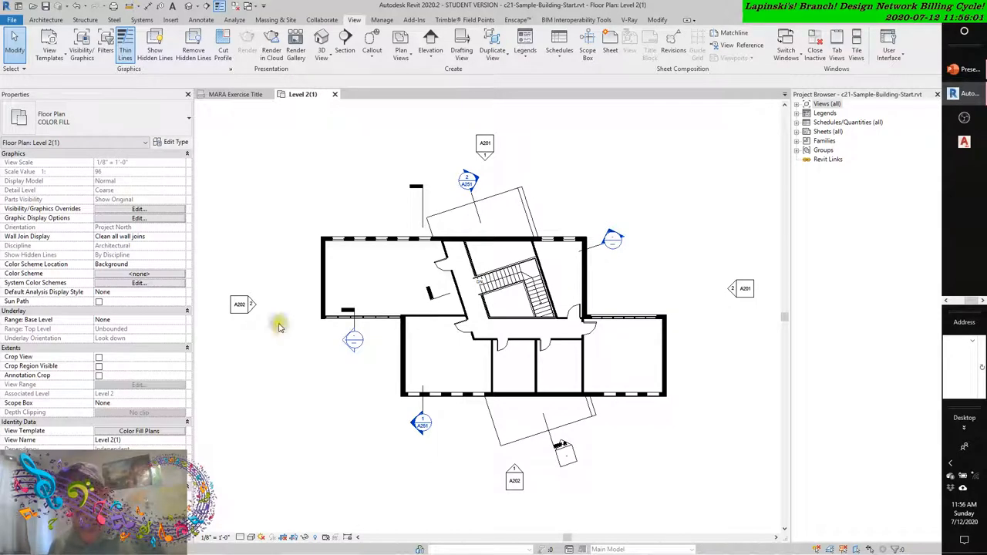
# Rename the Level 1(1) color fill plan view to LEVEL 1 - DEPT - COLOR in the Project Browser
pyautogui.click(797, 104)
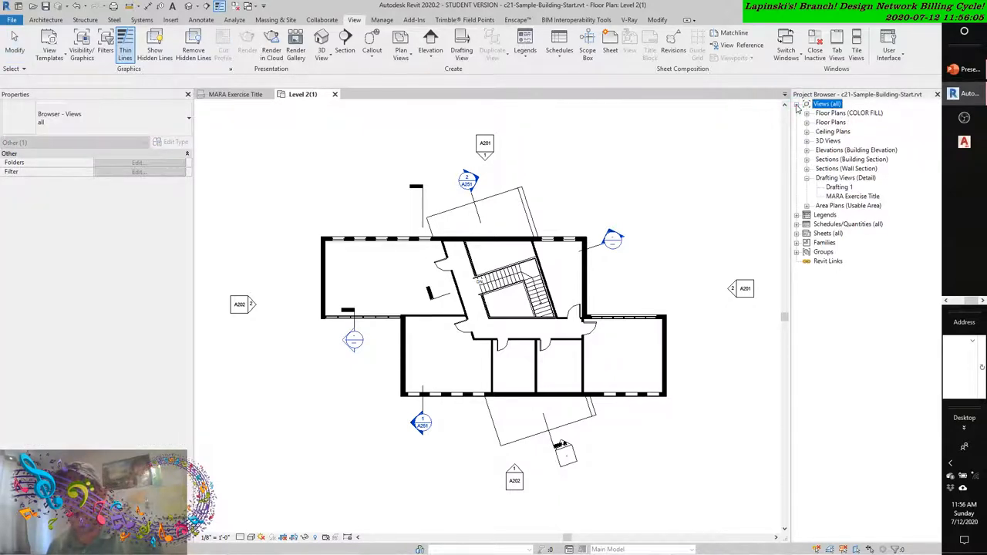
pyautogui.click(807, 113)
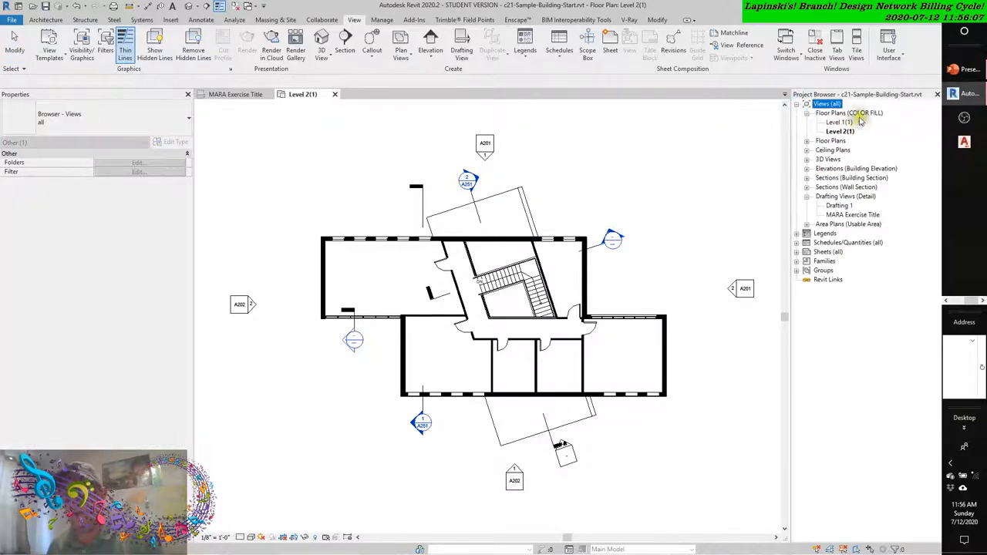
pyautogui.click(848, 122)
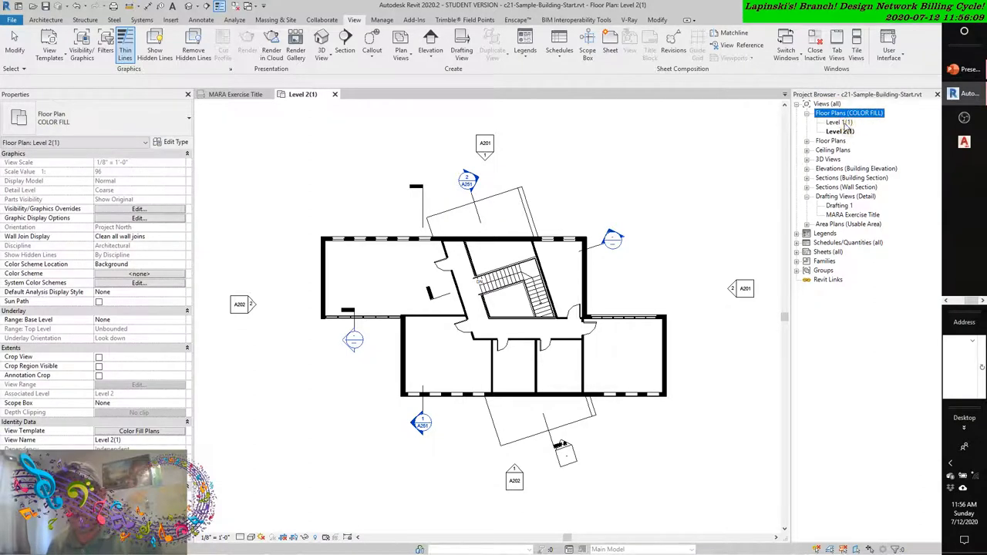
pyautogui.rightClick(848, 123)
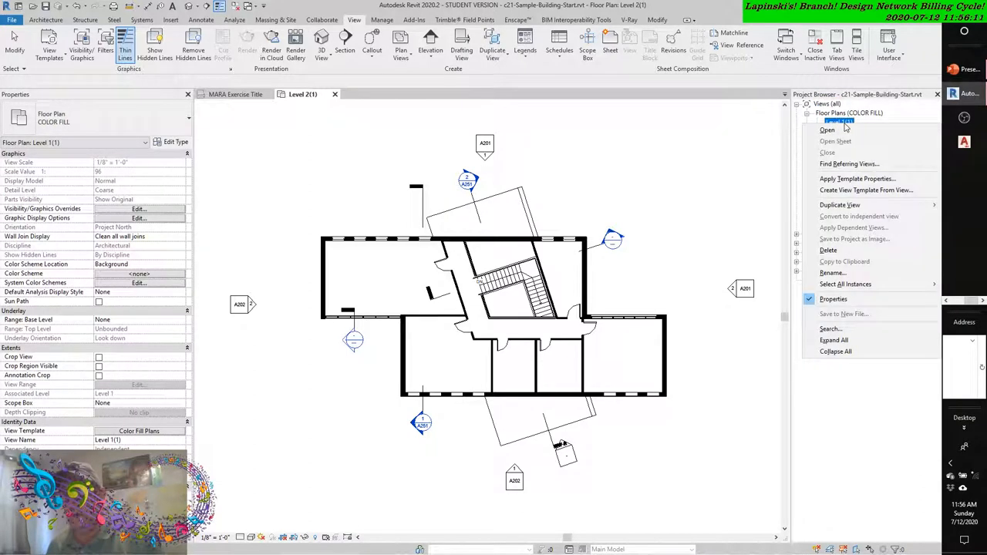
pyautogui.click(832, 274)
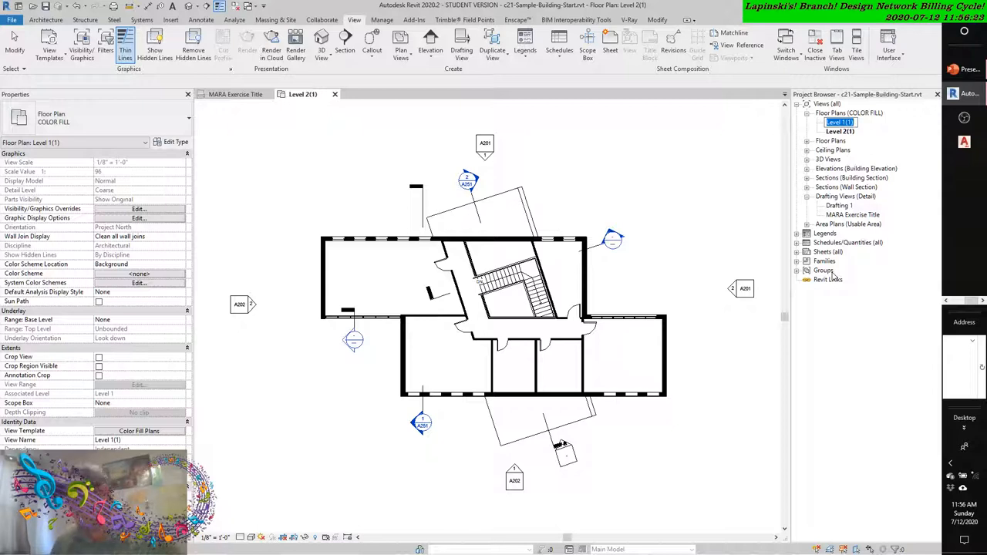
pyautogui.write('LE')
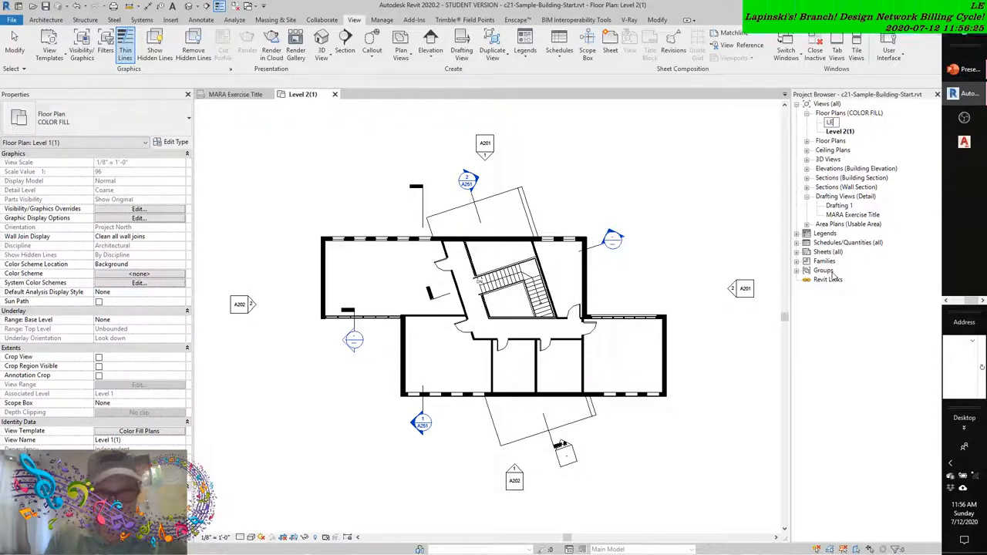
pyautogui.write('VEL ')
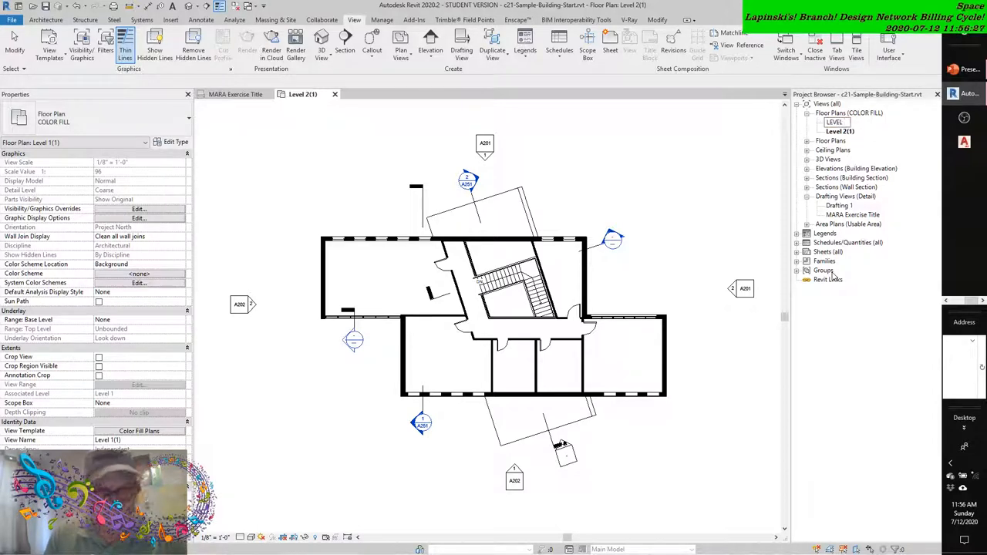
pyautogui.write('1 -')
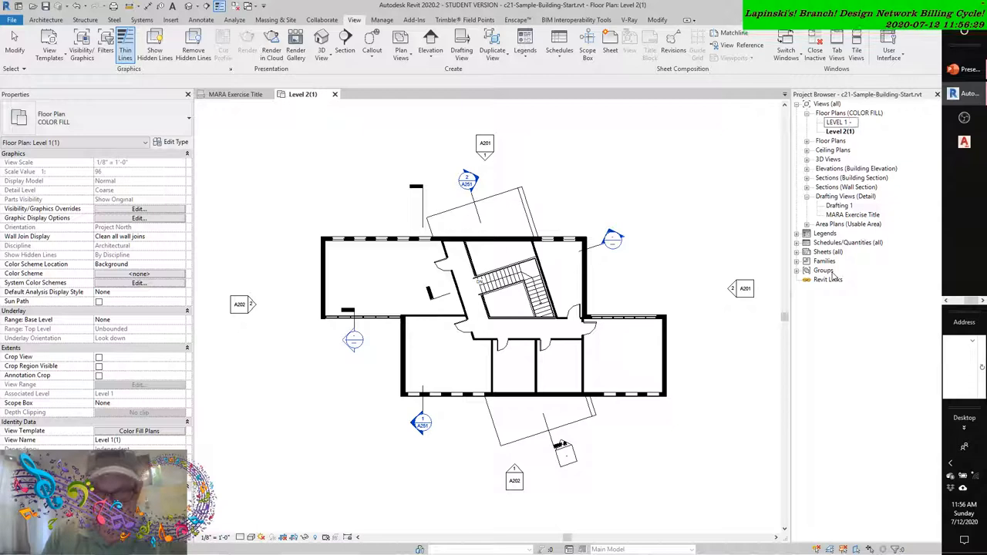
pyautogui.write(' DEPT')
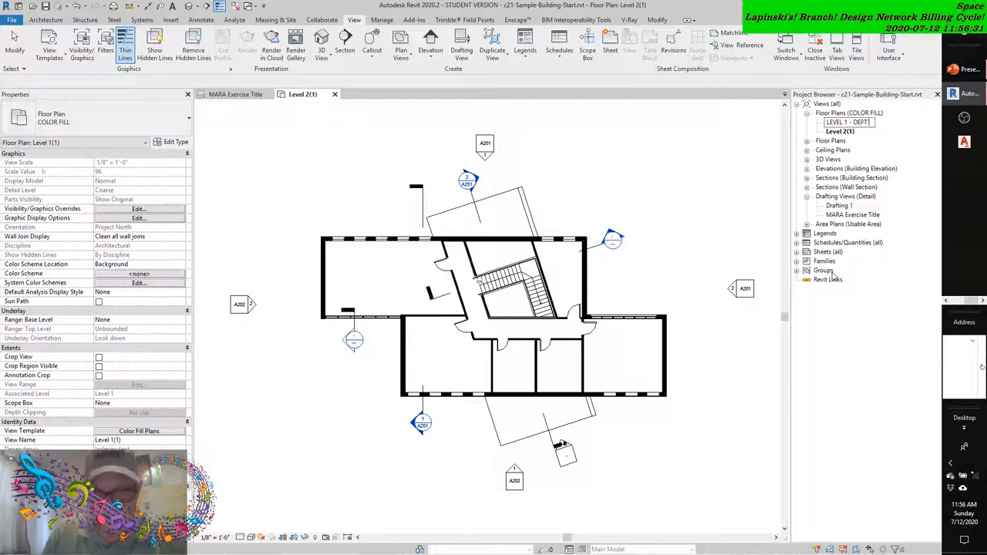
pyautogui.write(' - COLOR')
pyautogui.press('Return')
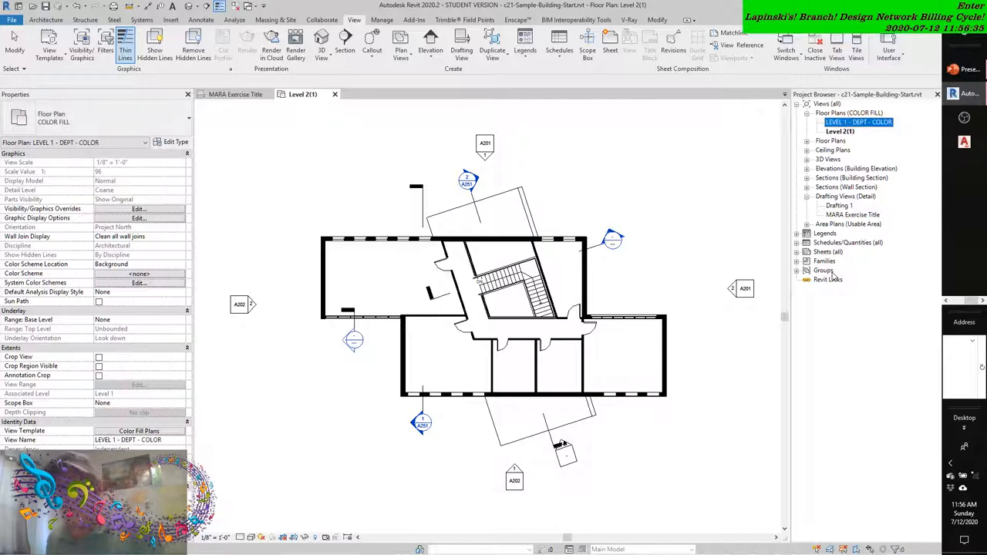
# Copy the Level 1 view name onto Level 2(1) and change it to LEVEL 2 - DEPT - COLOR
pyautogui.doubleClick(857, 123)
pyautogui.hotkey('ctrl', 'c')
pyautogui.rightClick(860, 125)
pyautogui.click(840, 151)
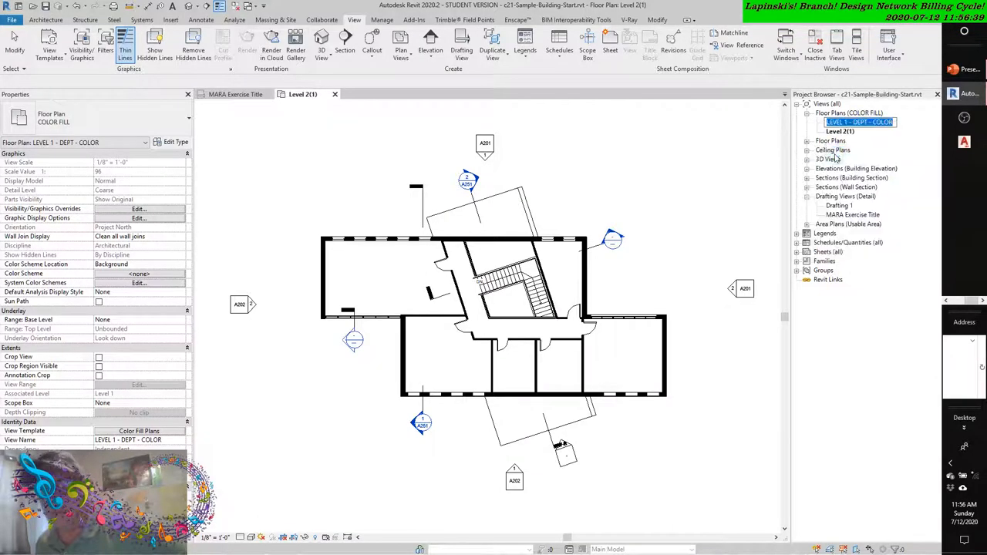
pyautogui.click(840, 131)
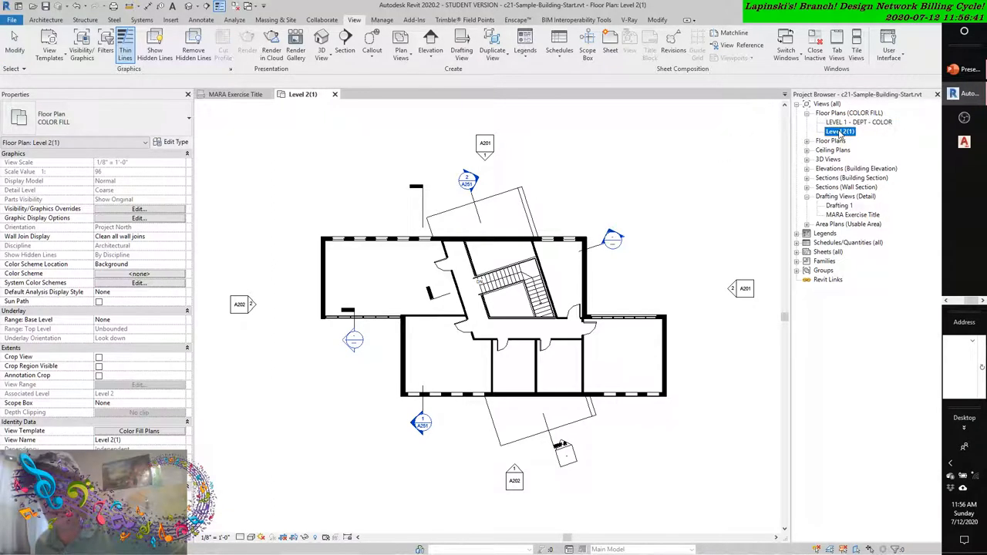
pyautogui.rightClick(840, 131)
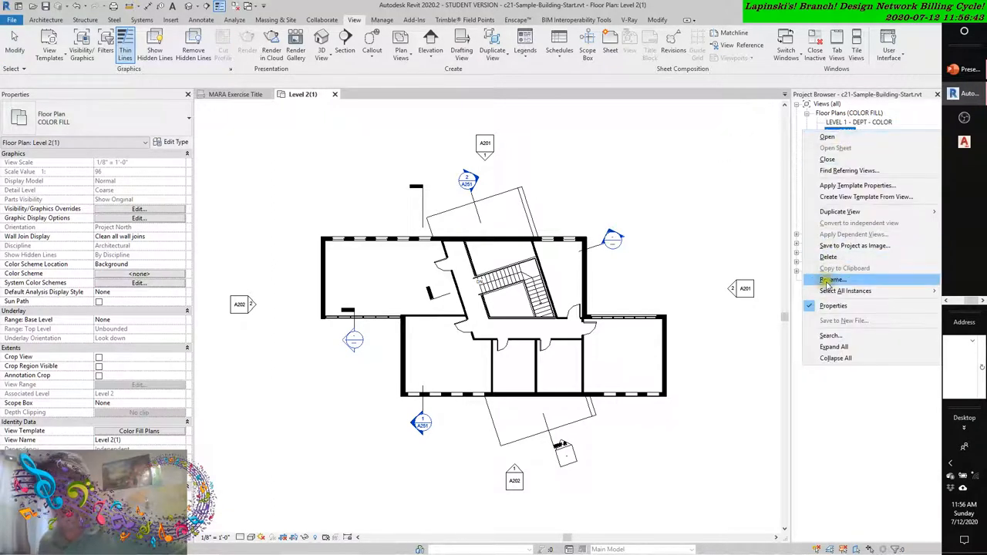
pyautogui.click(831, 279)
pyautogui.hotkey('ctrl', 'v')
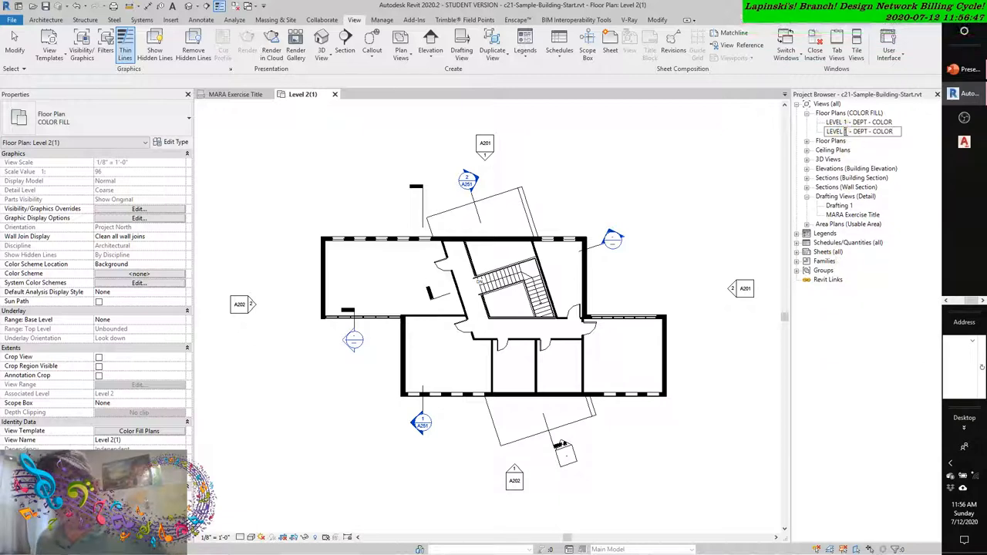
pyautogui.press('BackSpace')
pyautogui.write('2')
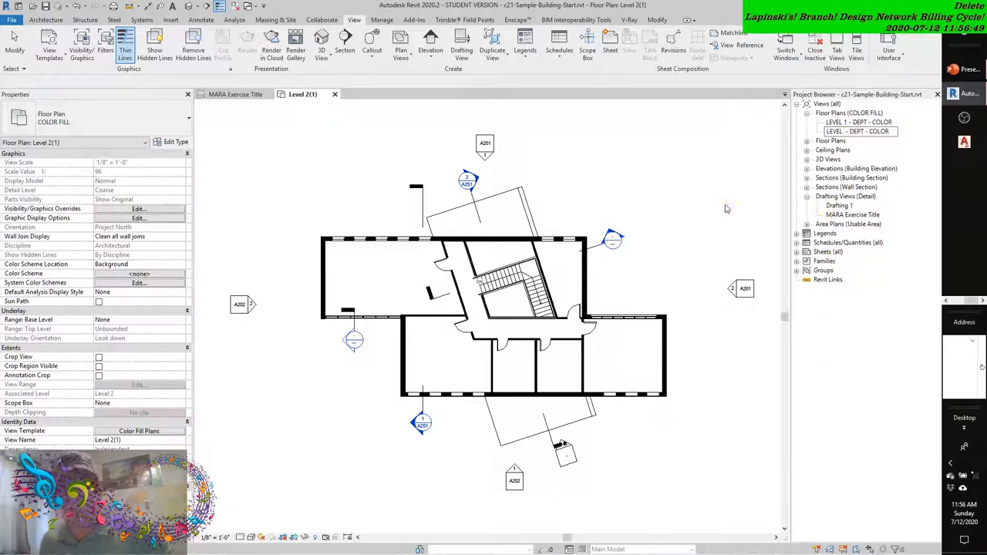
pyautogui.press('Return')
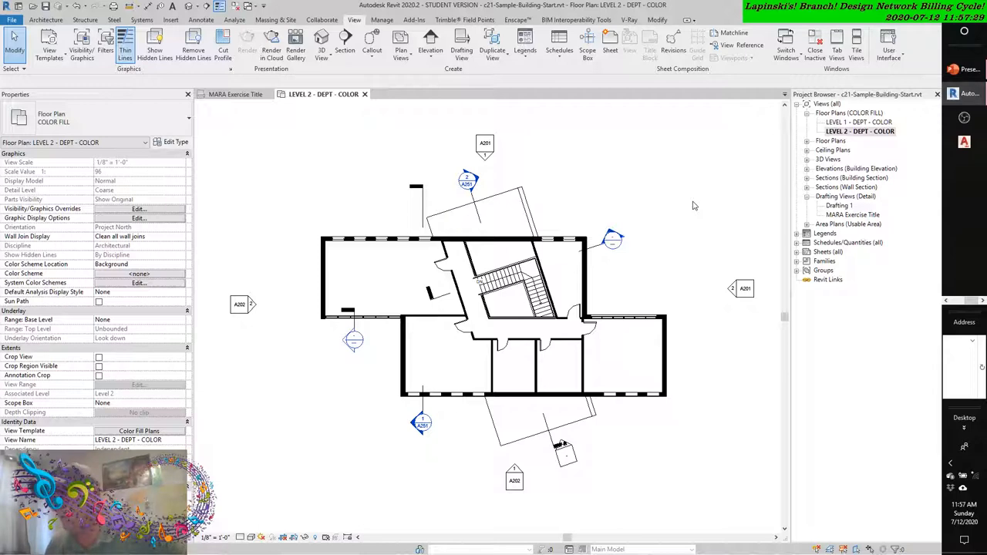
# Close the title view, open LEVEL 1 - DEPT - COLOR and tile both plans zoomed to fit
pyautogui.click(269, 94)
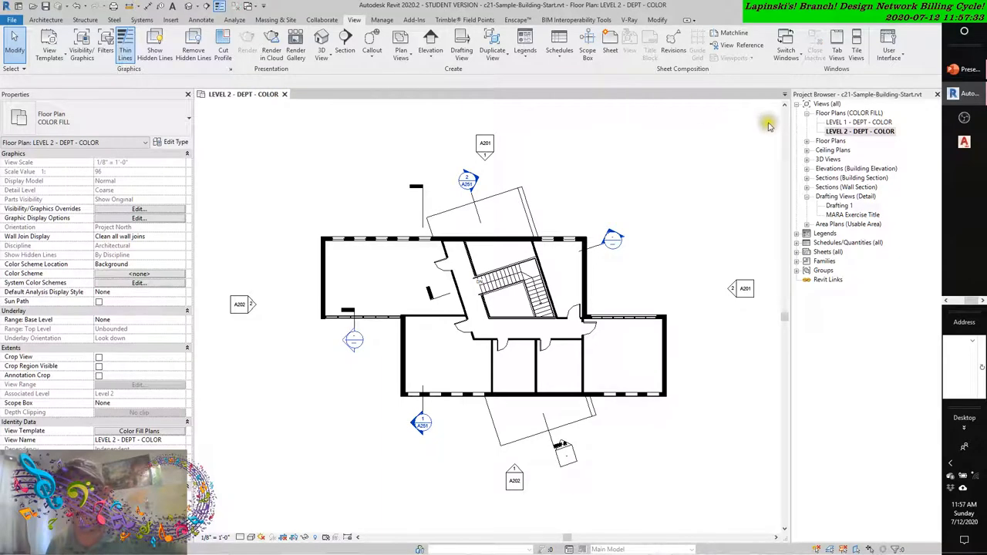
pyautogui.doubleClick(859, 122)
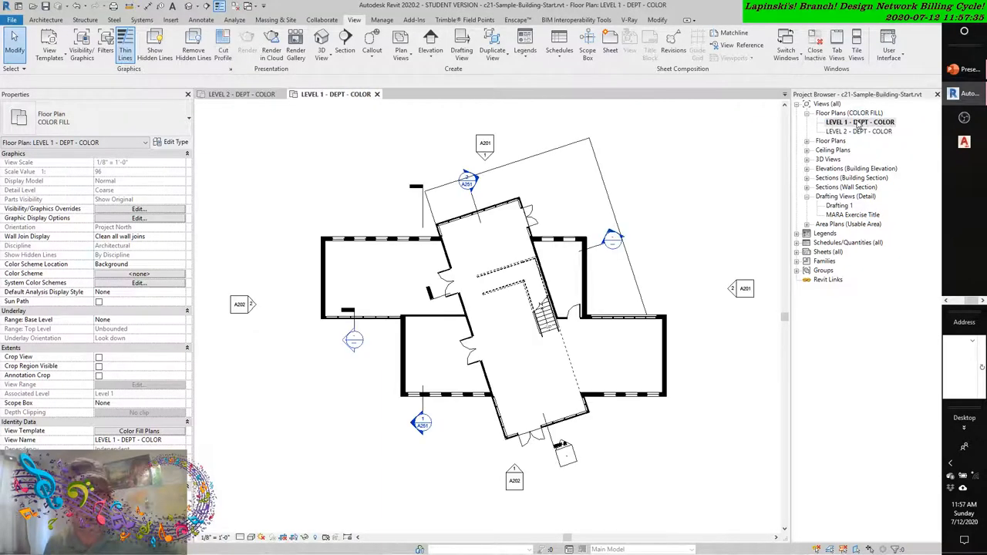
pyautogui.press('w')
pyautogui.press('t')
pyautogui.press('z')
pyautogui.press('a')
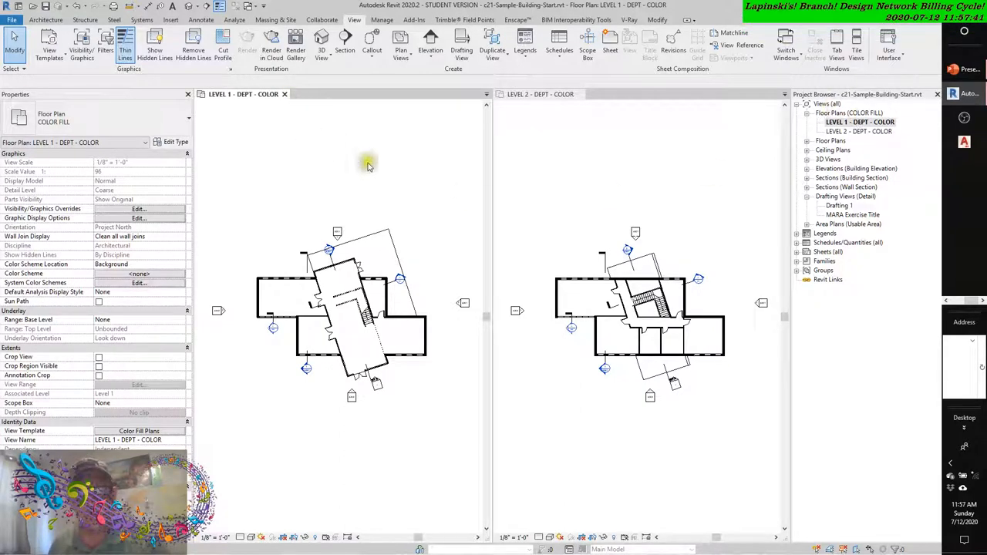
# Alternate the active view between the two plans, ending on LEVEL 1 - DEPT - COLOR
pyautogui.click(541, 140)
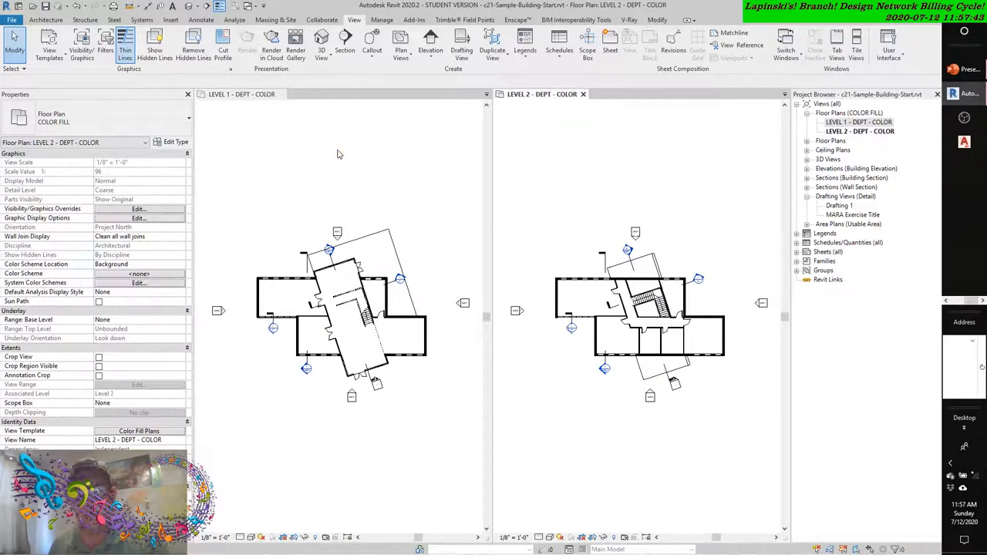
pyautogui.click(369, 149)
pyautogui.click(532, 158)
pyautogui.click(354, 158)
pyautogui.click(586, 166)
pyautogui.click(343, 158)
pyautogui.click(540, 171)
pyautogui.click(355, 181)
pyautogui.click(555, 168)
pyautogui.click(393, 154)
pyautogui.click(578, 156)
pyautogui.click(432, 150)
pyautogui.click(551, 145)
pyautogui.click(345, 142)
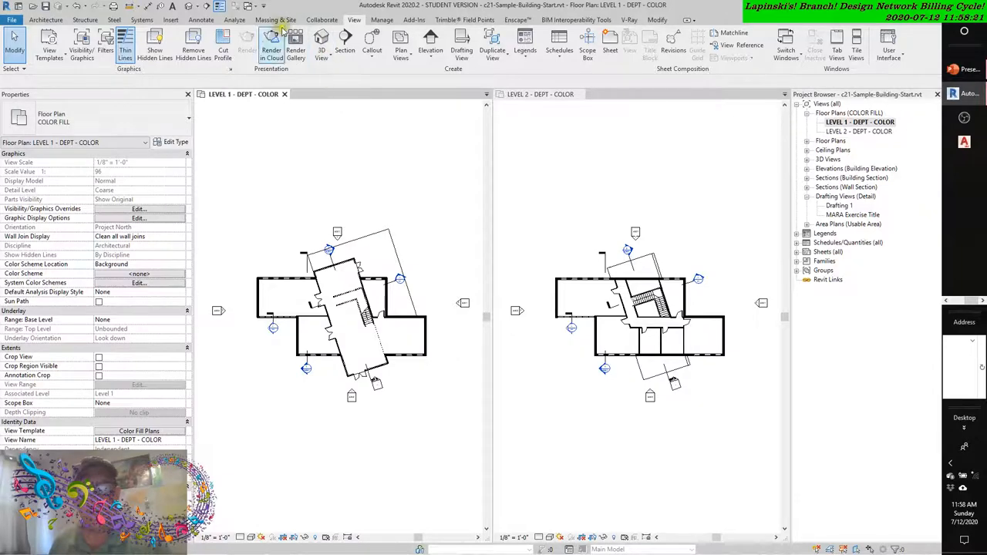
# In Tag All Not Tagged check all four tag categories, then cancel without tagging
pyautogui.click(200, 20)
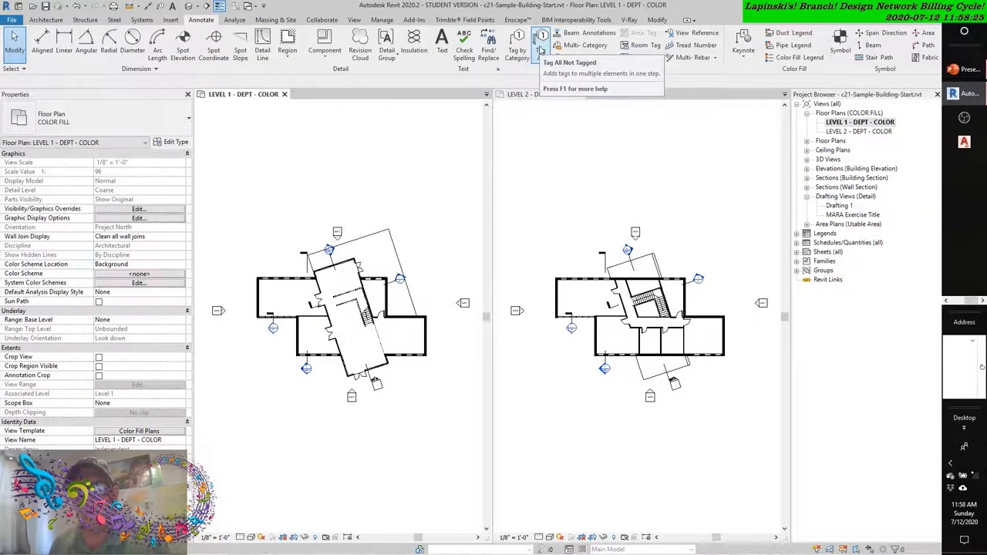
pyautogui.click(542, 48)
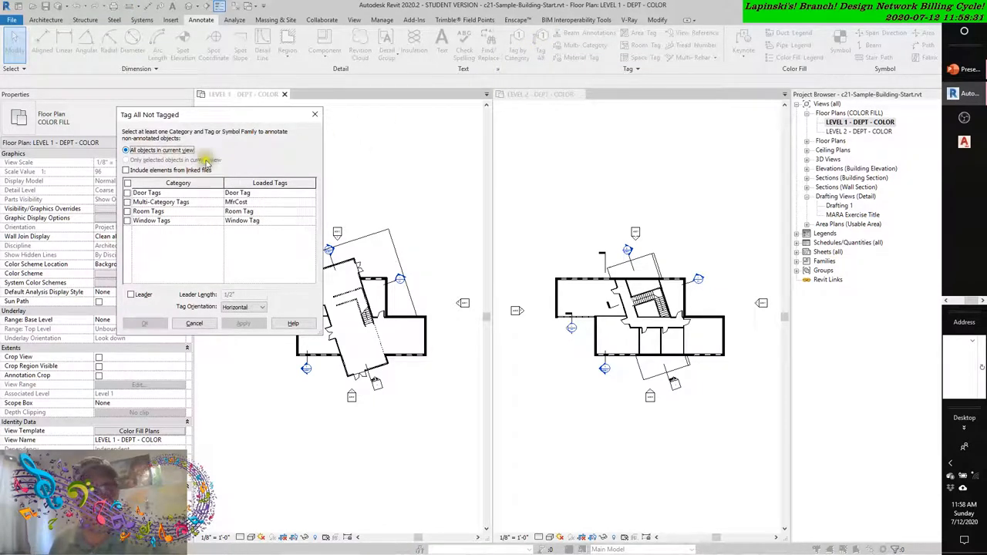
pyautogui.moveTo(223, 115)
pyautogui.mouseDown()
pyautogui.moveTo(508, 136)
pyautogui.moveTo(491, 149)
pyautogui.moveTo(474, 117)
pyautogui.mouseUp()
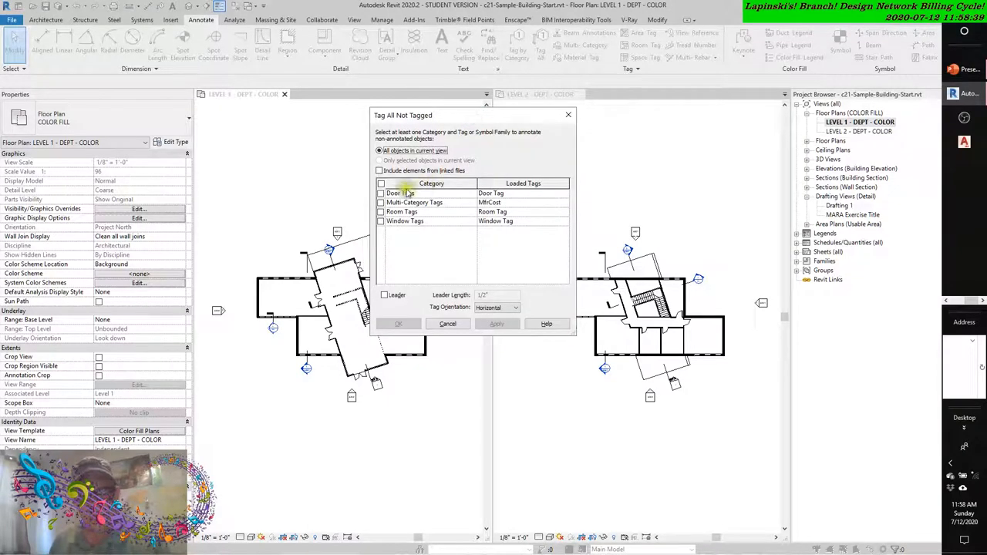
pyautogui.click(381, 184)
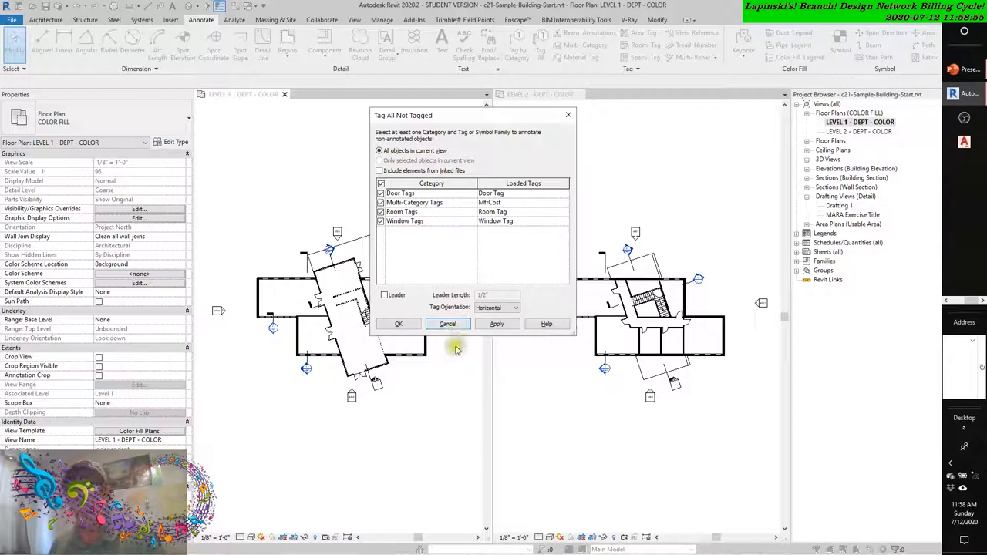
pyautogui.click(473, 325)
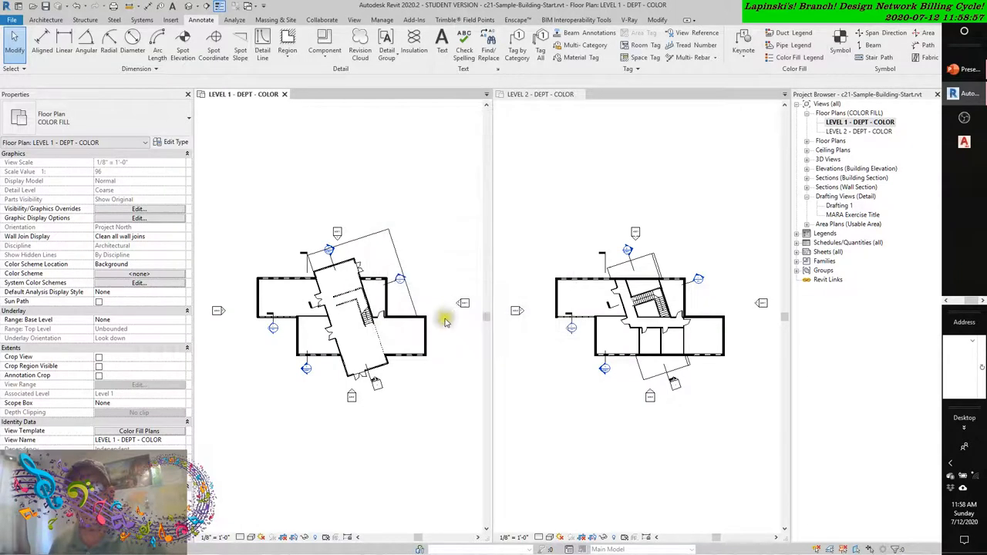
# Start the Room Tag tool, then undo the last change back to Level 2(1)
pyautogui.click(646, 45)
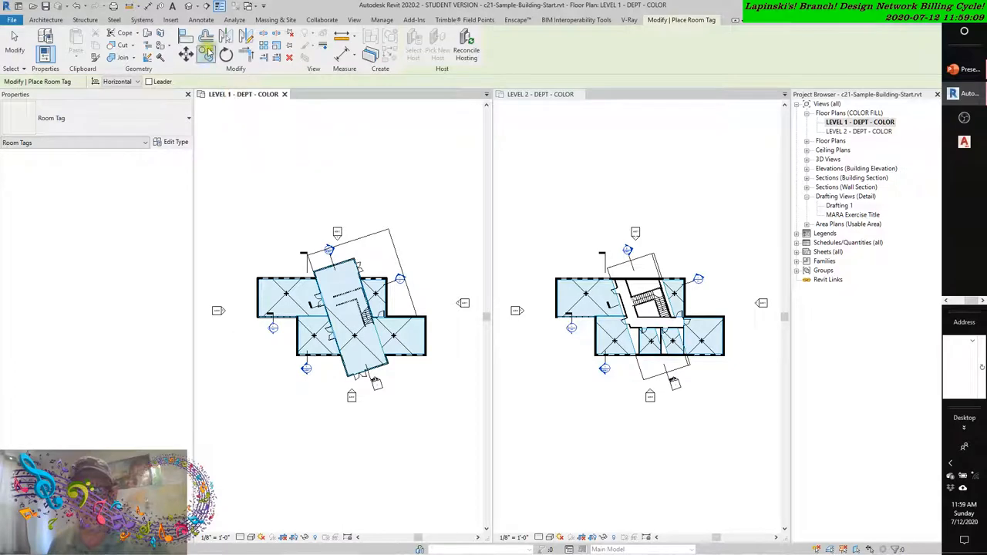
pyautogui.click(87, 7)
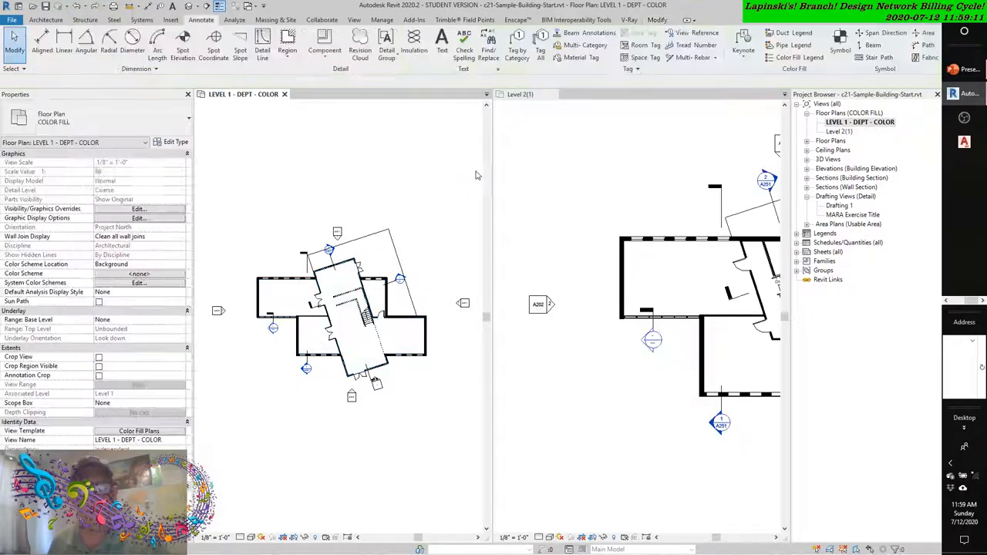
# Tag every untagged room on LEVEL 1 via Tag All with only Room Tags checked
pyautogui.click(542, 46)
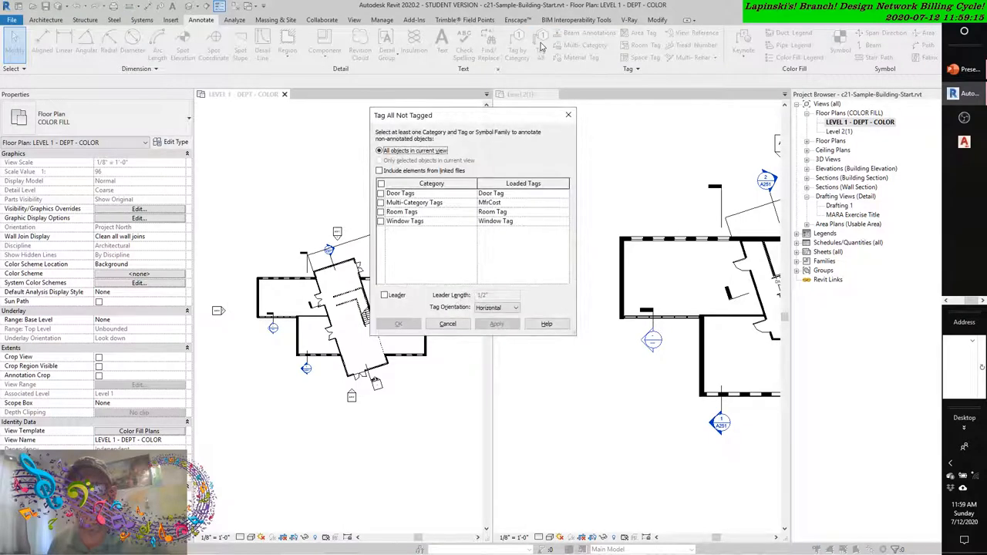
pyautogui.click(380, 212)
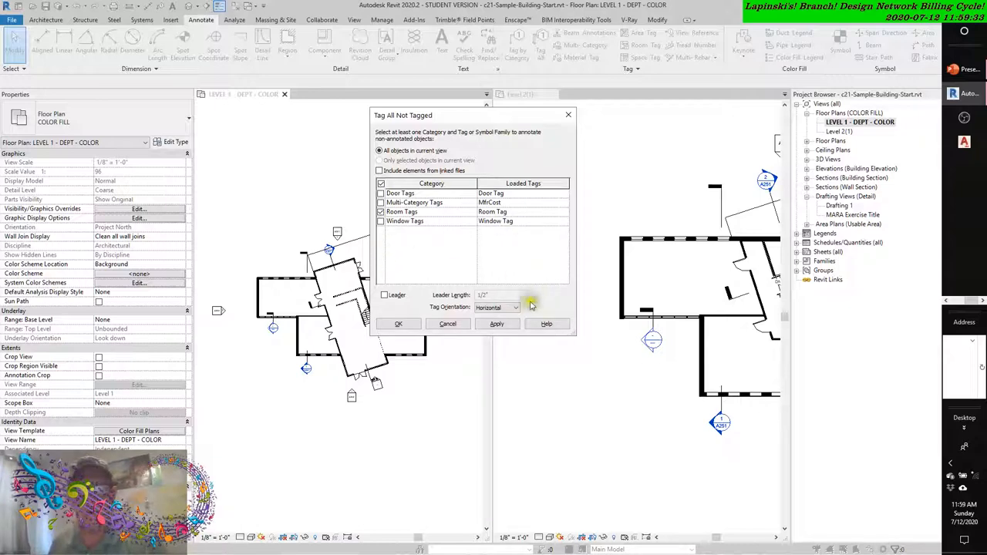
pyautogui.click(489, 308)
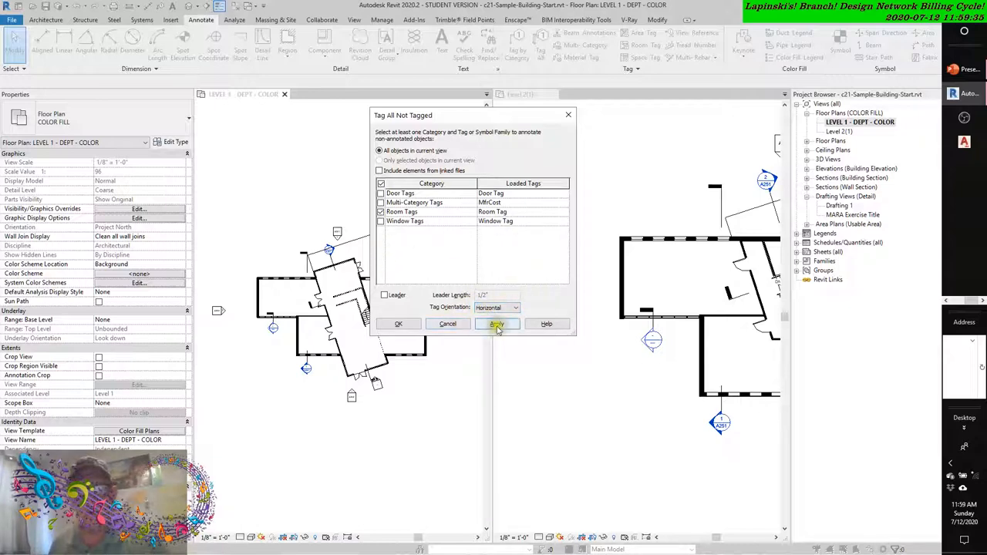
pyautogui.click(495, 323)
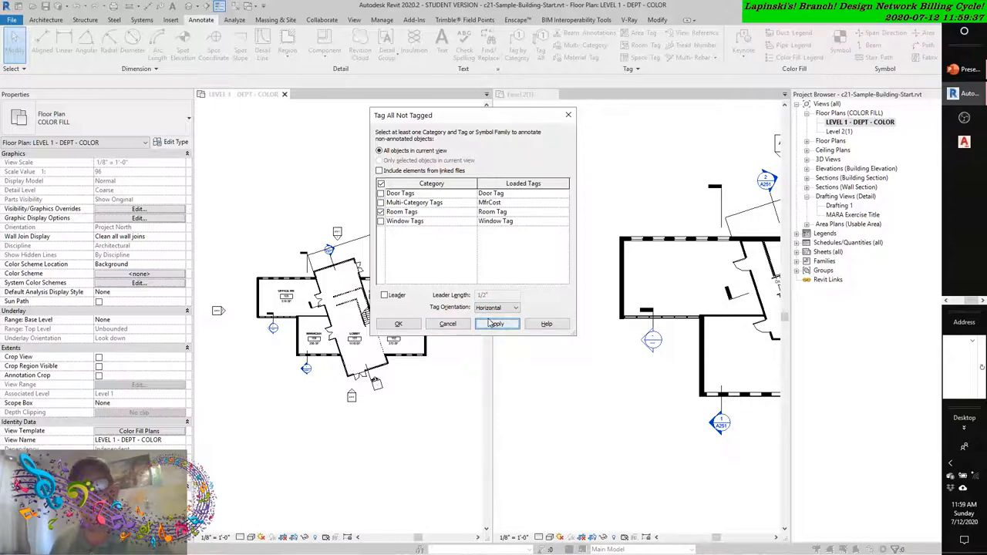
pyautogui.click(398, 324)
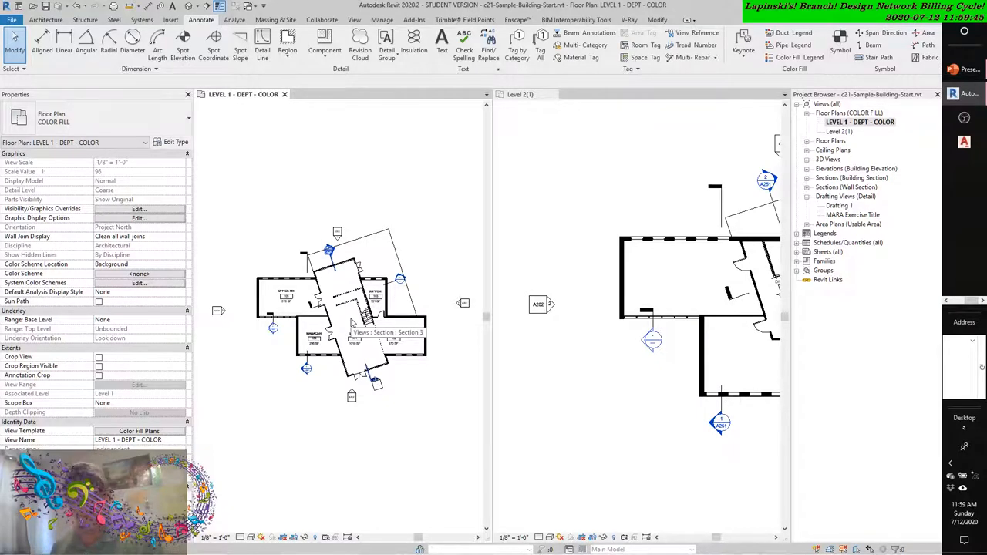
# Activate Level 2(1) and tag all its untagged rooms with Room Tags
pyautogui.press('z')
pyautogui.press('a')
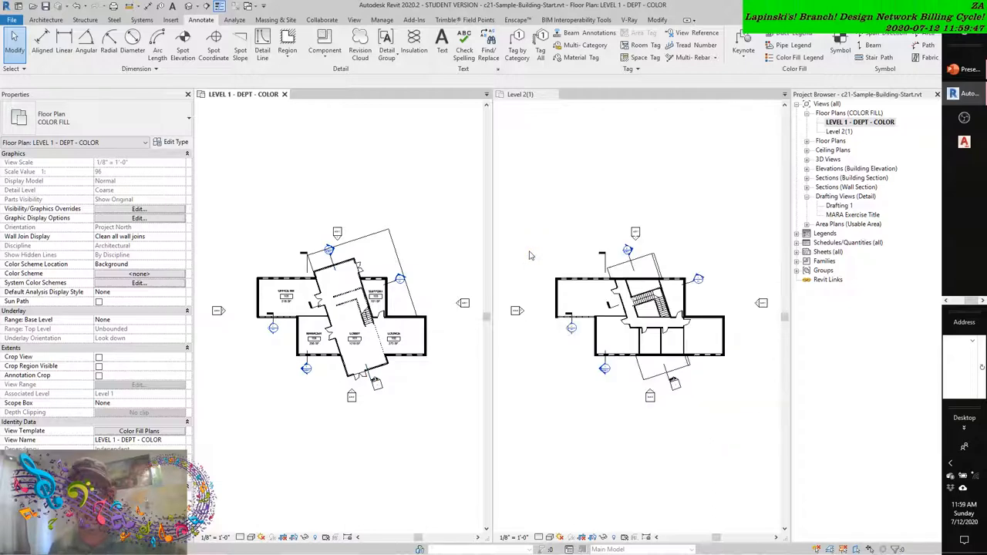
pyautogui.click(539, 201)
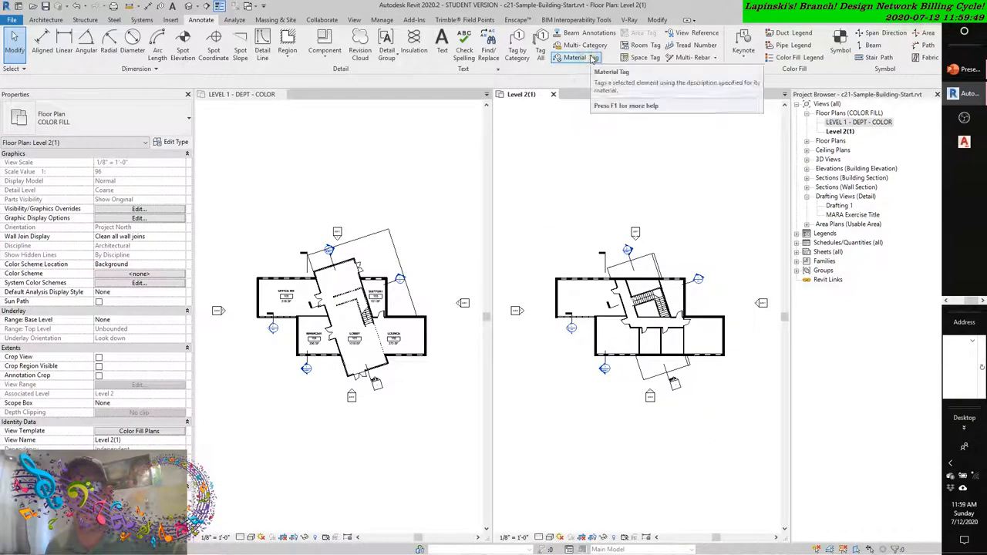
pyautogui.click(540, 46)
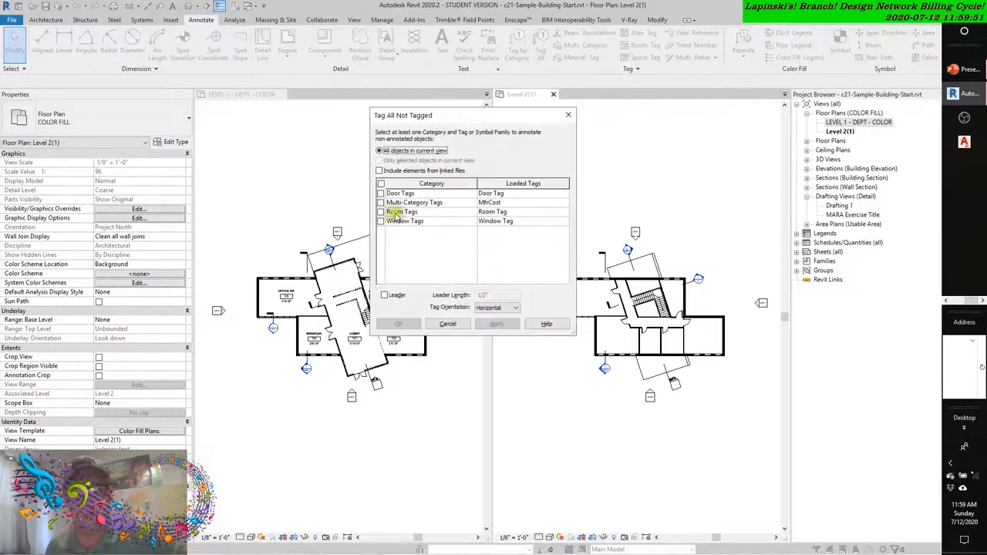
pyautogui.click(381, 211)
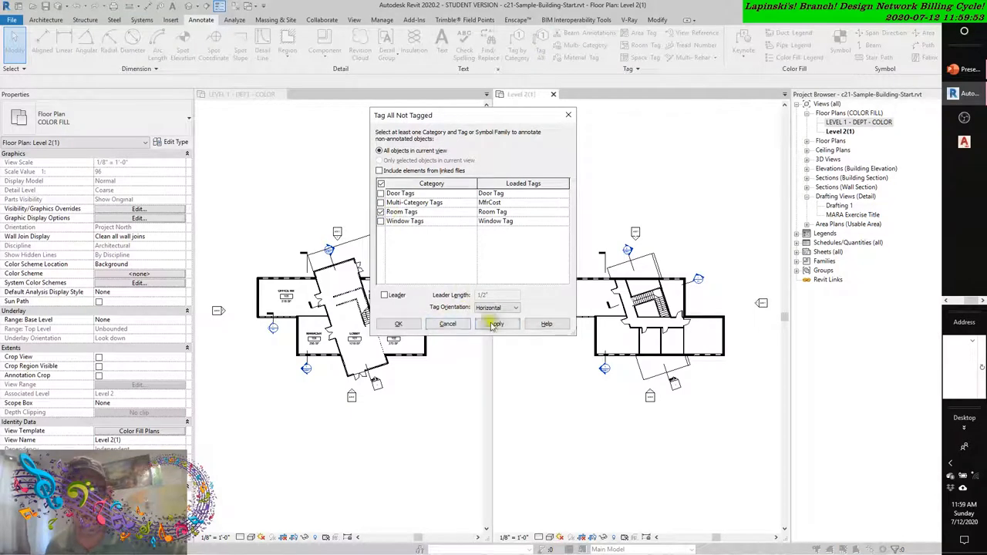
pyautogui.click(398, 324)
pyautogui.scroll(5, 671, 339)
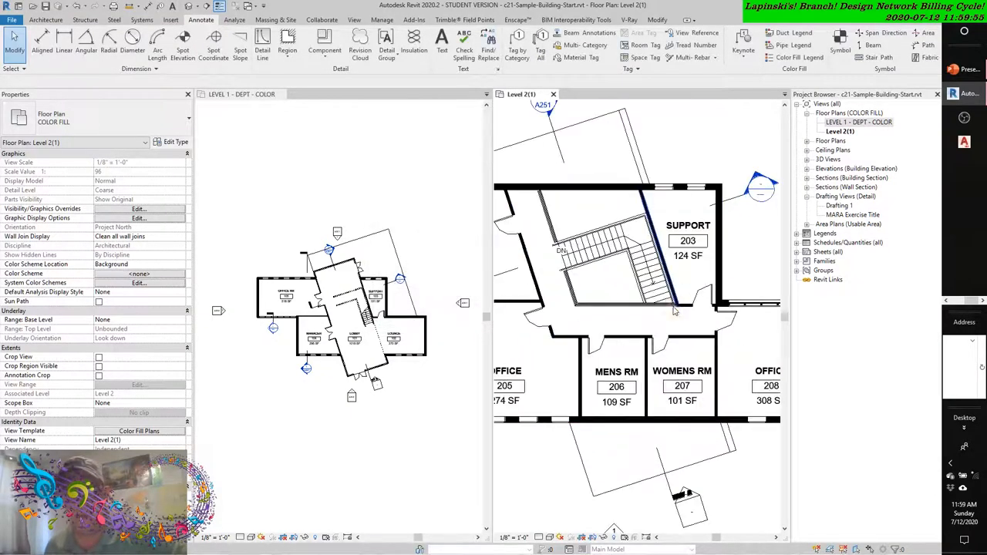
pyautogui.scroll(-2, 661, 474)
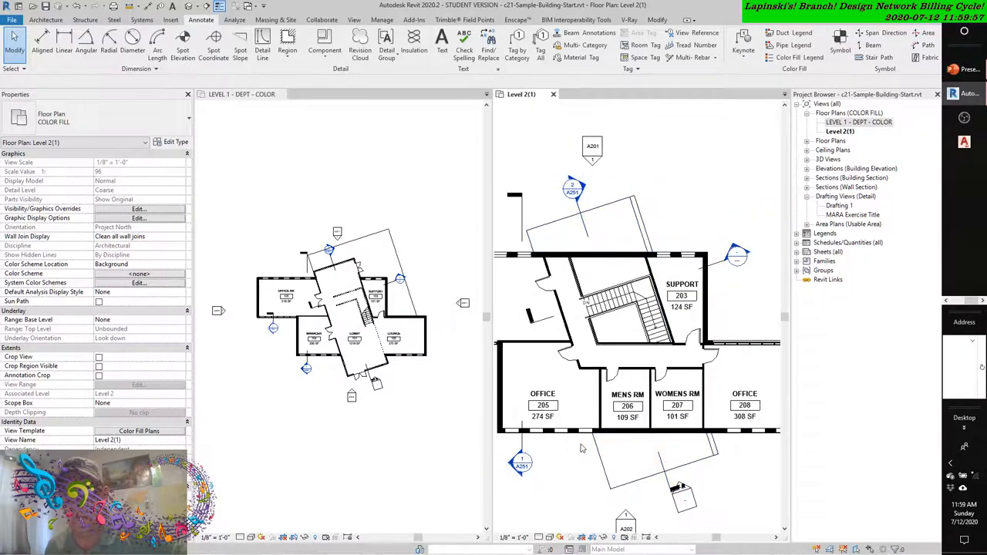
pyautogui.scroll(-3, 582, 448)
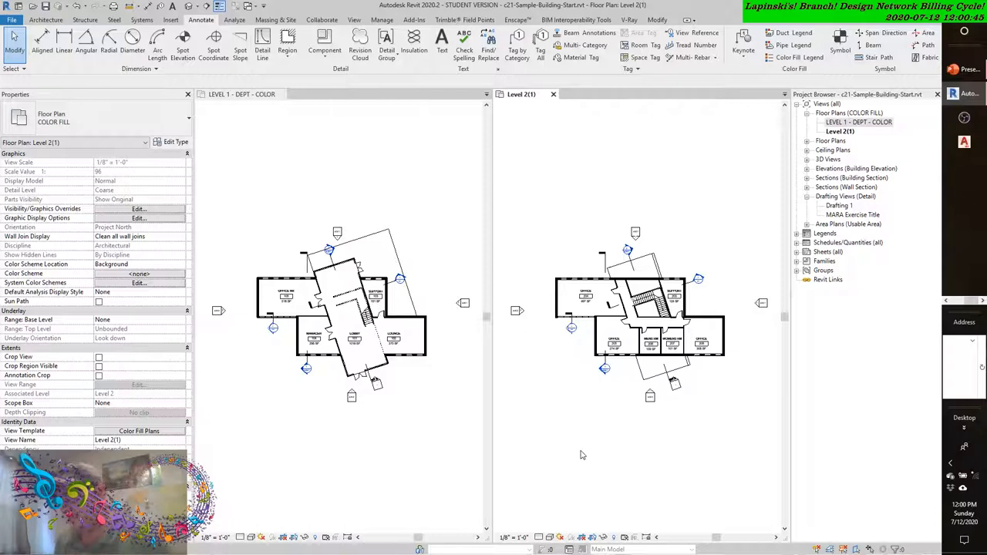
# Start a Color Fill Legend and place it above the LEVEL 1 - DEPT - COLOR plan
pyautogui.click(329, 166)
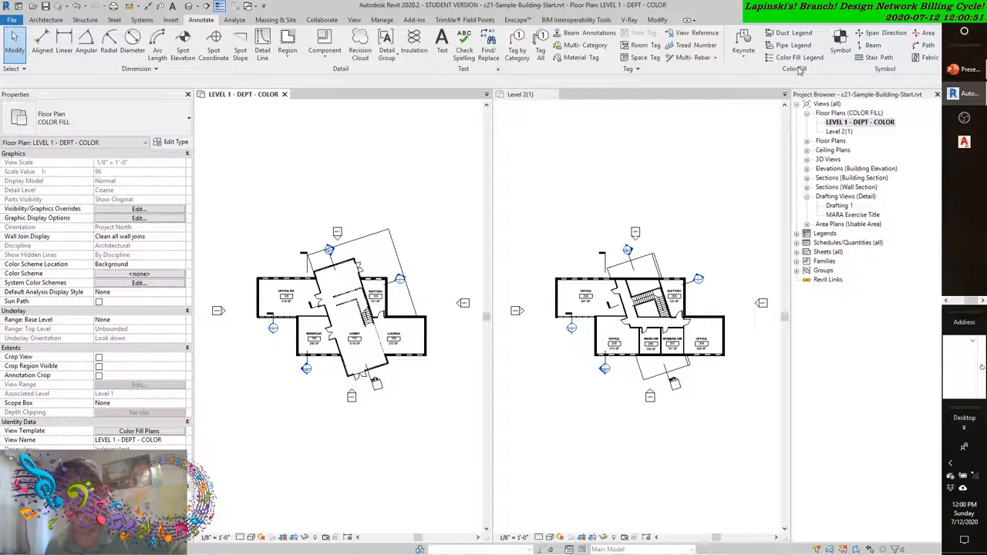
pyautogui.click(794, 57)
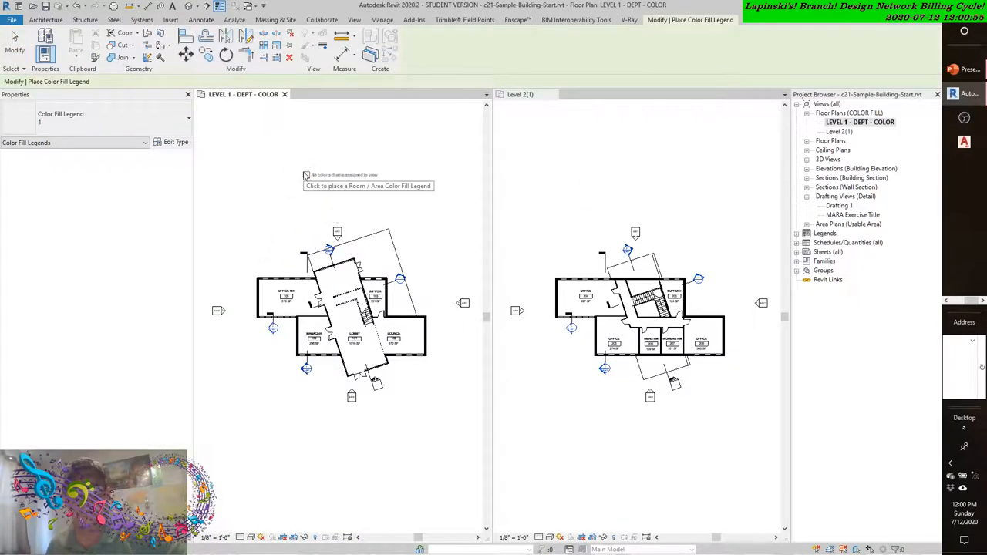
pyautogui.scroll(1, 306, 176)
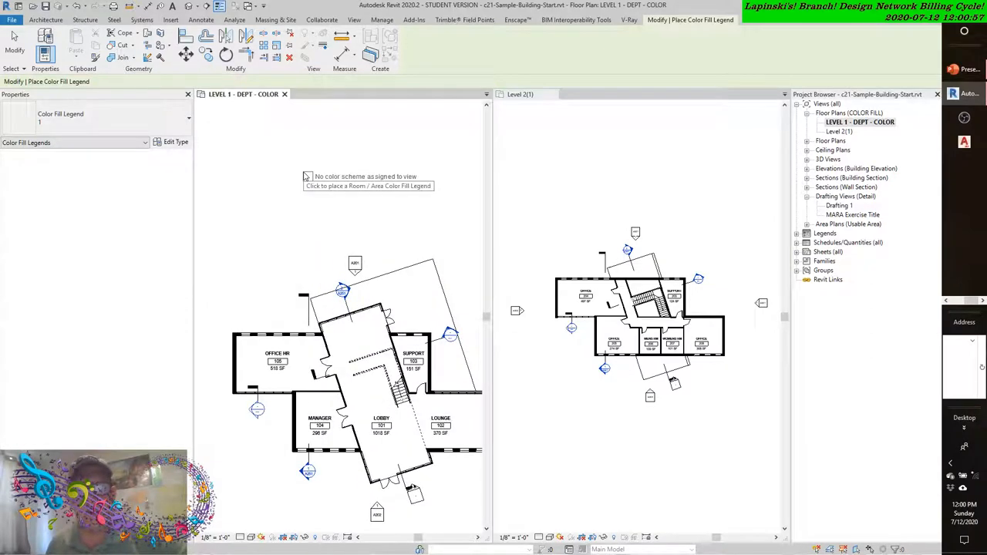
pyautogui.moveTo(306, 176); pyautogui.dragTo(286, 171, button='middle')
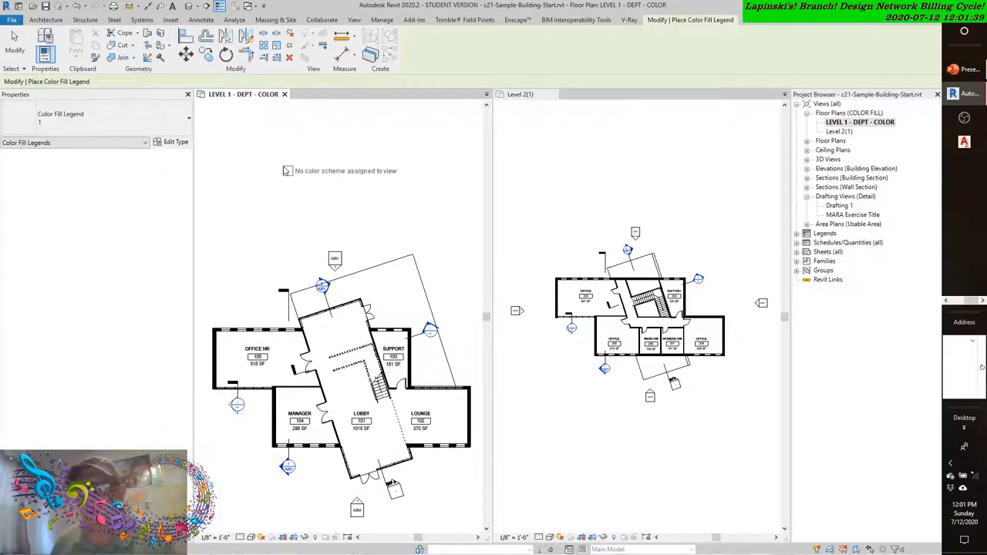
pyautogui.click(284, 171)
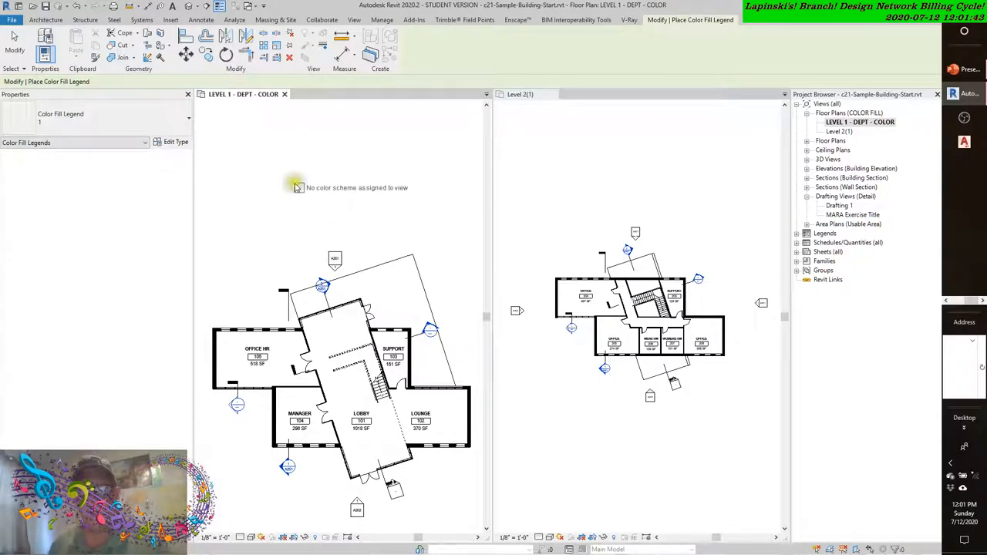
pyautogui.click(302, 164)
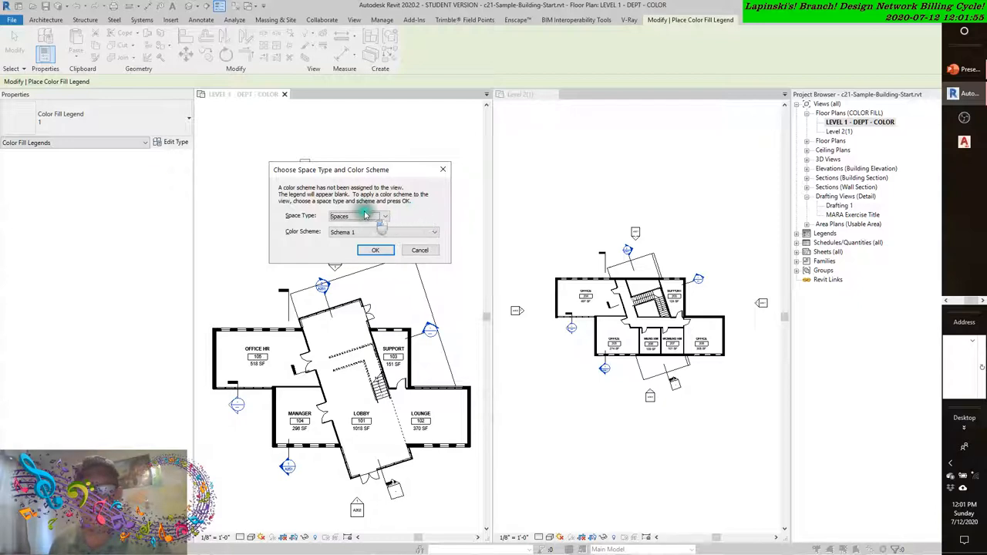
# Review the space type and color scheme lists, keeping Spaces and Schema 1
pyautogui.click(383, 217)
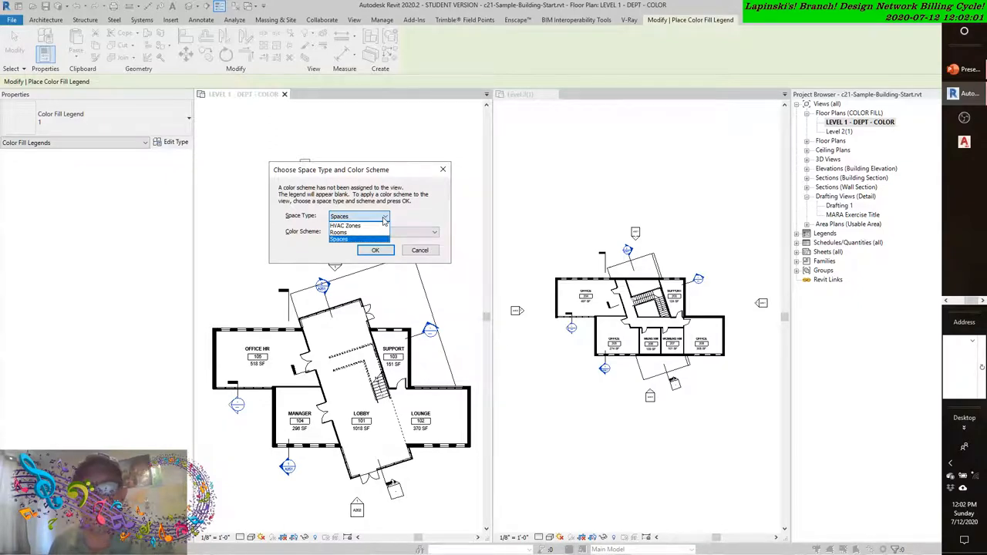
pyautogui.click(384, 218)
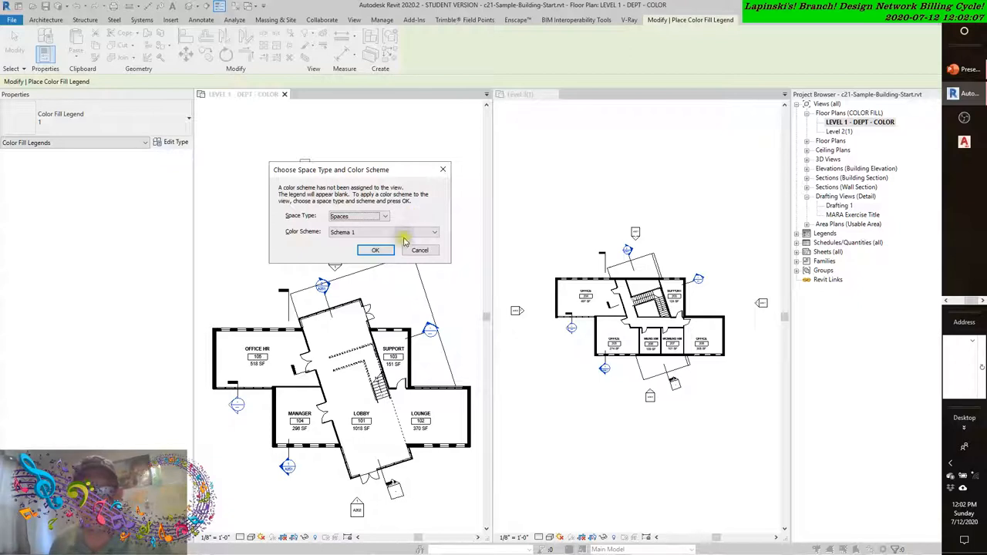
pyautogui.click(383, 232)
pyautogui.click(344, 247)
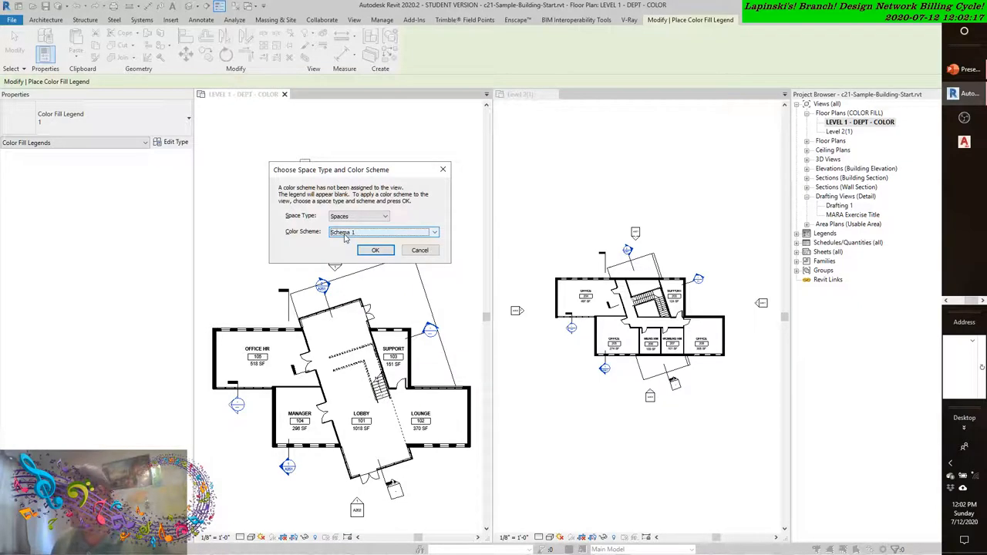
# Cancel the legend, review and cancel Edit Color Scheme, then fit the LEVEL 1 plan
pyautogui.click(420, 249)
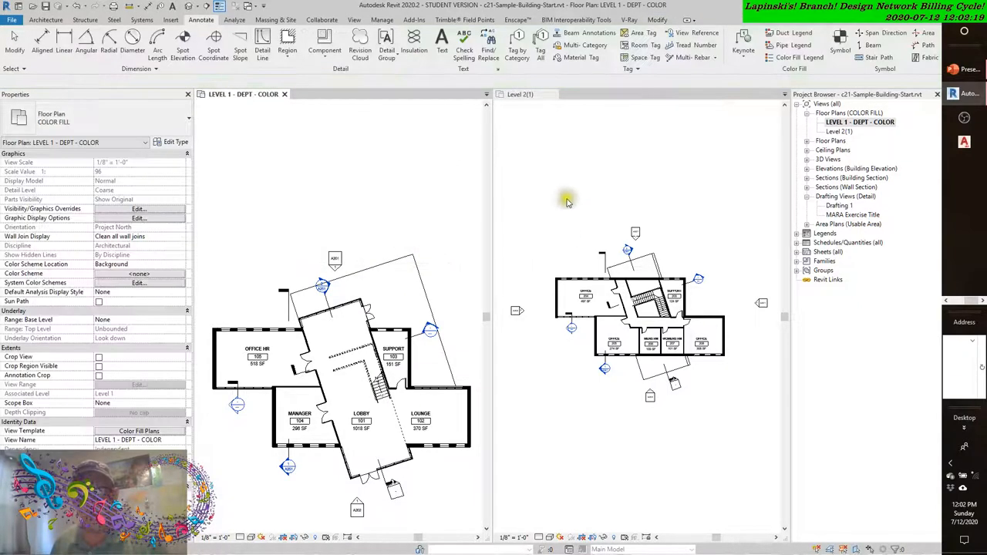
pyautogui.click(565, 231)
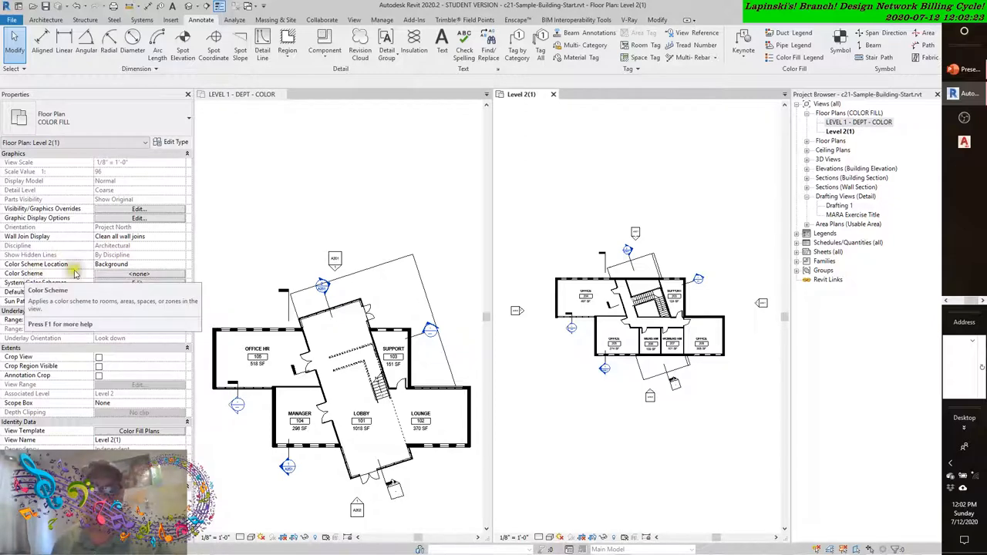
pyautogui.click(137, 275)
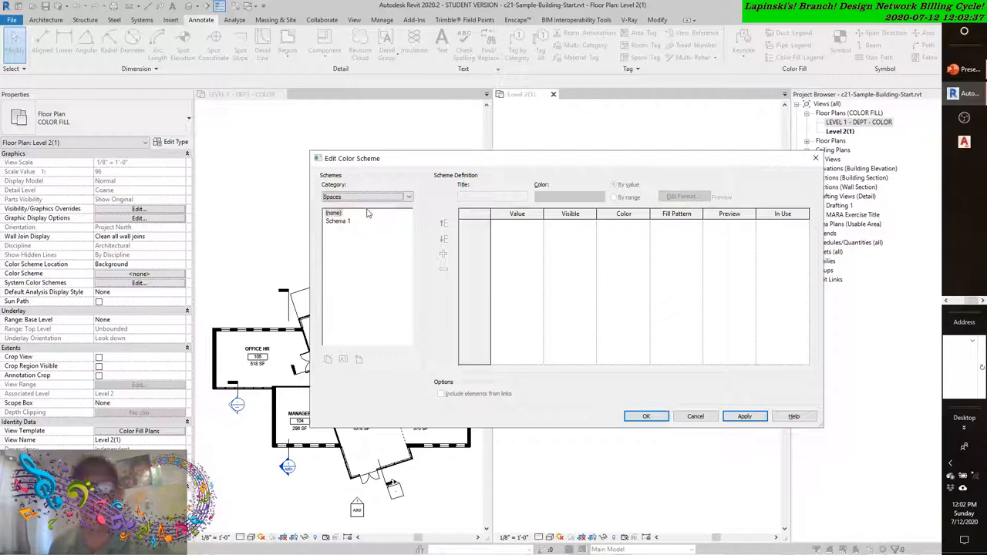
pyautogui.click(696, 416)
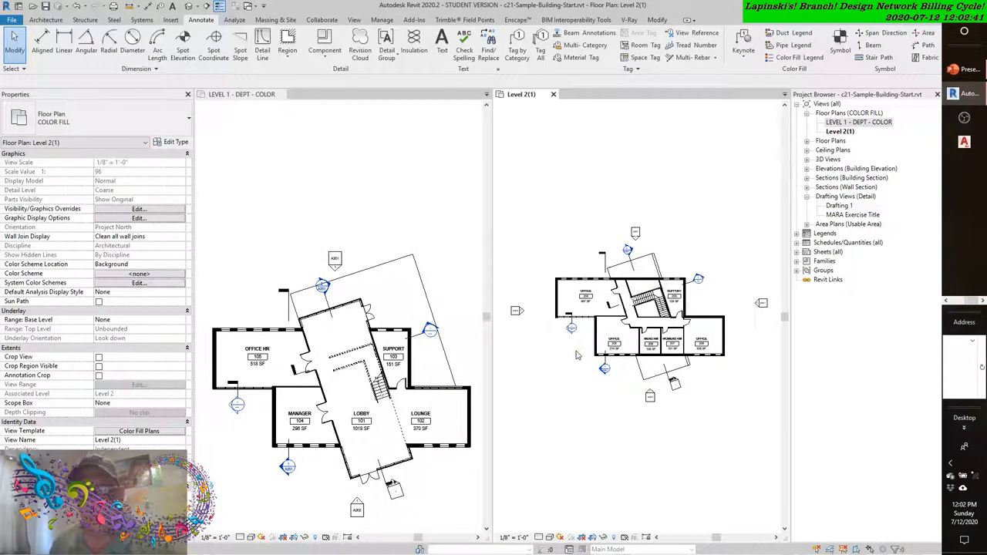
pyautogui.doubleClick(450, 259)
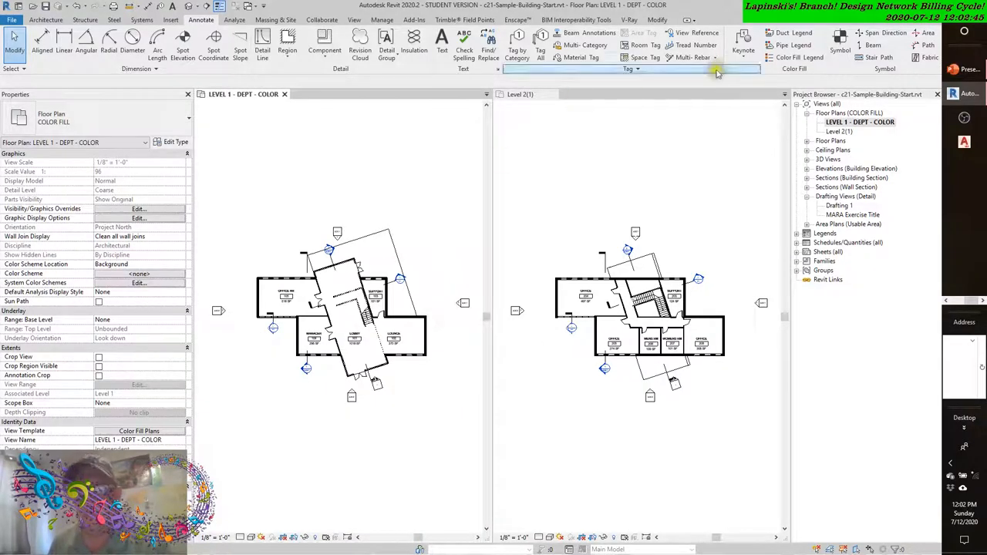
# Place a Spaces / Schema 1 legend above the LEVEL 1 plan and finish with Esc
pyautogui.click(786, 60)
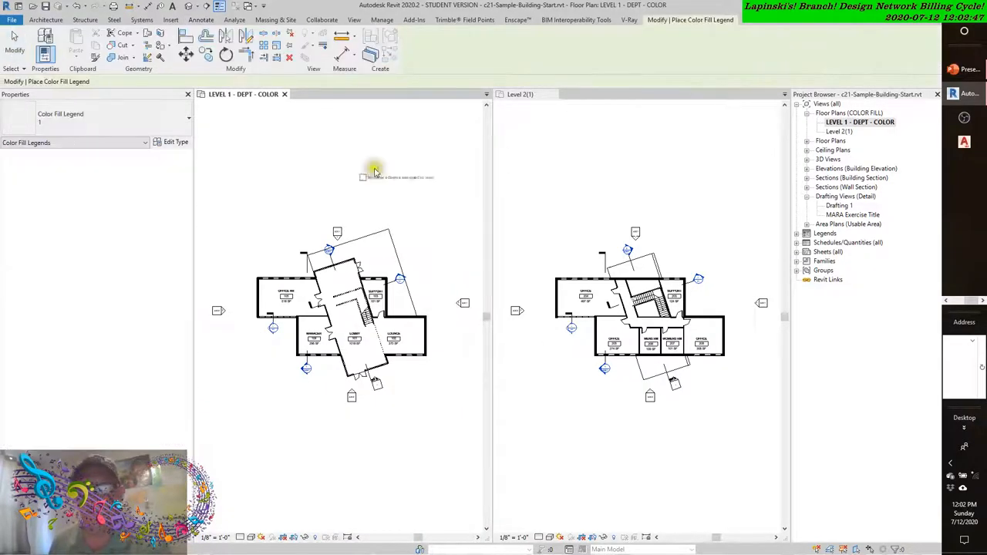
pyautogui.click(305, 207)
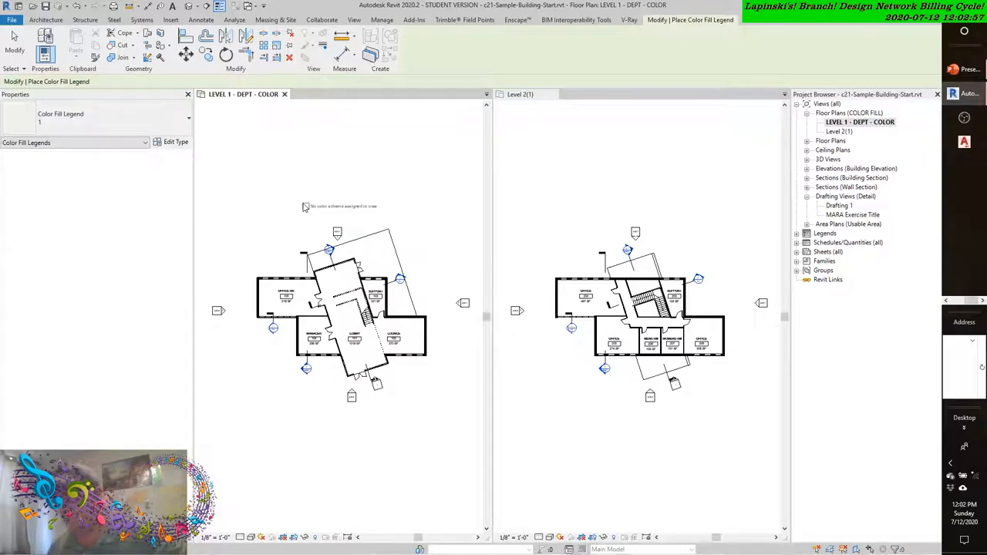
pyautogui.moveTo(306, 206); pyautogui.dragTo(310, 187)
pyautogui.click(310, 187)
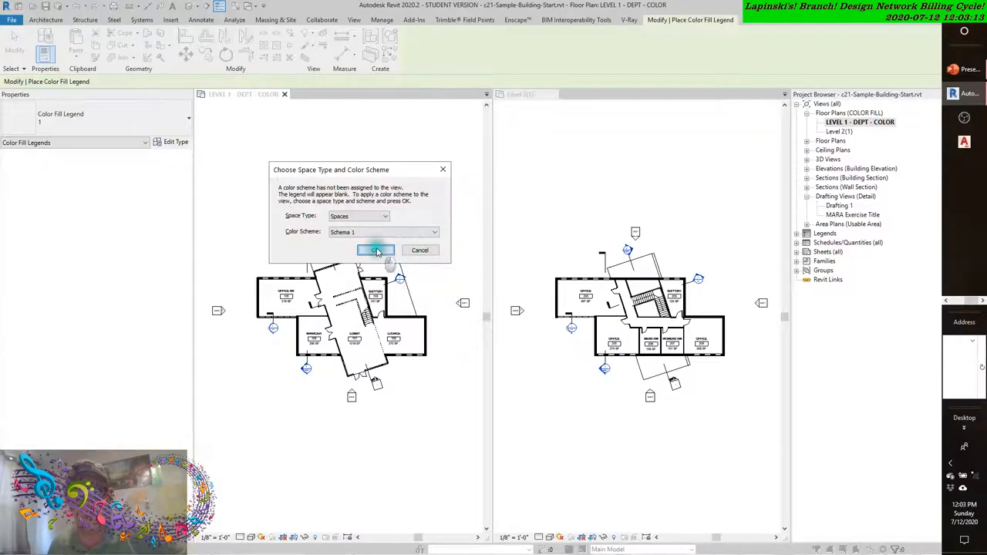
pyautogui.click(375, 250)
pyautogui.press('Escape')
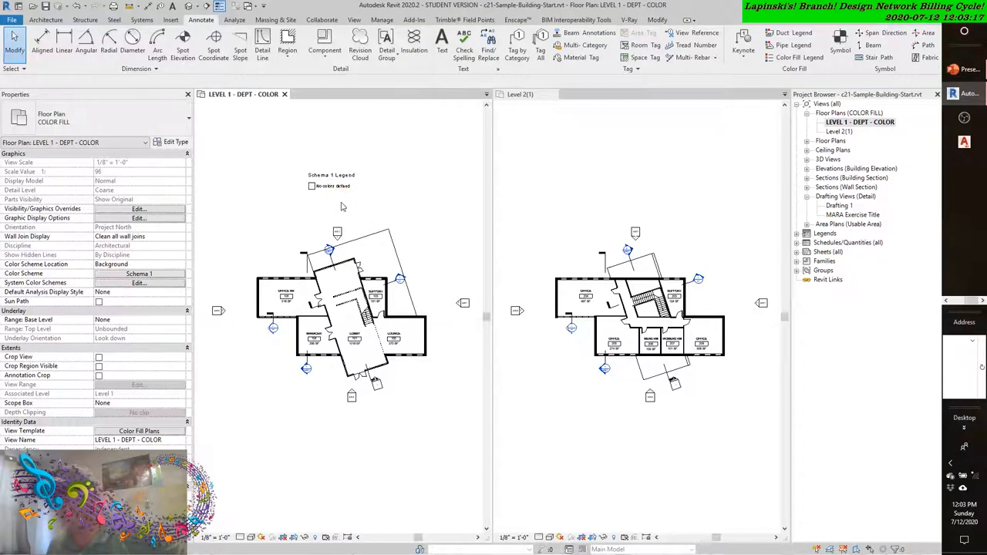
# Undo the empty Schema 1 legend and place a new color fill legend above the plan
pyautogui.click(75, 6)
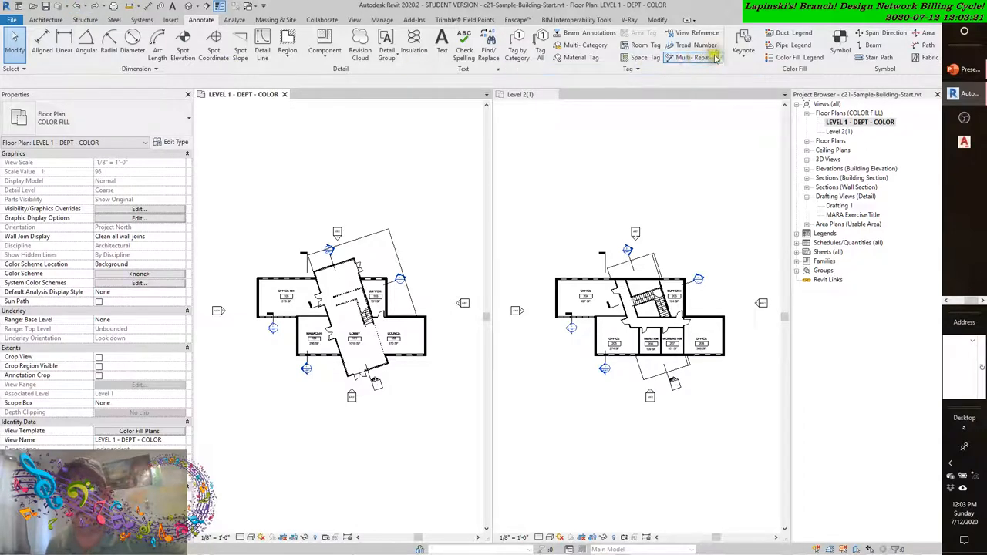
pyautogui.click(794, 58)
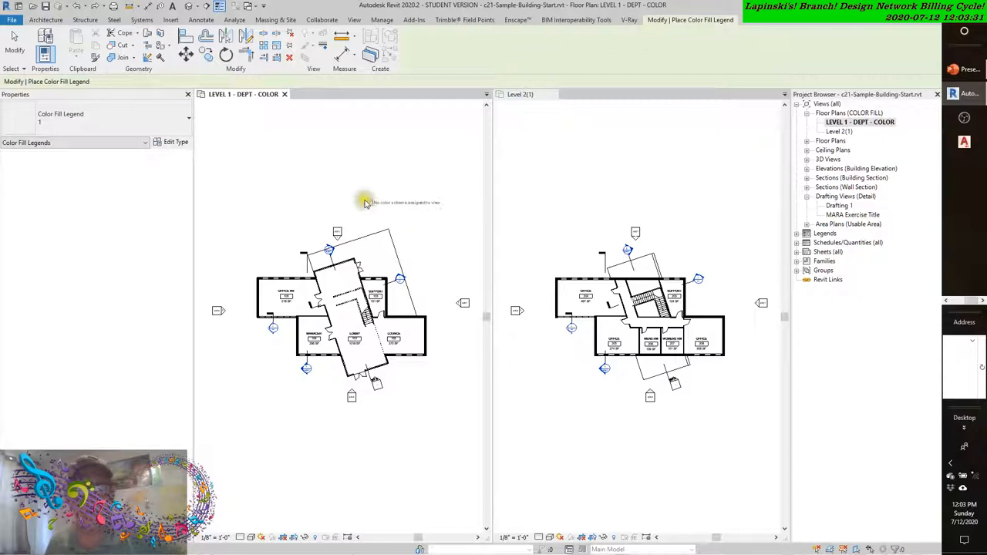
pyautogui.click(332, 181)
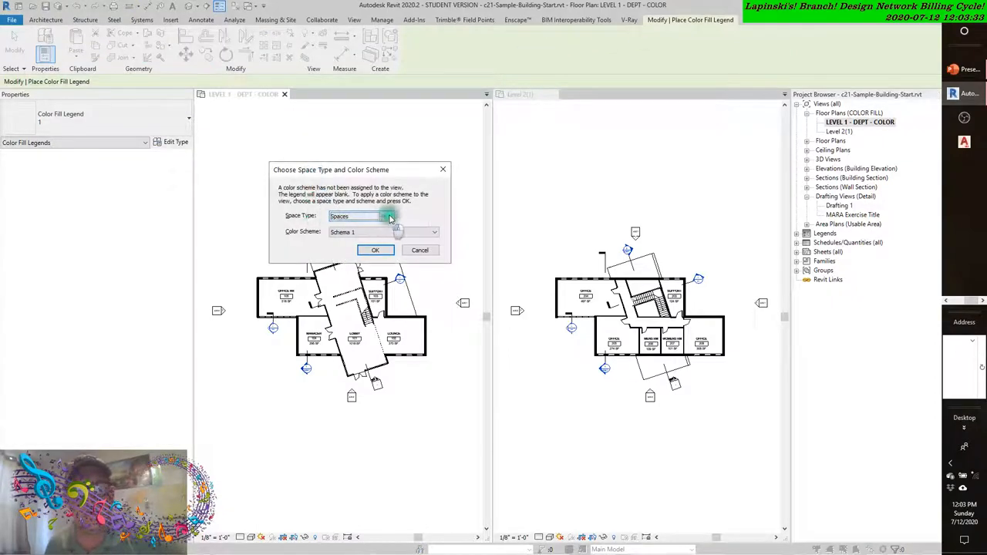
# Set the legend to Rooms with the Name color scheme and confirm
pyautogui.click(386, 216)
pyautogui.click(359, 225)
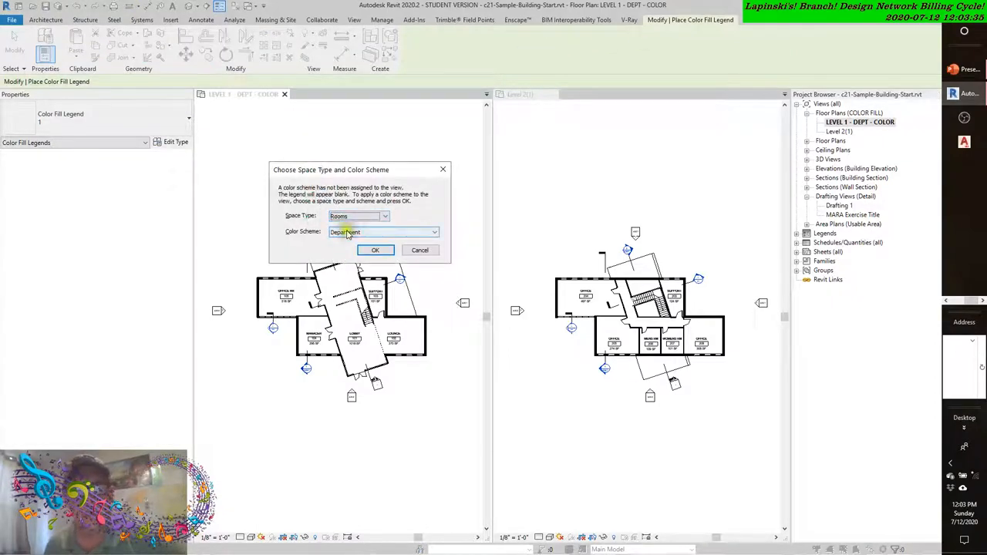
pyautogui.click(355, 233)
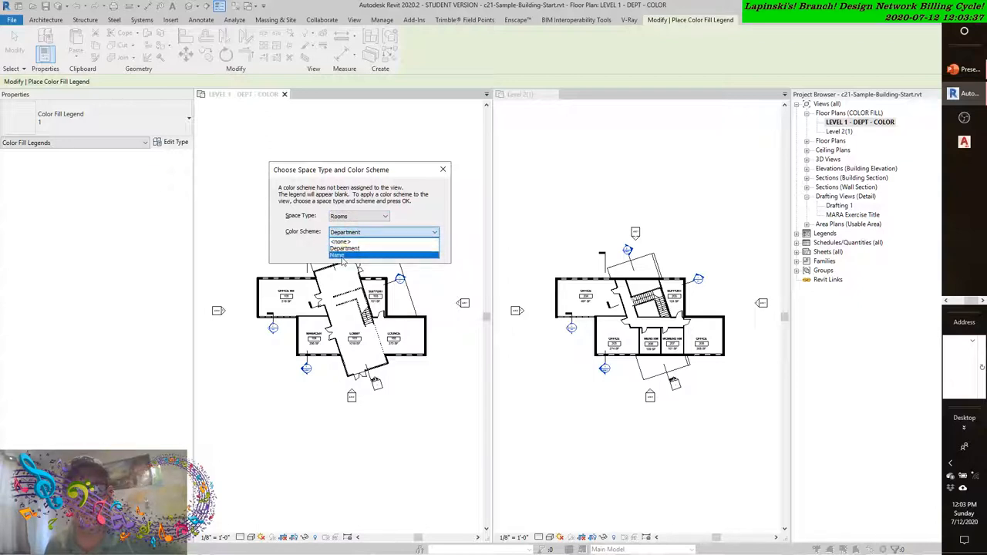
pyautogui.click(342, 255)
pyautogui.click(372, 250)
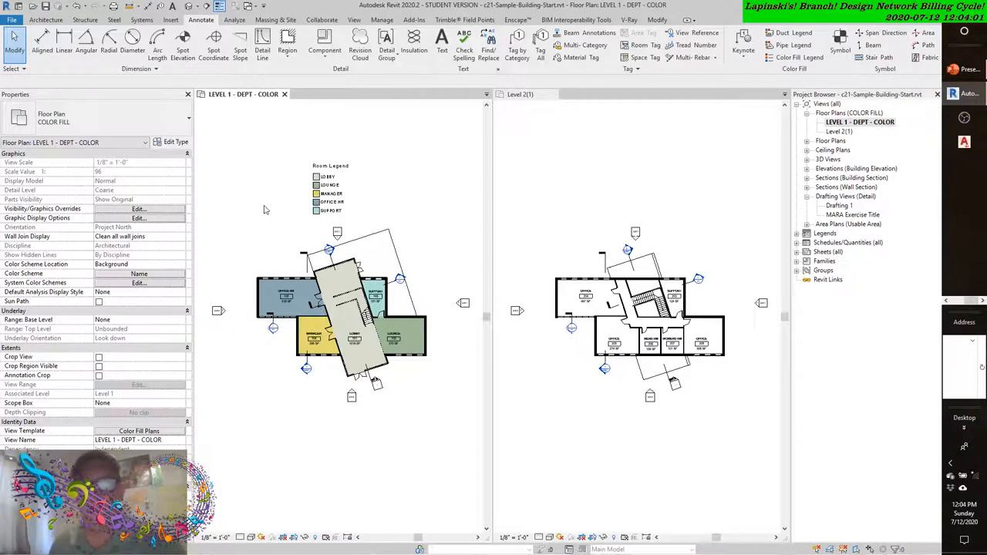
pyautogui.scroll(1, 290, 207)
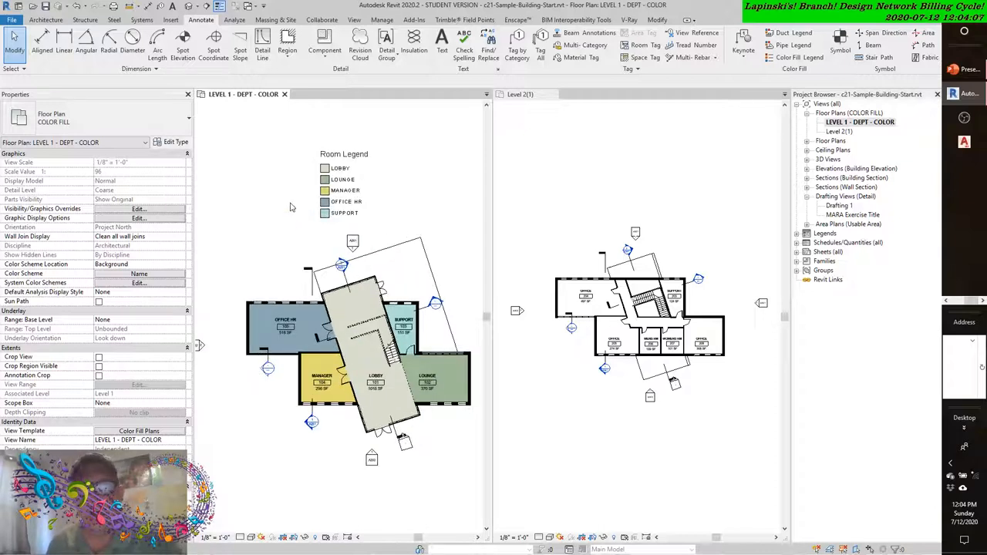
pyautogui.scroll(1, 290, 206)
# Pan the LEVEL 1 - DEPT - COLOR plan to bring the colored rooms and Room Legend into view
pyautogui.moveTo(334, 251); pyautogui.dragTo(286, 264, button='middle')
pyautogui.scroll(-1, 264, 263)
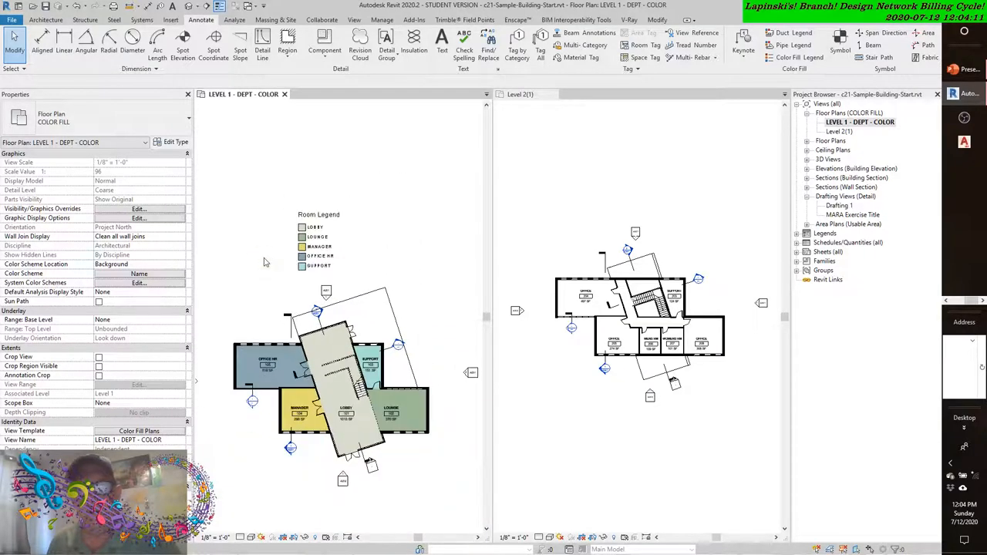
pyautogui.scroll(1, 264, 262)
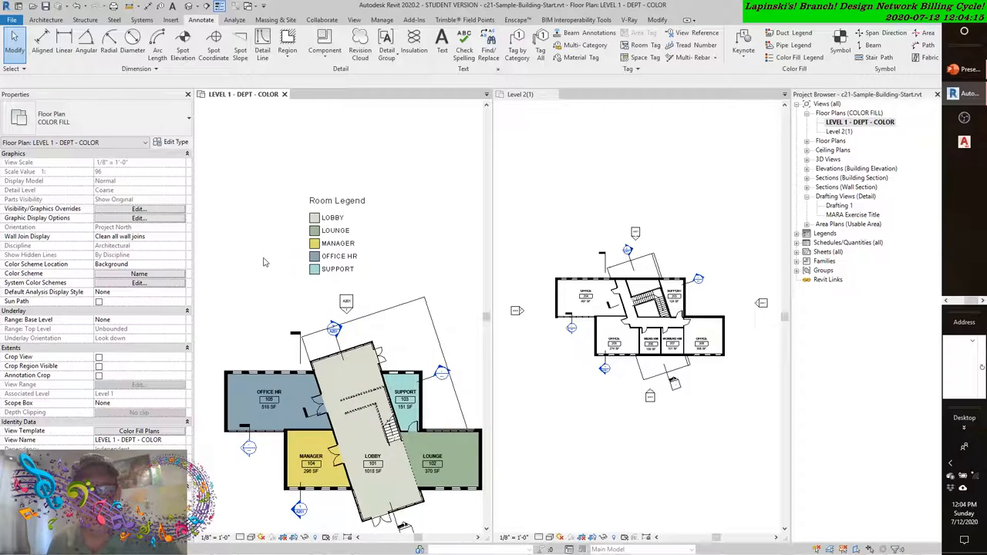
pyautogui.moveTo(264, 262); pyautogui.dragTo(263, 182, button='middle')
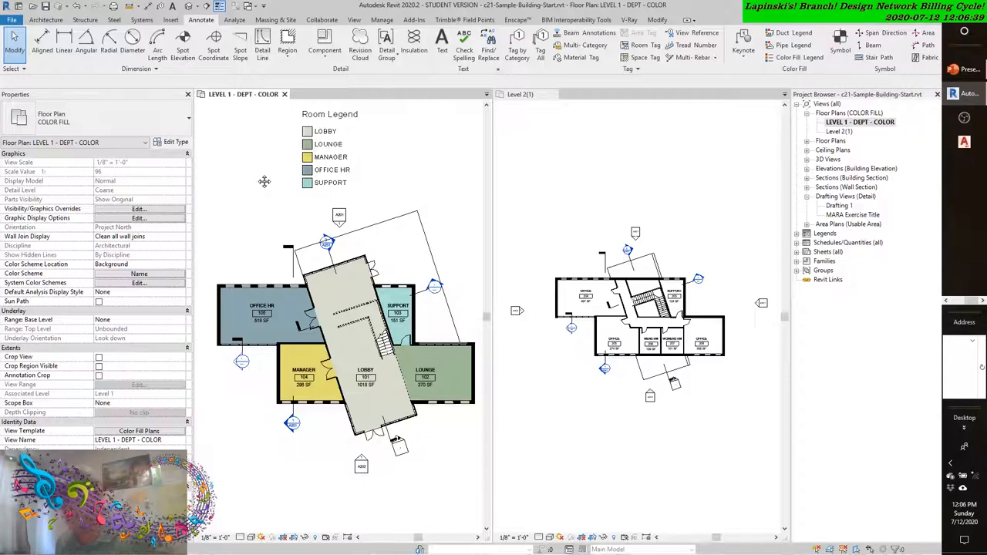
# Select the Room Legend and bring up its Edit Color Scheme dialog
pyautogui.click(308, 158)
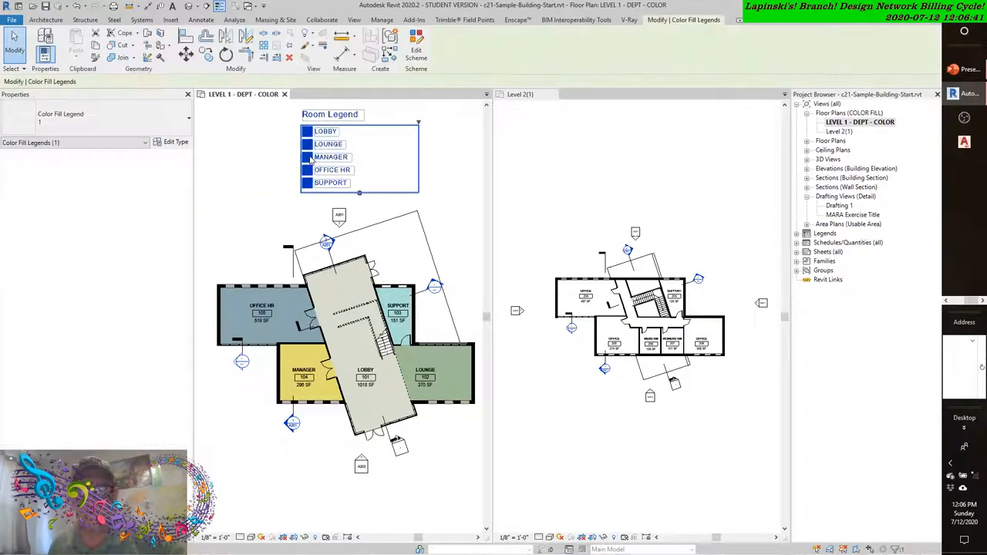
pyautogui.click(417, 48)
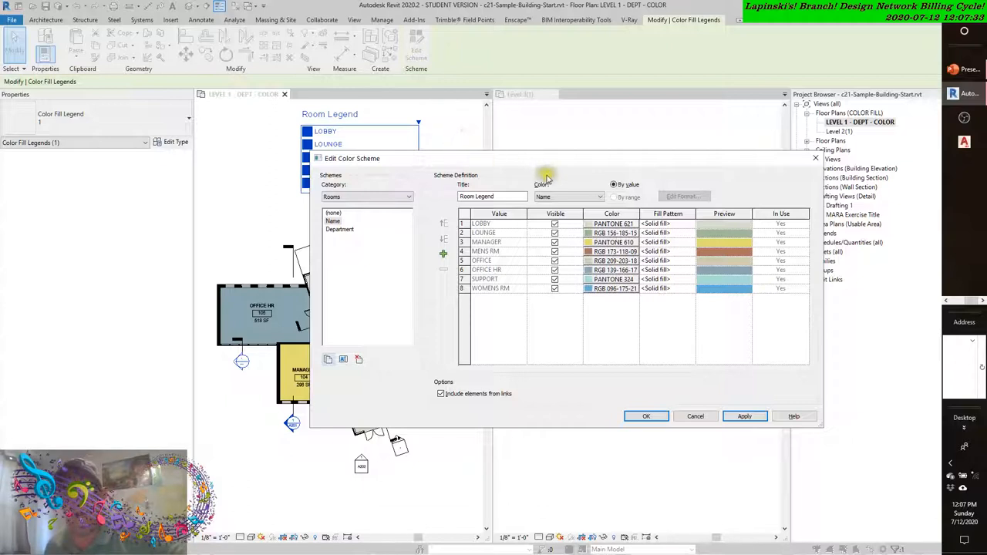
# Try coloring rooms by Area and by Base Finish in the Color dropdown without keeping either
pyautogui.click(567, 197)
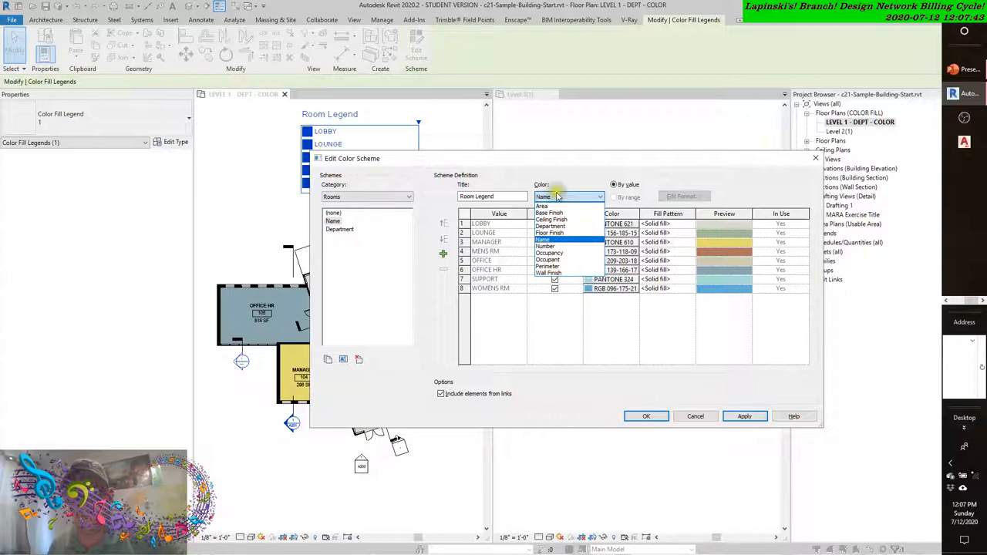
pyautogui.click(543, 207)
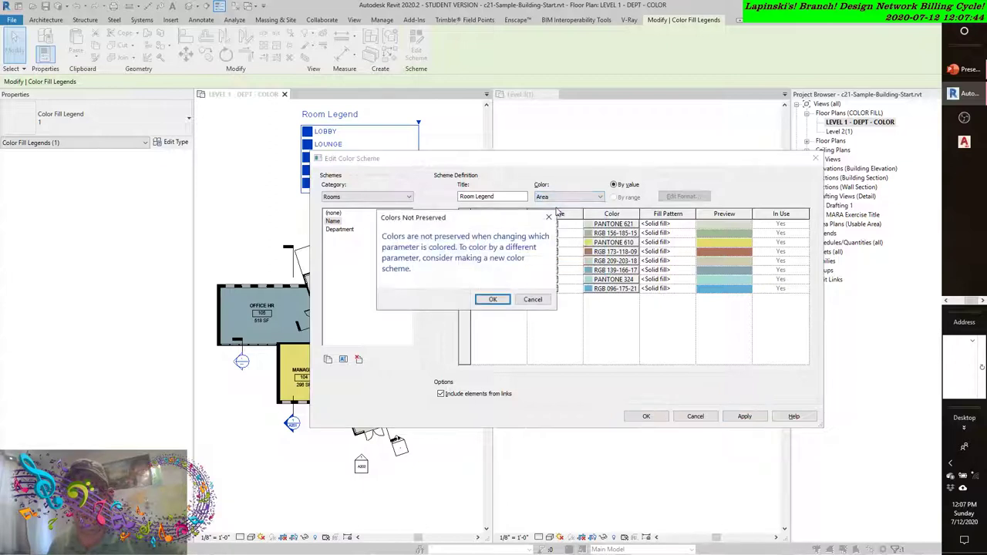
pyautogui.click(493, 299)
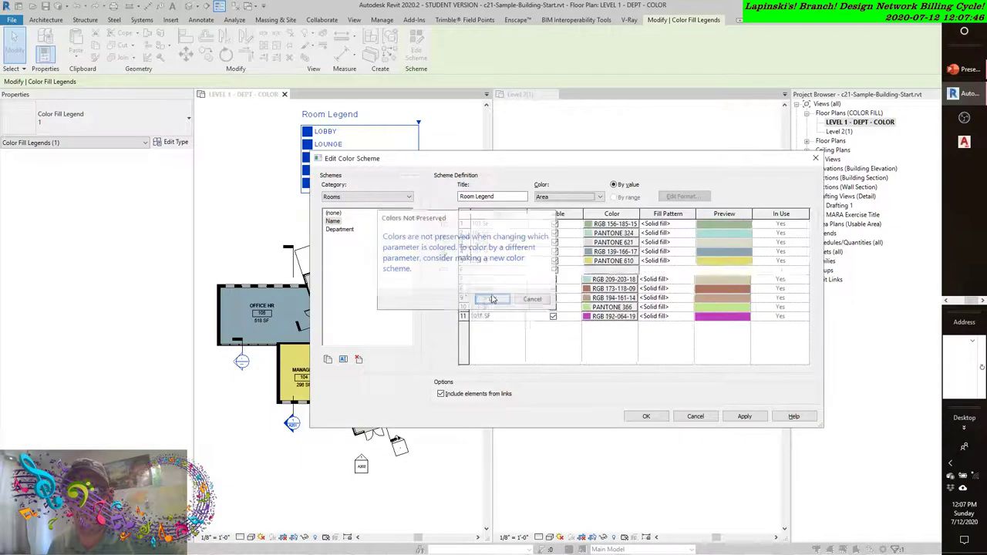
pyautogui.click(568, 197)
pyautogui.click(560, 213)
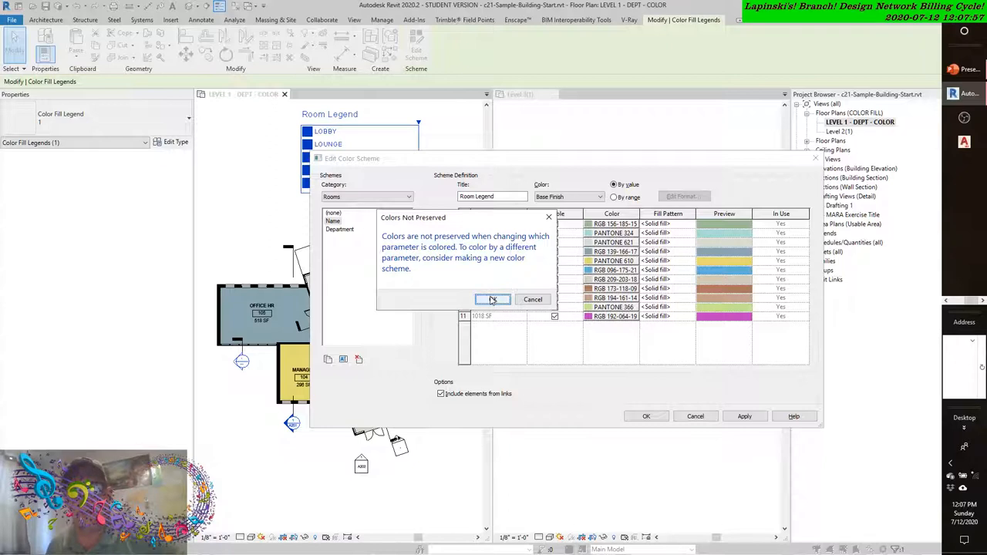
pyautogui.click(532, 300)
pyautogui.click(568, 196)
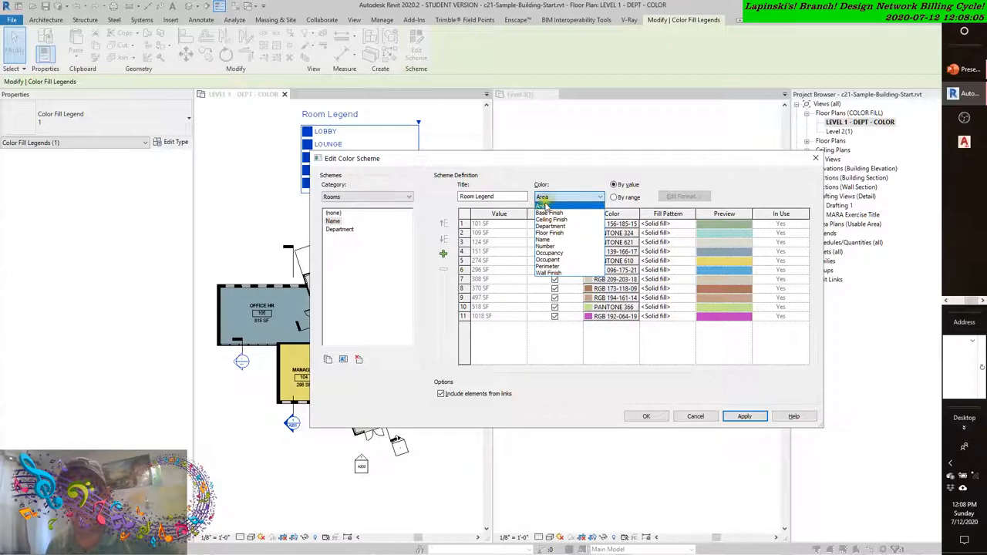
pyautogui.click(545, 205)
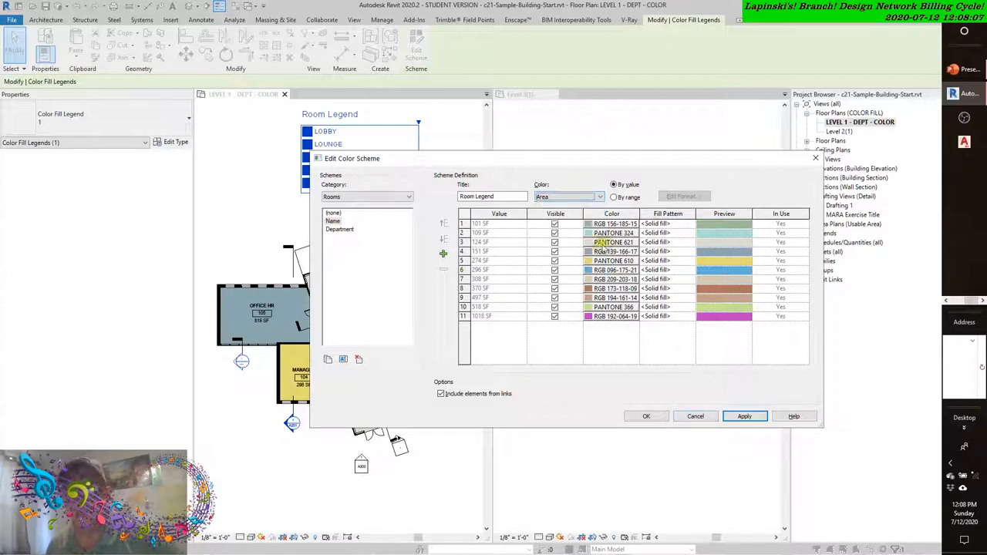
# Leave Edit Color Scheme without applying and reselect the Room Legend
pyautogui.click(695, 417)
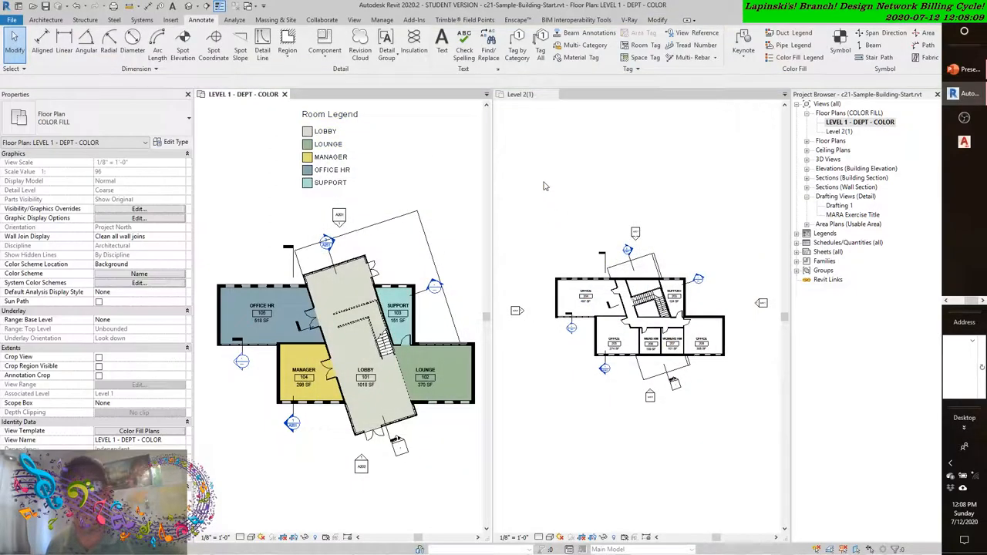
pyautogui.click(330, 123)
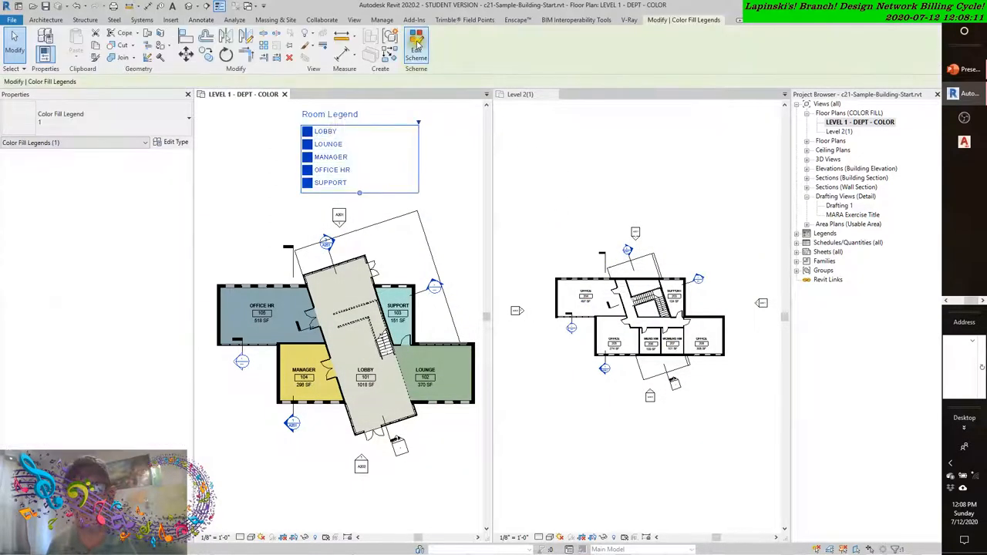
# Reopen Edit Color Scheme, leave Color set to Name and highlight the Name scheme
pyautogui.click(416, 47)
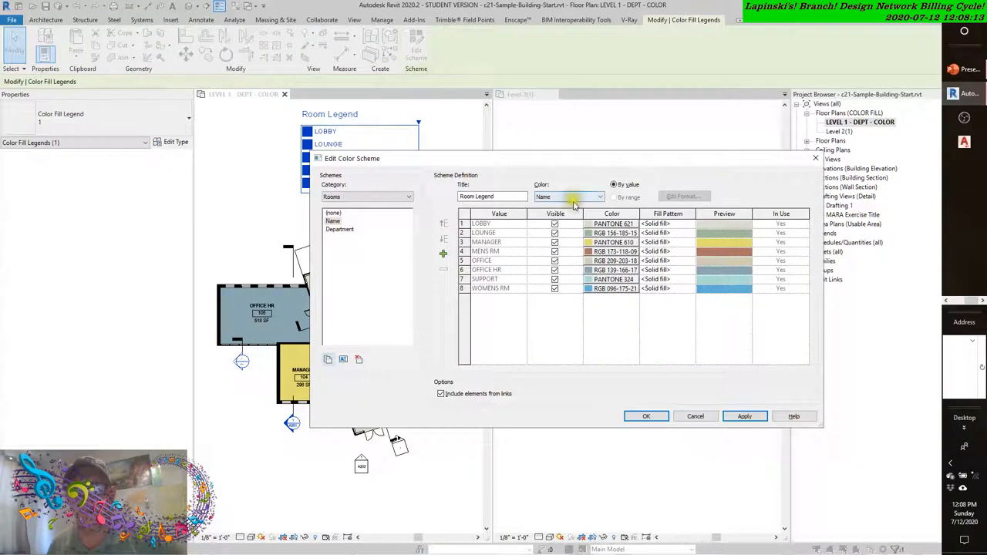
pyautogui.click(568, 197)
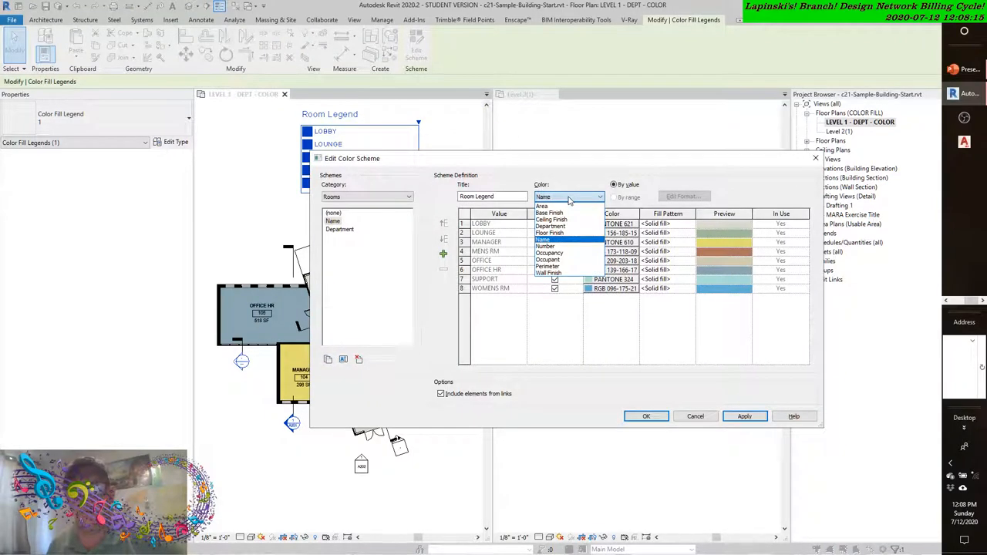
pyautogui.click(568, 198)
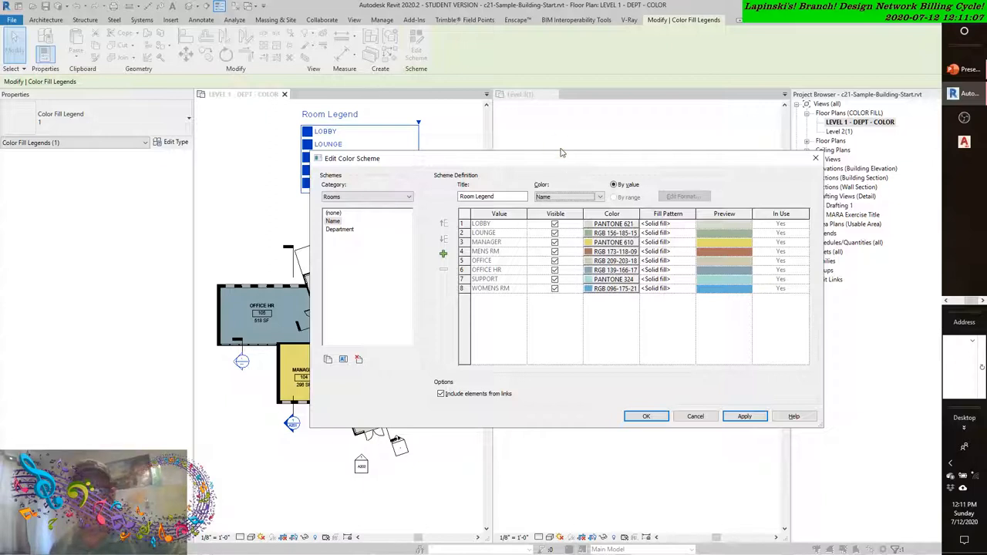
pyautogui.click(333, 221)
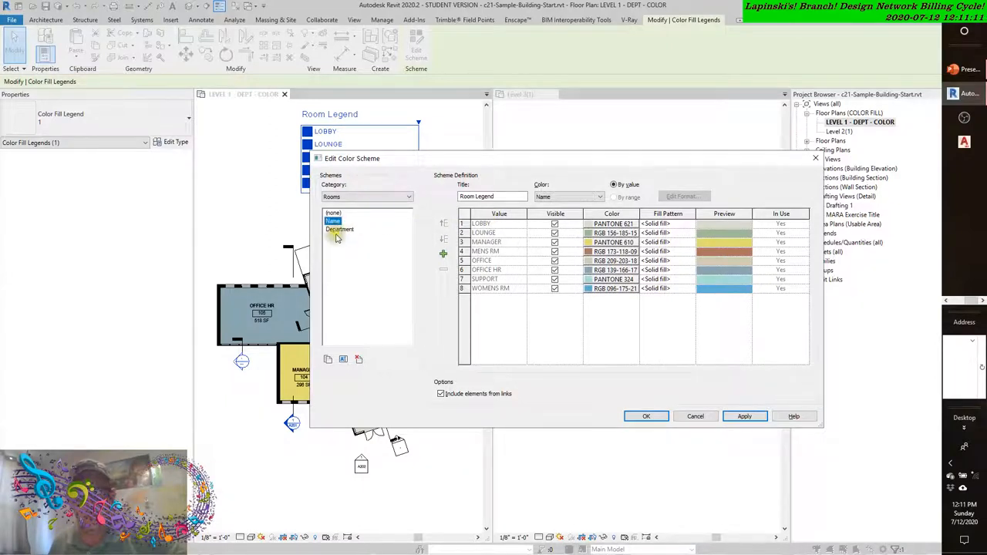
# Select the Department scheme, titled Department Legend, which has no values yet
pyautogui.click(339, 230)
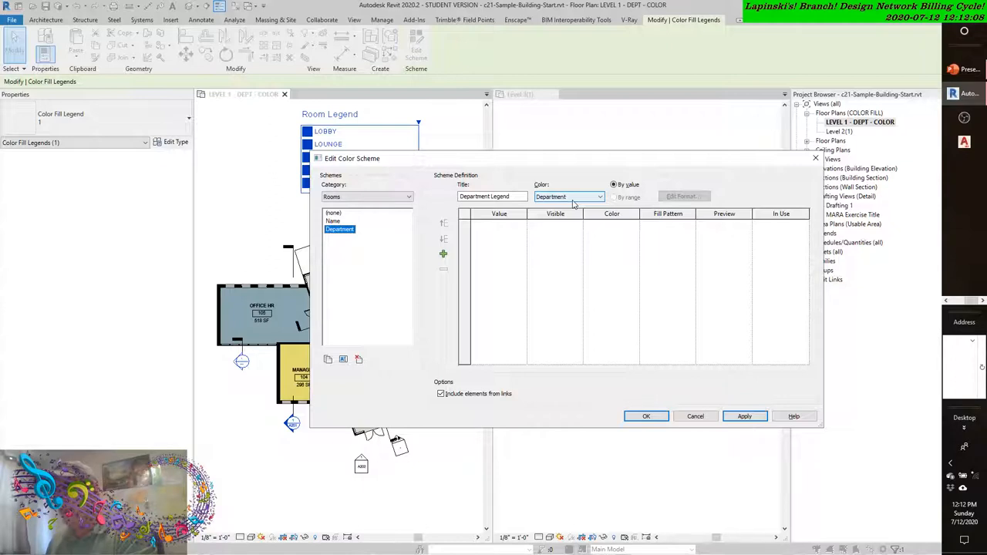
# Add four department values: MANAGEMENT, OPERATIONS, PRODUCTION and SALES, each with its own color
pyautogui.click(443, 253)
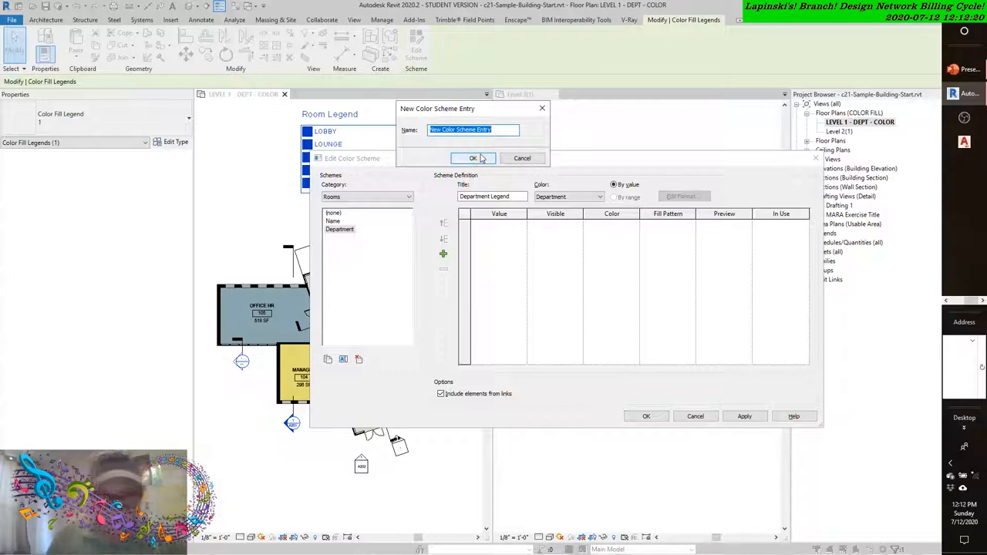
pyautogui.write('MANAGEM')
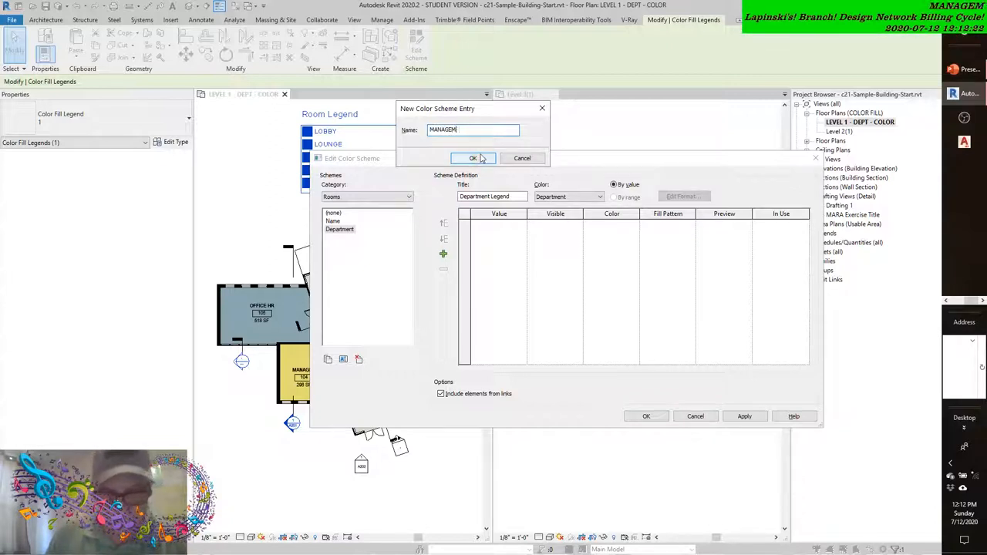
pyautogui.write('ENT')
pyautogui.press('Return')
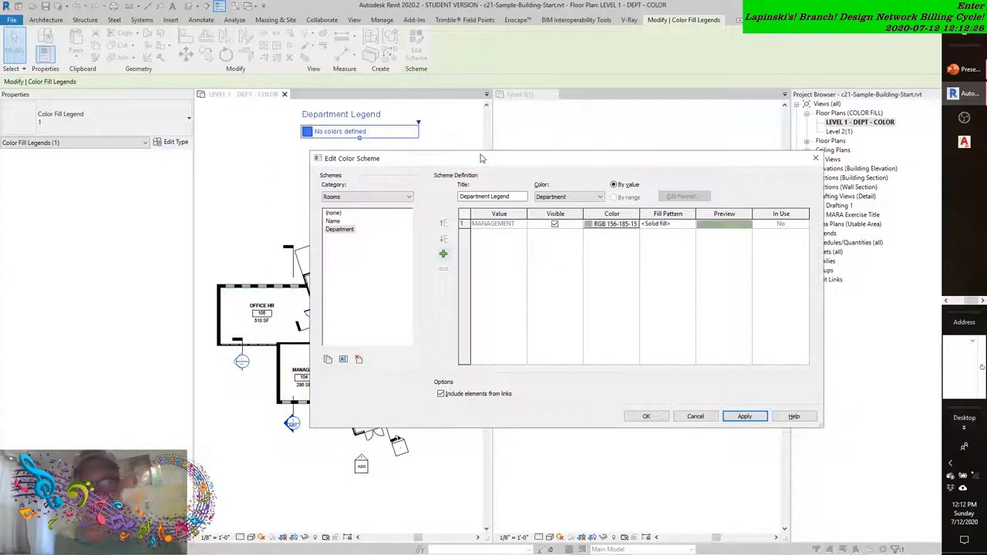
pyautogui.click(442, 255)
pyautogui.write('OP')
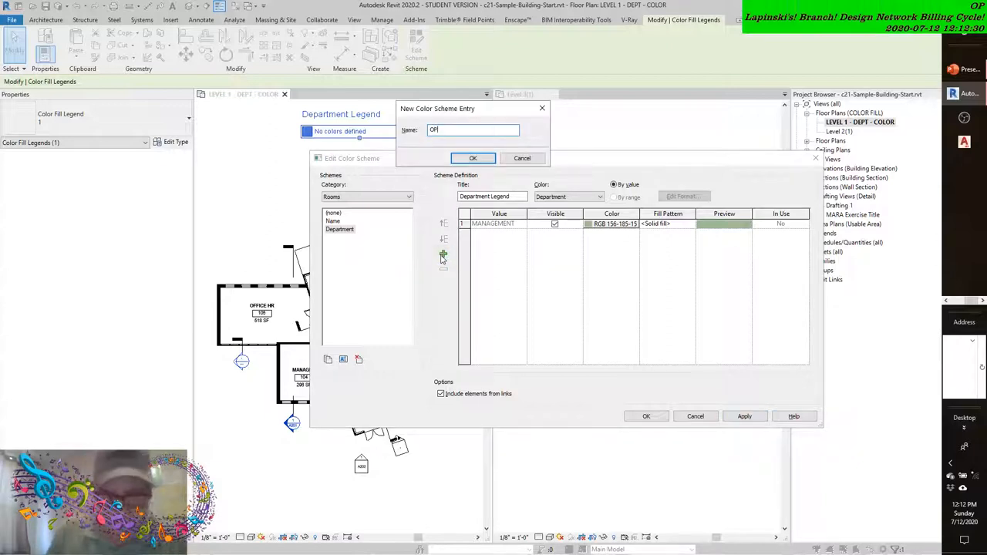
pyautogui.write('ERATIONS')
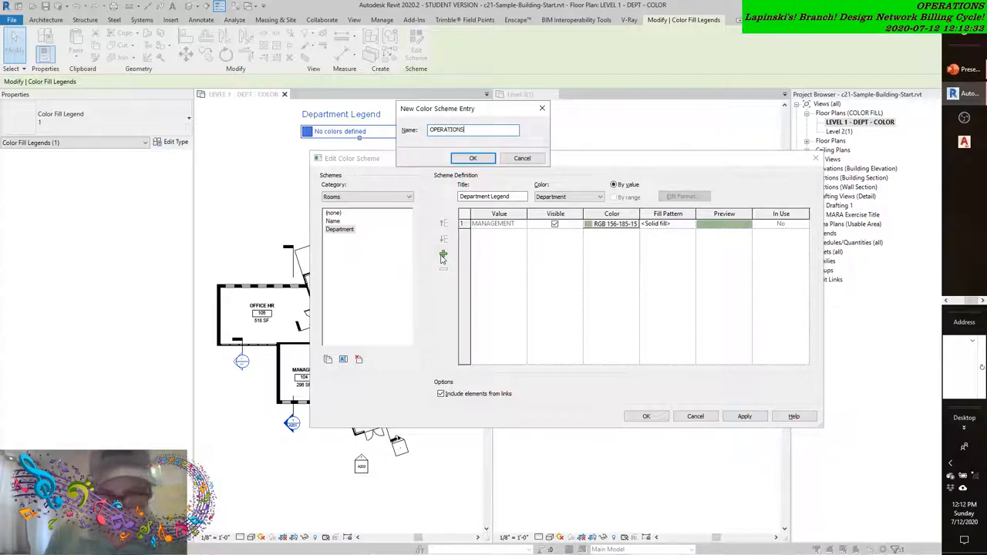
pyautogui.press('Return')
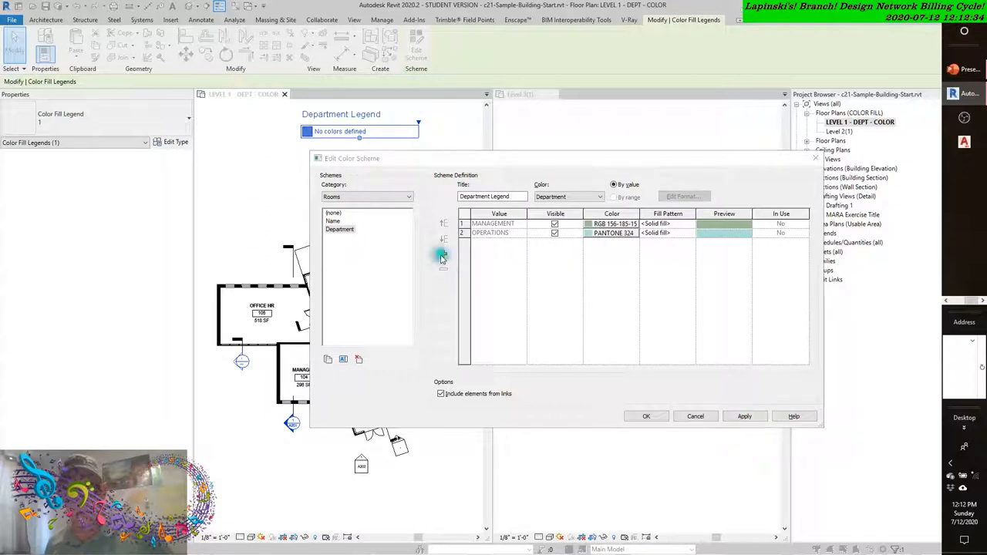
pyautogui.click(443, 255)
pyautogui.write('PROD')
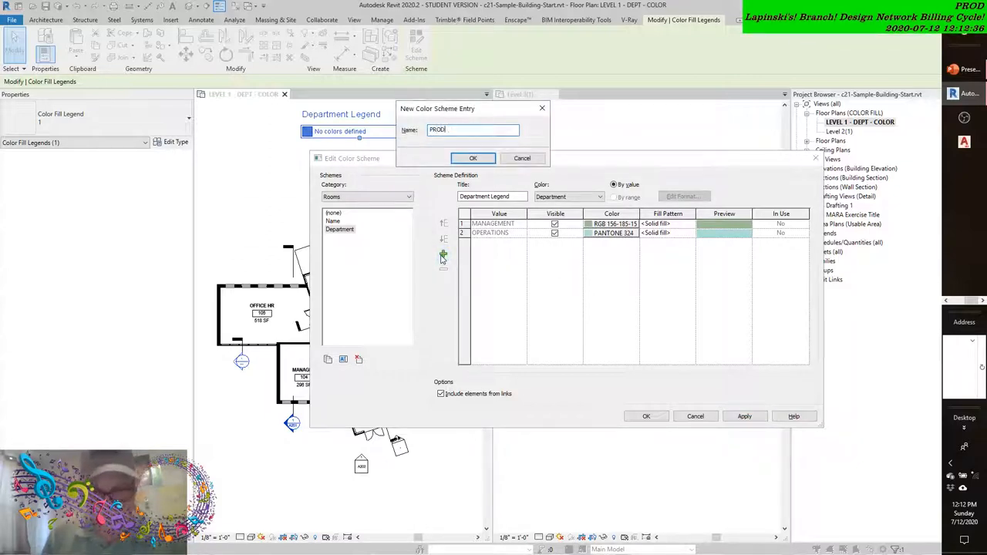
pyautogui.write('UCTION')
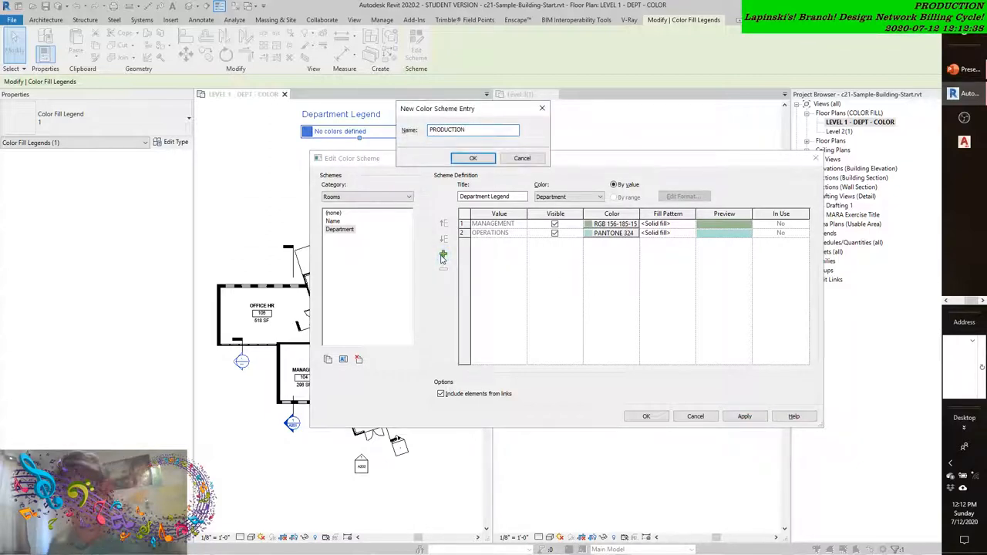
pyautogui.click(472, 158)
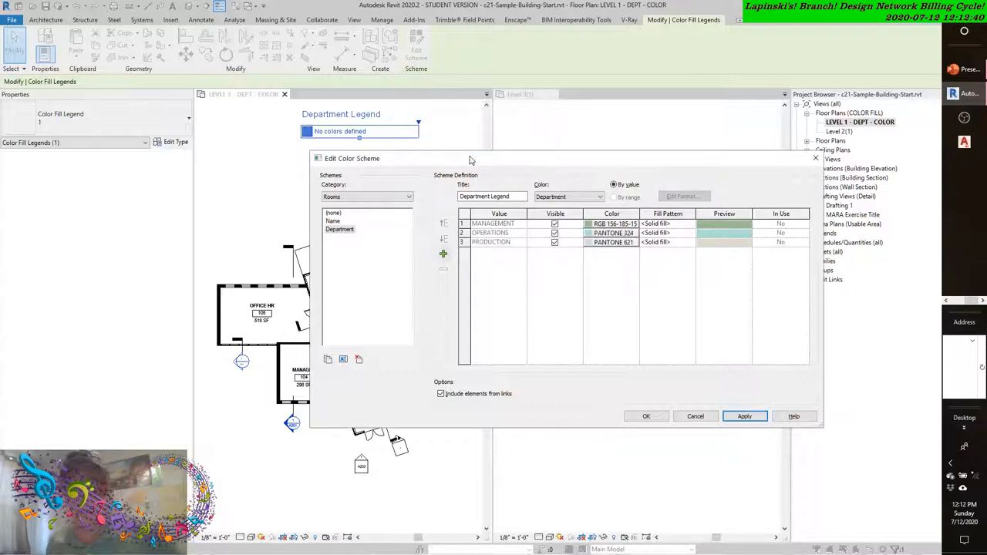
pyautogui.click(442, 254)
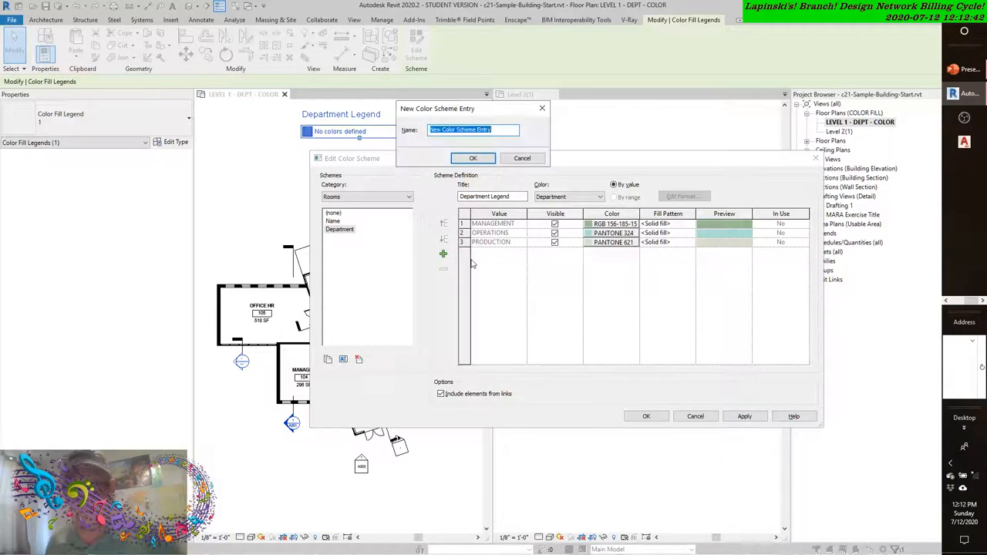
pyautogui.write('SALES')
pyautogui.press('Return')
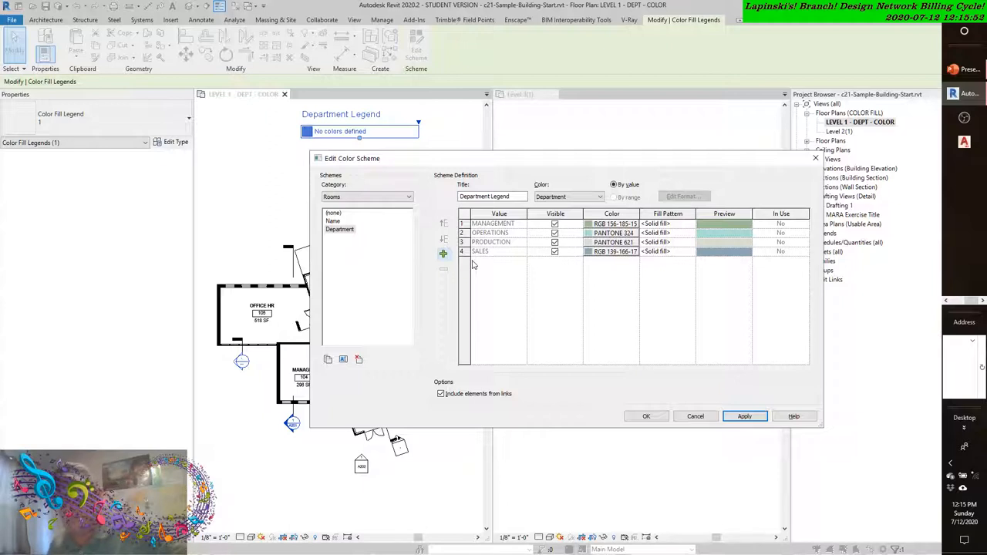
# Accept the Department scheme with OK, returning to the plan where the legend reads no colors defined
pyautogui.click(744, 417)
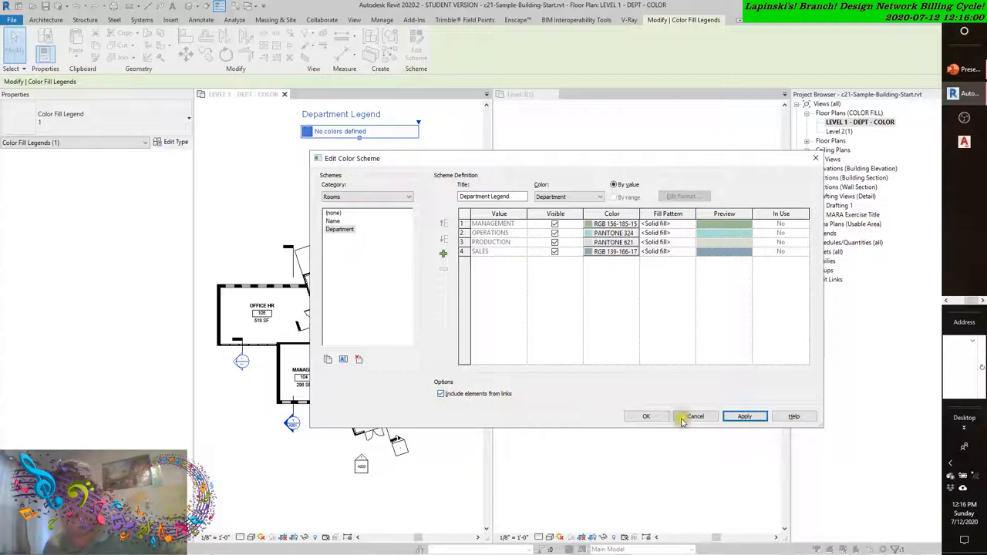
pyautogui.click(646, 417)
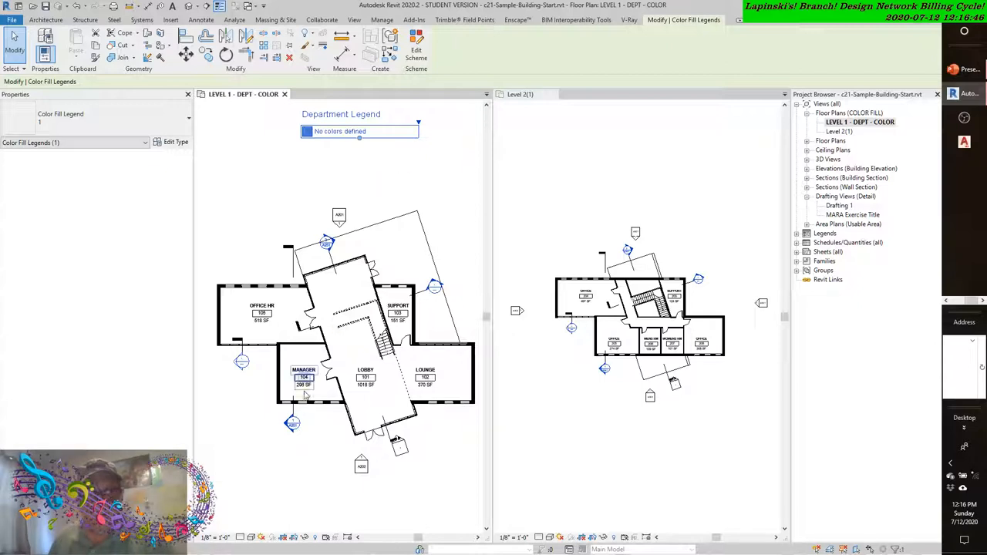
pyautogui.click(303, 381)
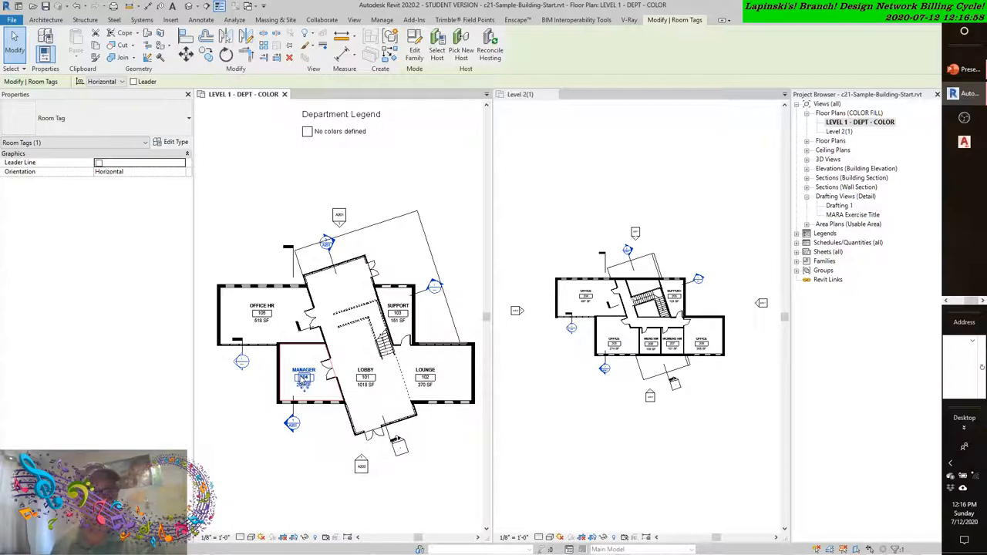
pyautogui.click(317, 395)
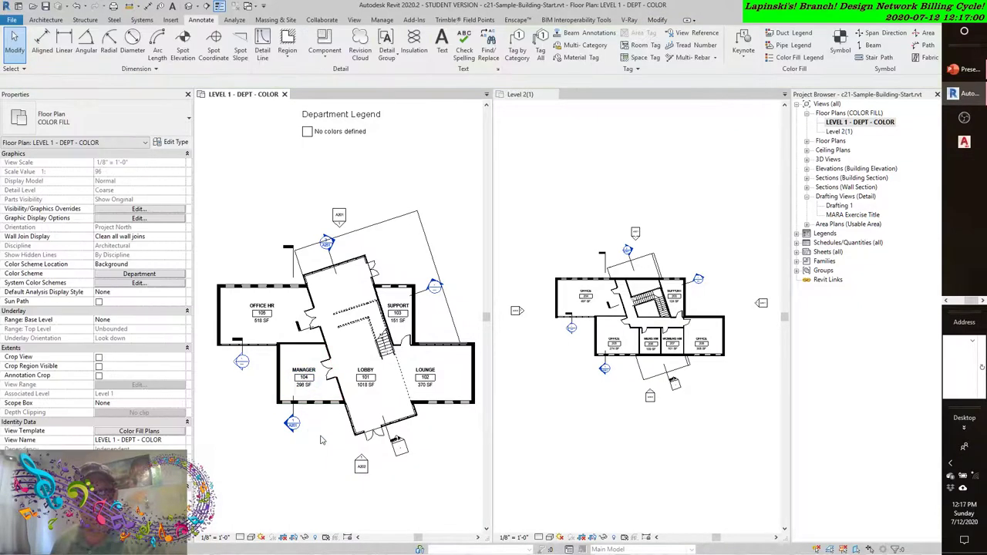
pyautogui.click(324, 390)
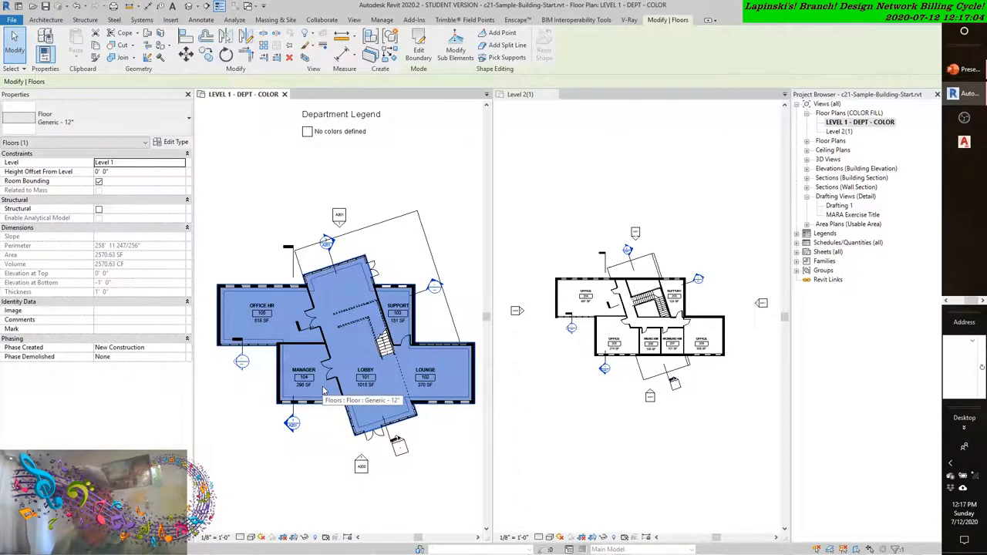
pyautogui.click(322, 448)
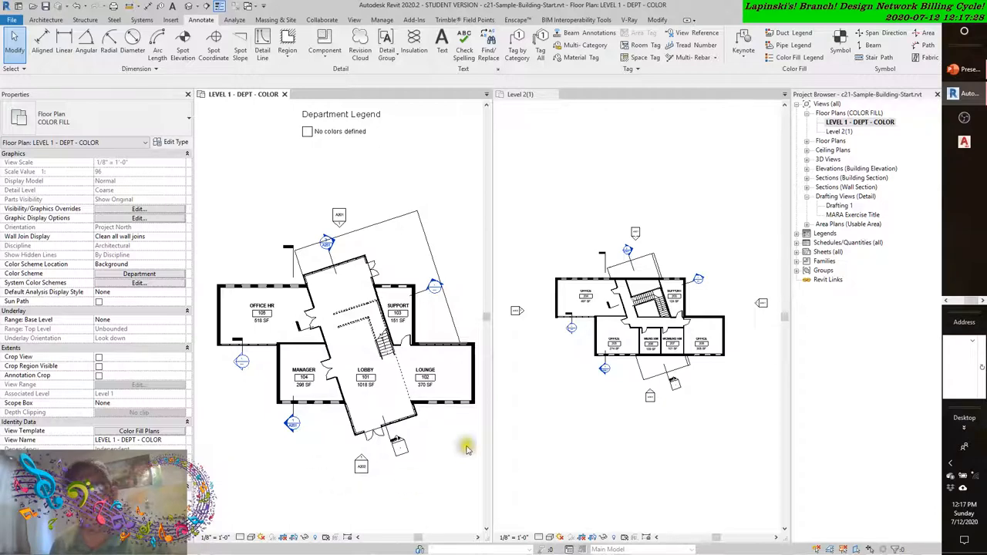
pyautogui.click(353, 20)
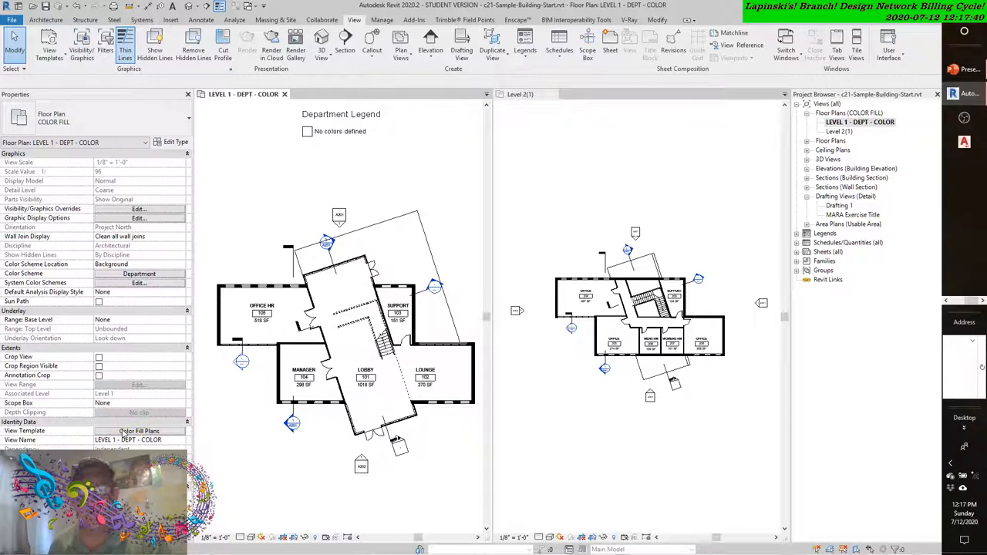
pyautogui.click(83, 43)
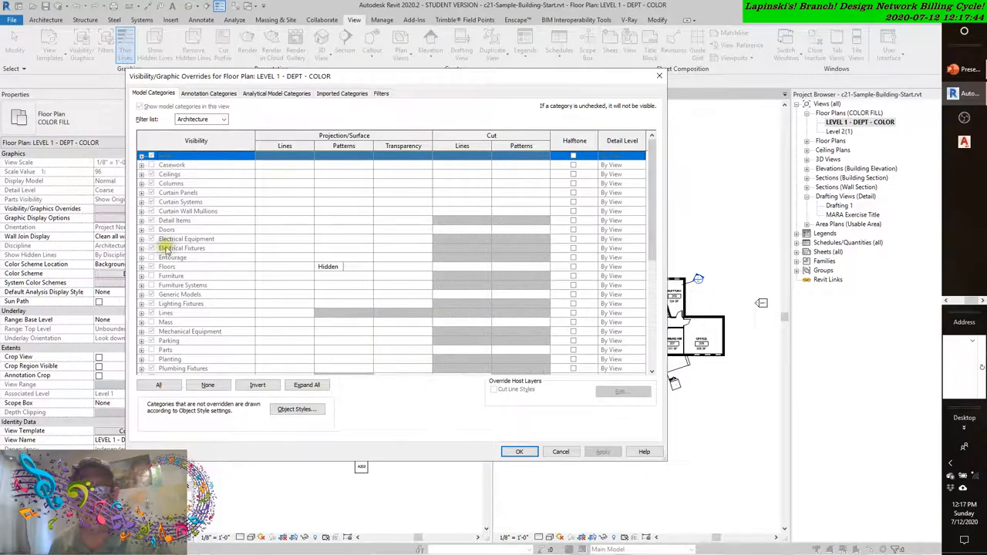
pyautogui.click(208, 93)
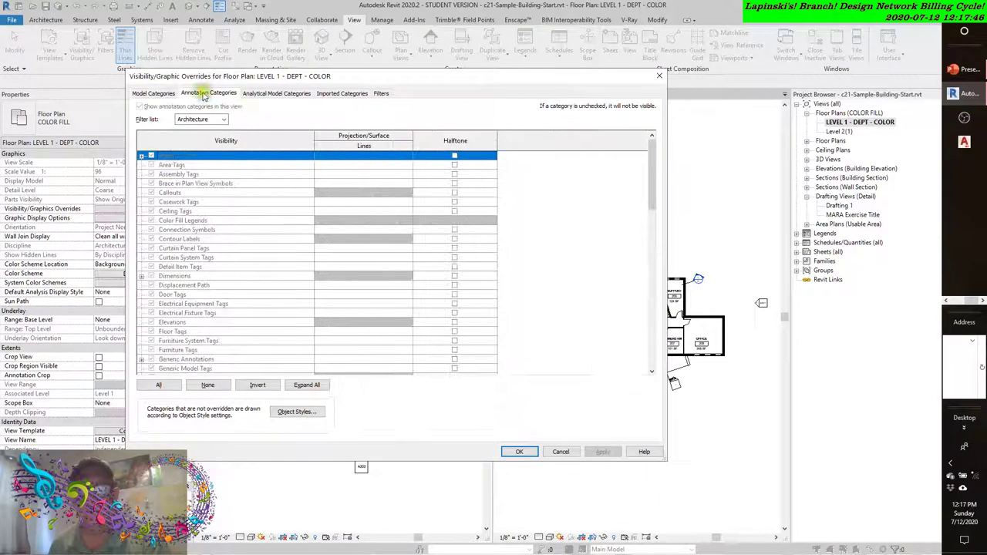
pyautogui.click(275, 94)
pyautogui.click(342, 94)
pyautogui.click(381, 93)
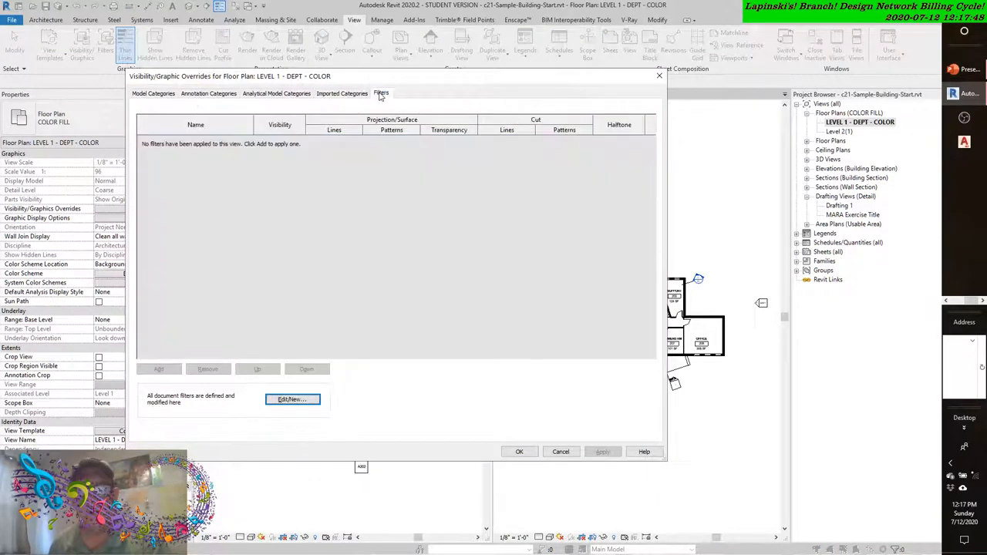
pyautogui.click(561, 452)
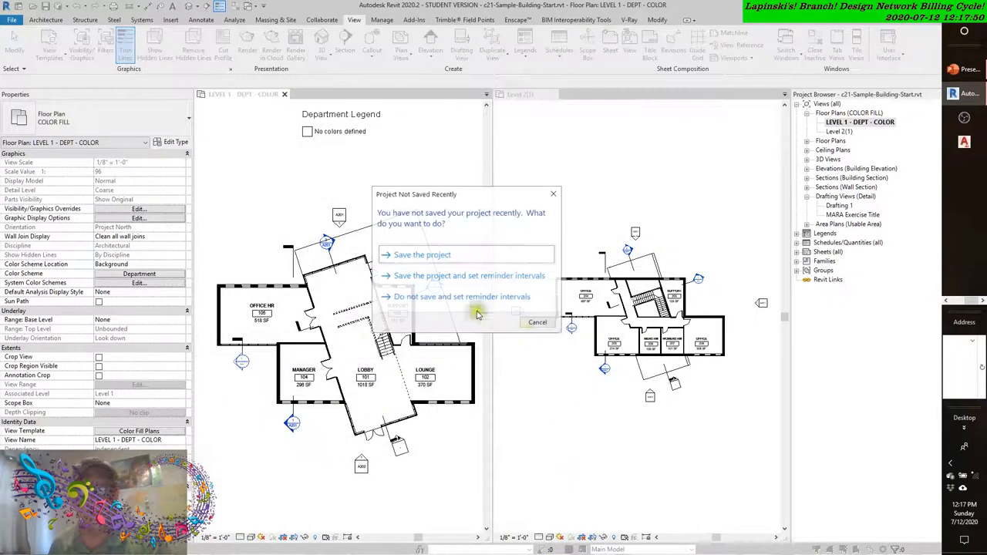
pyautogui.click(539, 322)
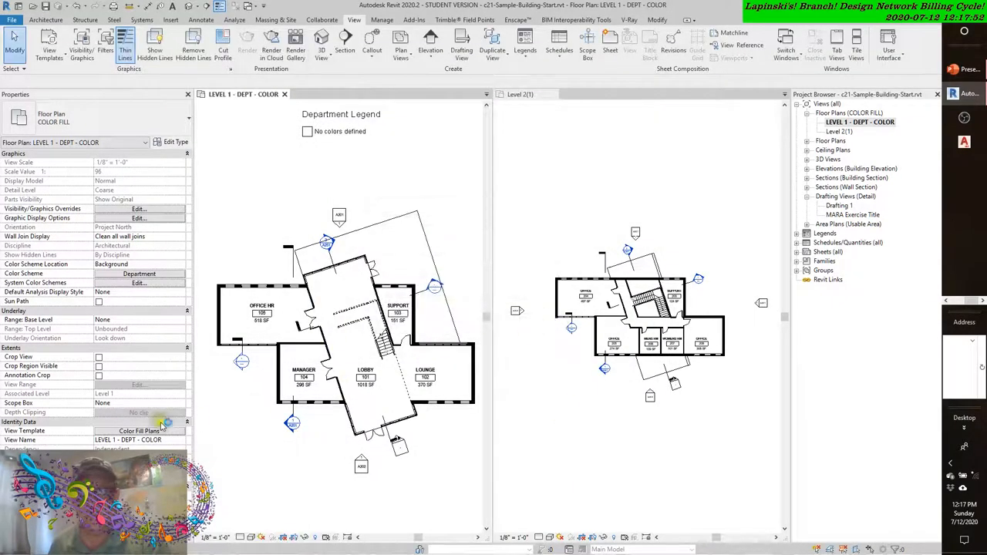
# Enter the Color Fill Plans view template's Visibility/Graphic Overrides and review annotation then model categories
pyautogui.click(139, 431)
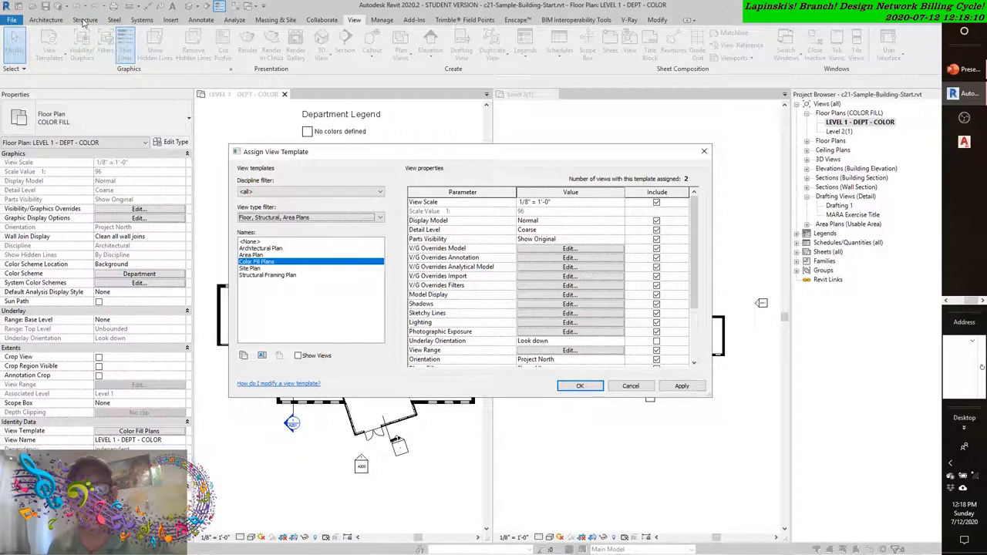
pyautogui.click(560, 249)
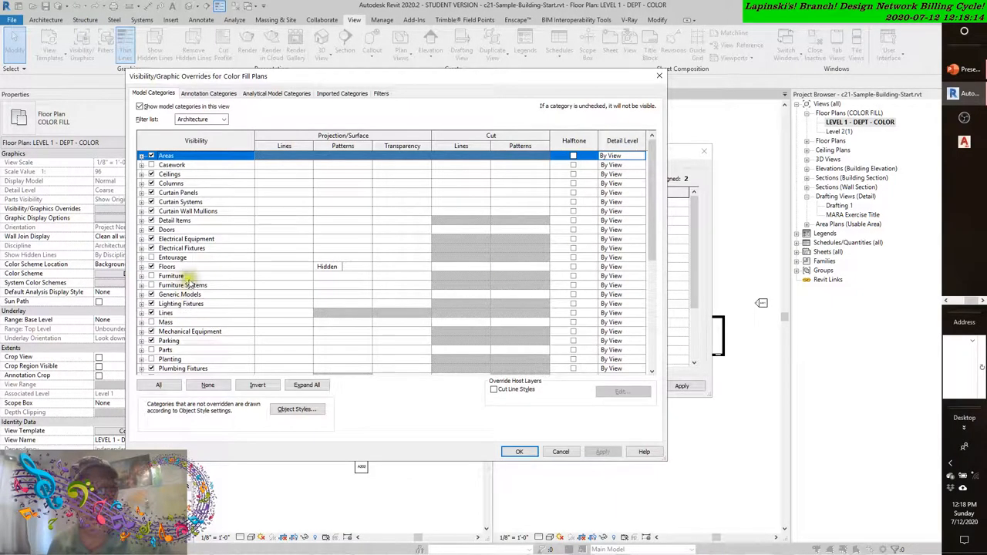
pyautogui.click(208, 93)
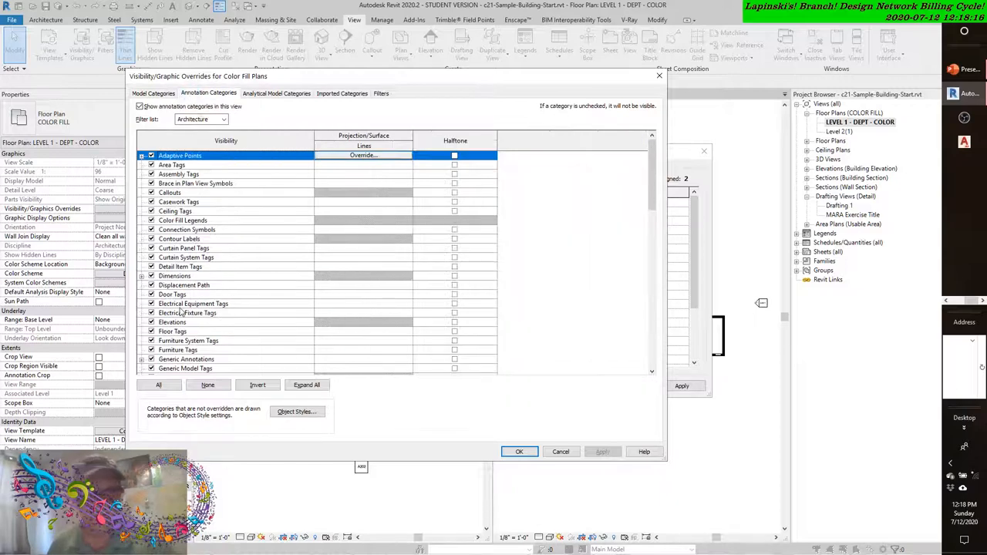
pyautogui.scroll(-2, 180, 313)
pyautogui.scroll(-2, 180, 313)
pyautogui.scroll(-2, 180, 313)
pyautogui.scroll(-2, 180, 313)
pyautogui.scroll(-2, 180, 313)
pyautogui.scroll(-1, 180, 313)
pyautogui.scroll(-2, 179, 313)
pyautogui.scroll(-1, 180, 313)
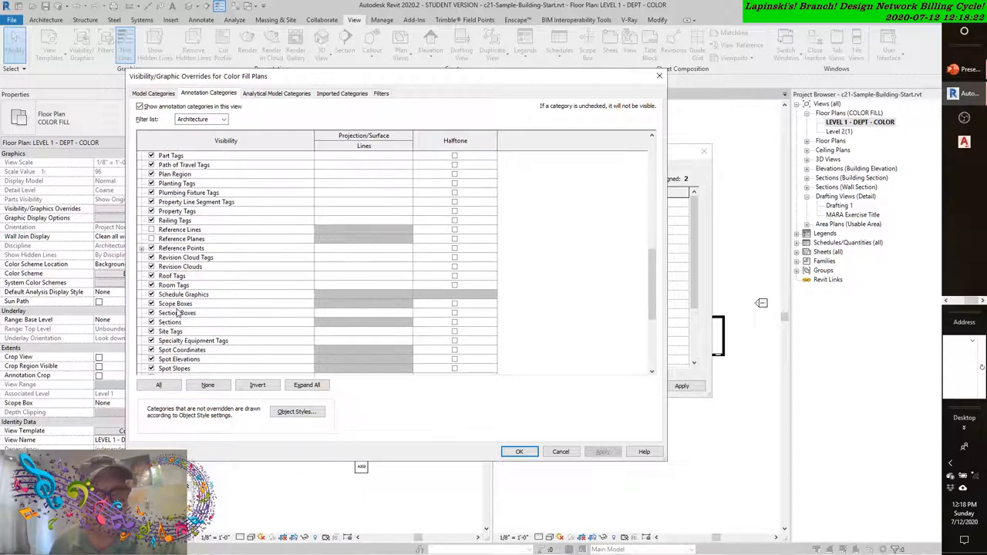
pyautogui.scroll(-1, 189, 313)
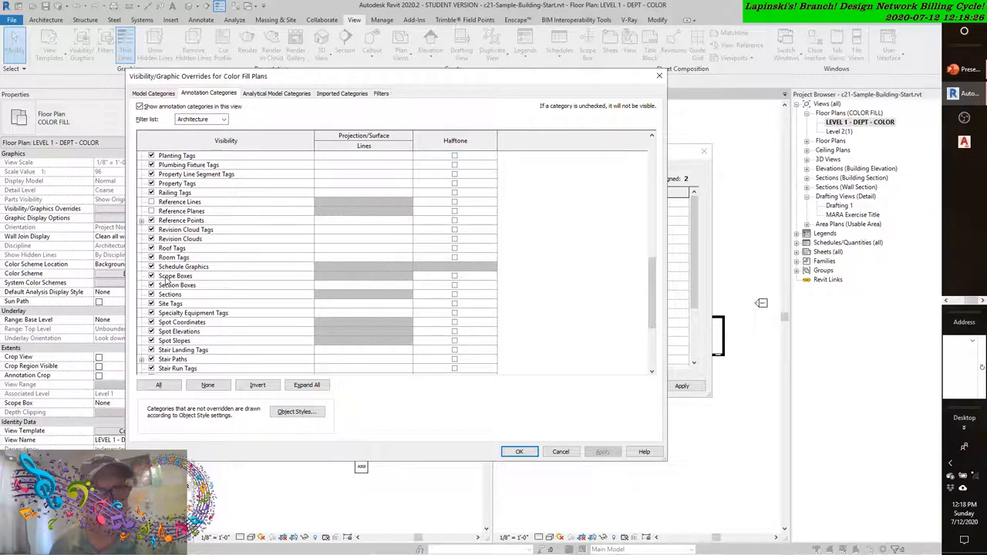
pyautogui.scroll(5, 166, 279)
pyautogui.scroll(5, 166, 279)
pyautogui.scroll(5, 166, 279)
pyautogui.scroll(4, 166, 279)
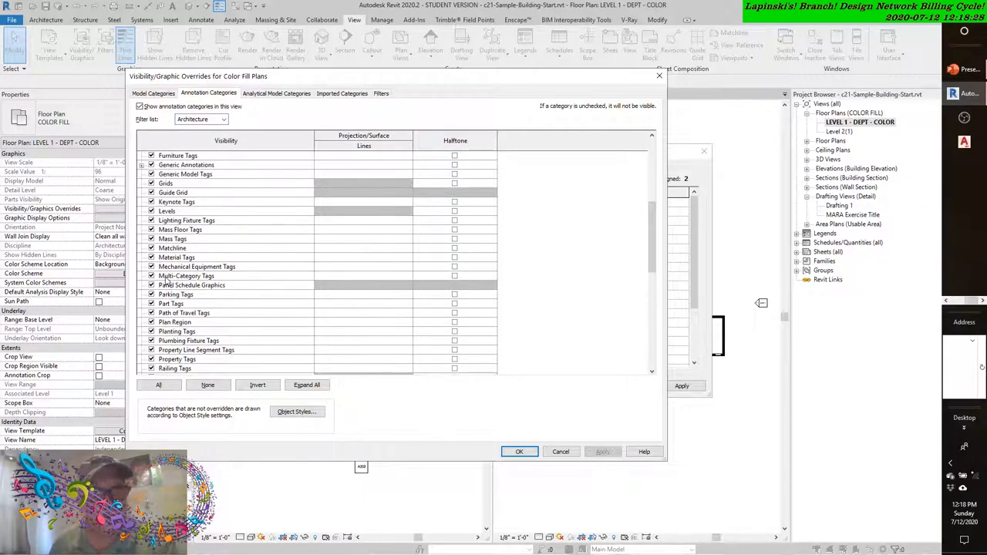
pyautogui.click(153, 93)
pyautogui.scroll(-1, 158, 293)
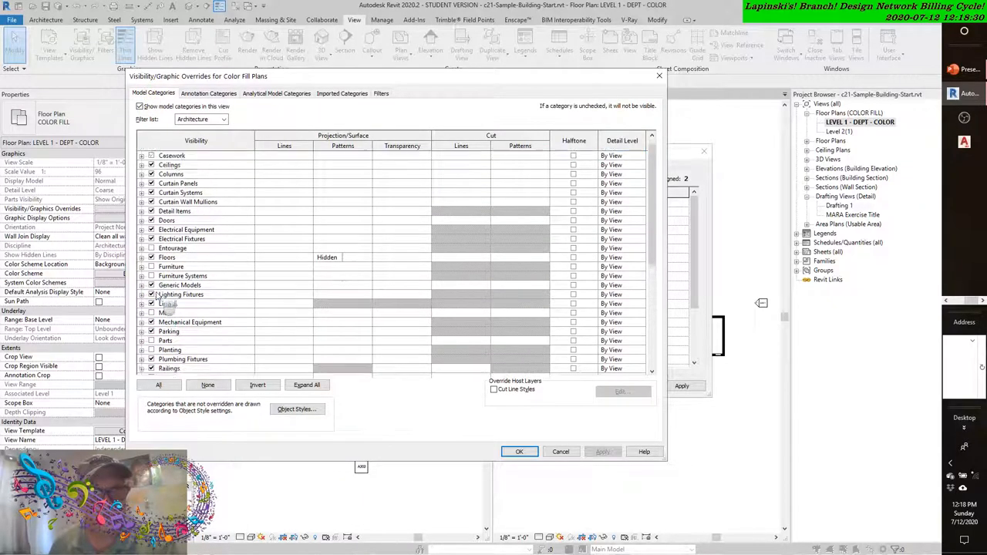
pyautogui.scroll(-3, 158, 297)
pyautogui.scroll(-4, 158, 297)
pyautogui.scroll(-4, 158, 296)
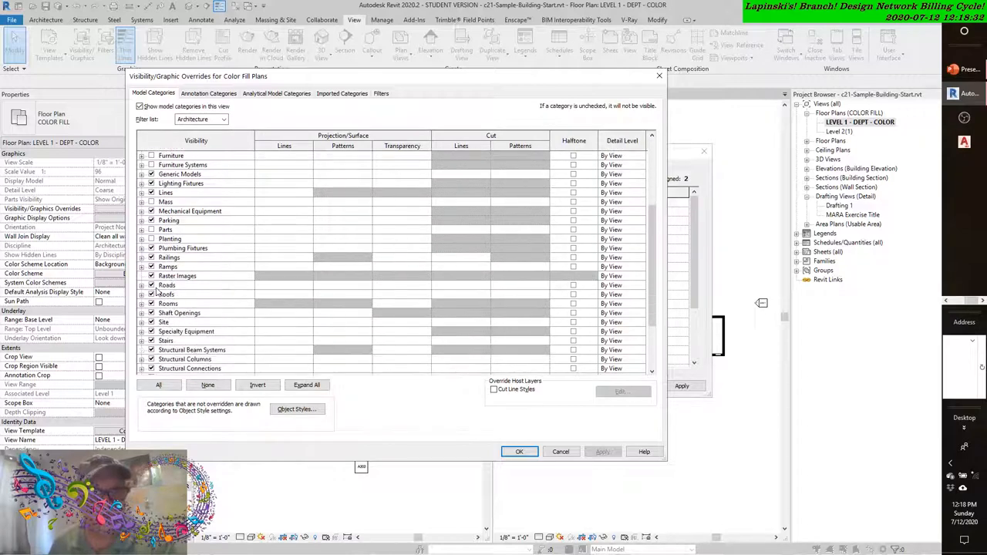
pyautogui.scroll(-1, 154, 289)
pyautogui.scroll(-2, 154, 289)
pyautogui.scroll(-1, 154, 289)
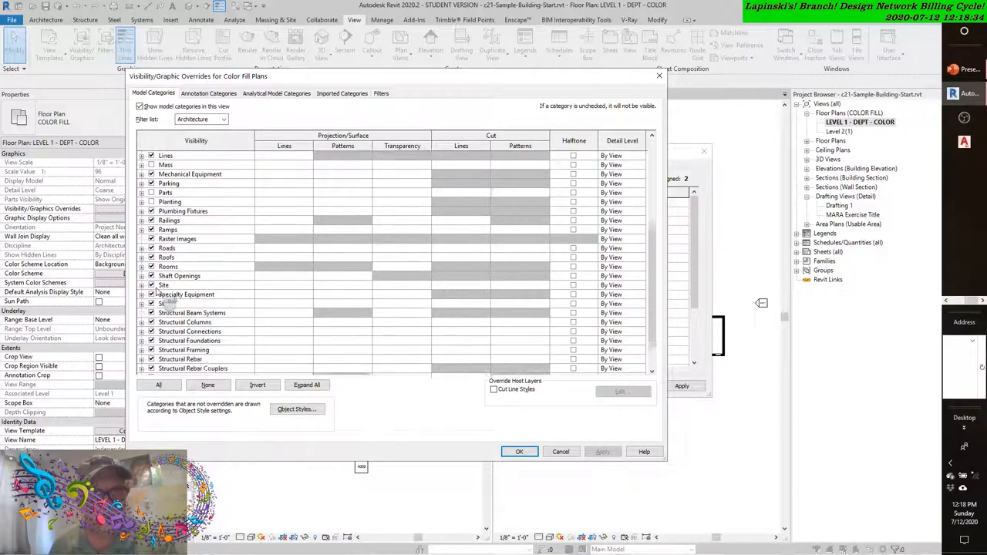
pyautogui.scroll(-1, 155, 289)
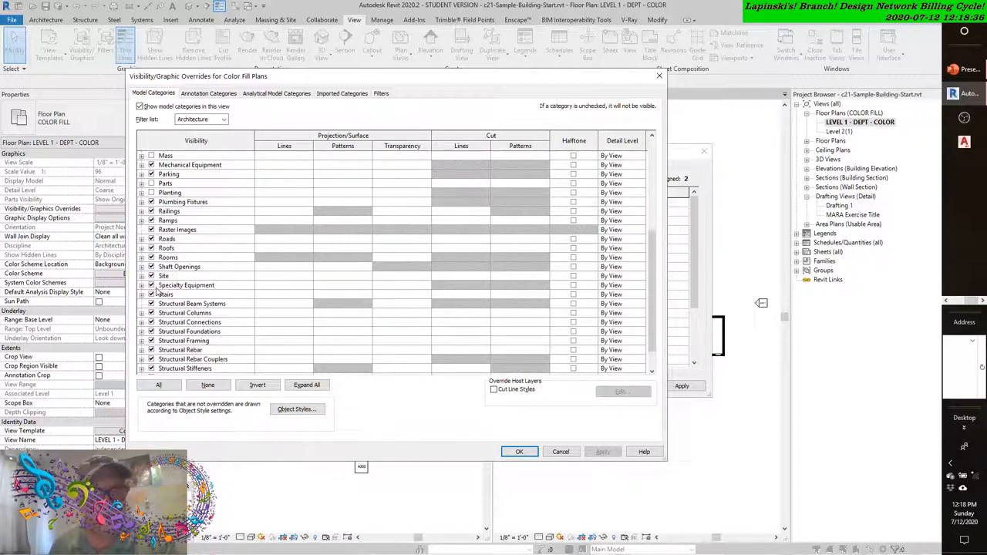
# Make the Rooms Reference subcategory visible and apply the overrides
pyautogui.click(142, 258)
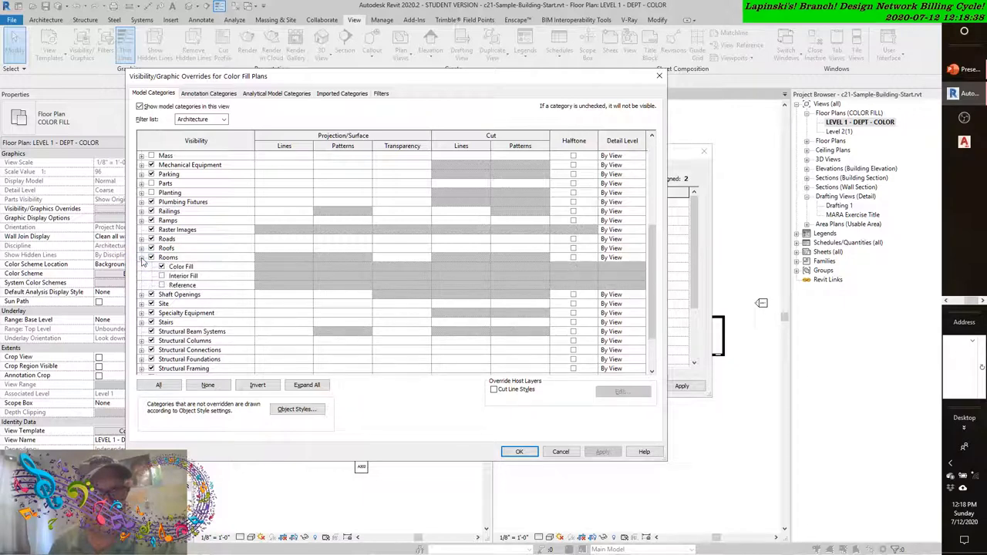
pyautogui.click(162, 285)
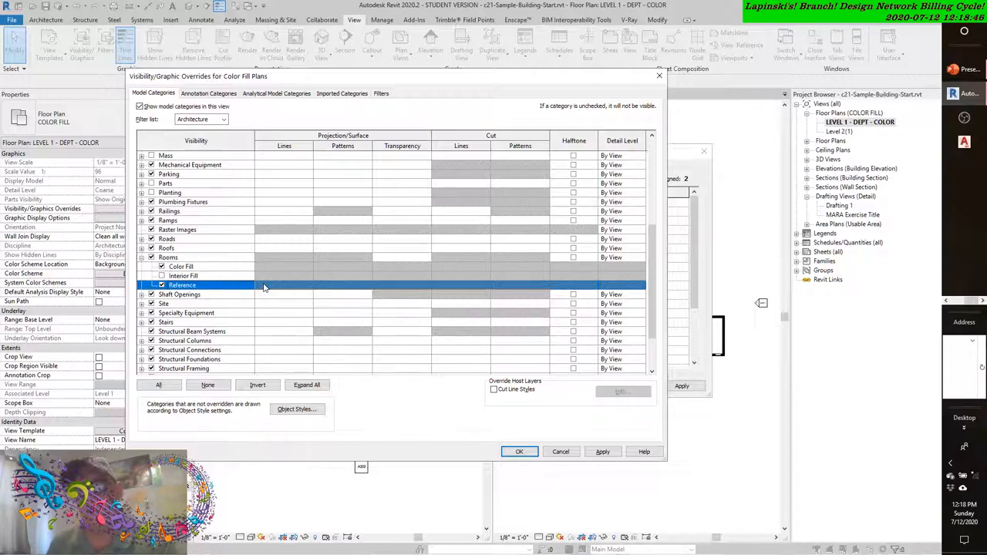
pyautogui.click(602, 451)
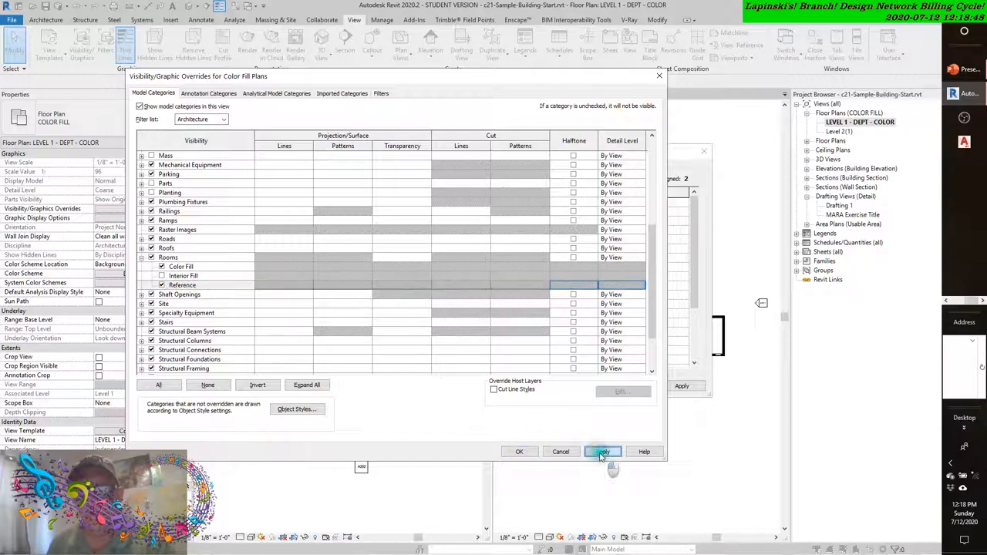
pyautogui.click(519, 451)
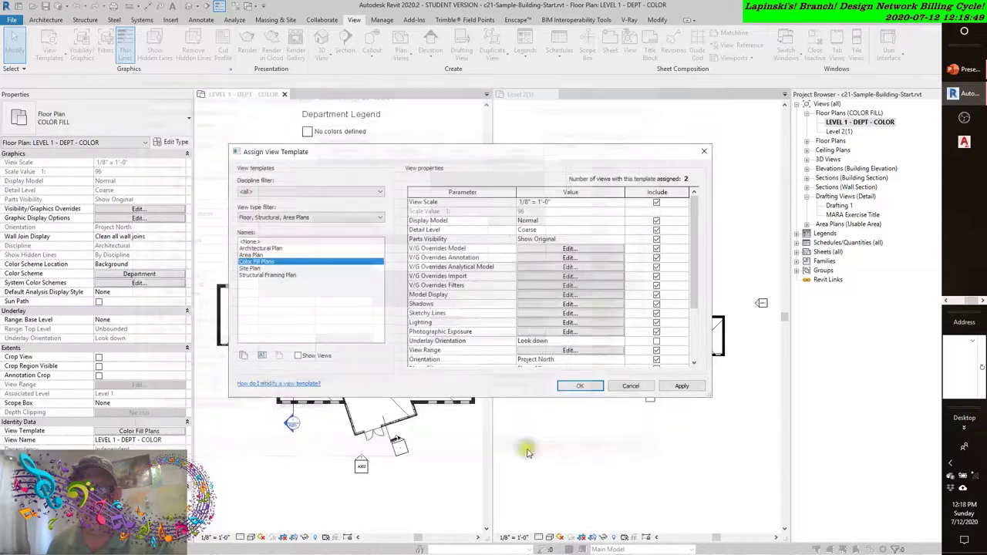
# Close Assign View Template, then inspect a section marker and the Generic 12" floor under the rooms
pyautogui.click(682, 385)
pyautogui.click(579, 385)
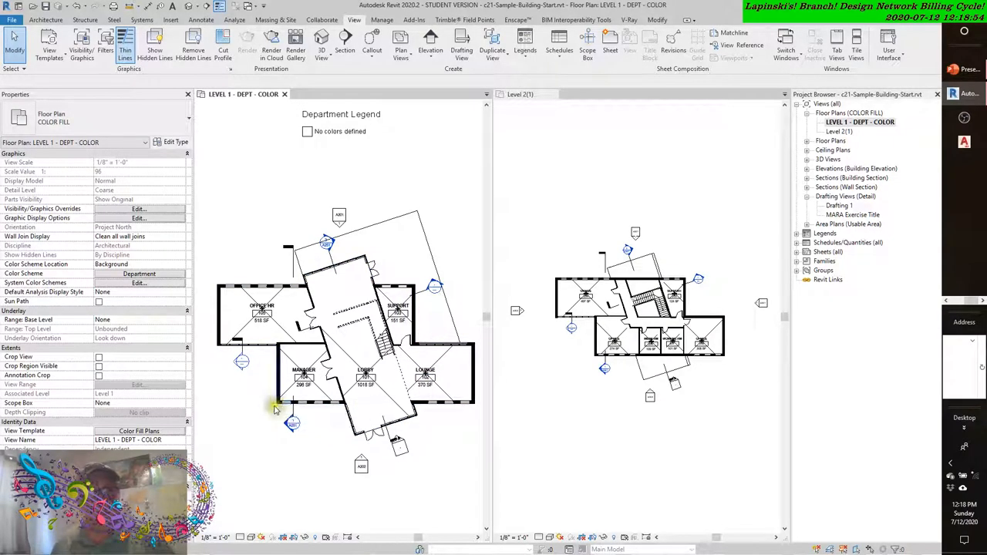
pyautogui.scroll(3, 295, 361)
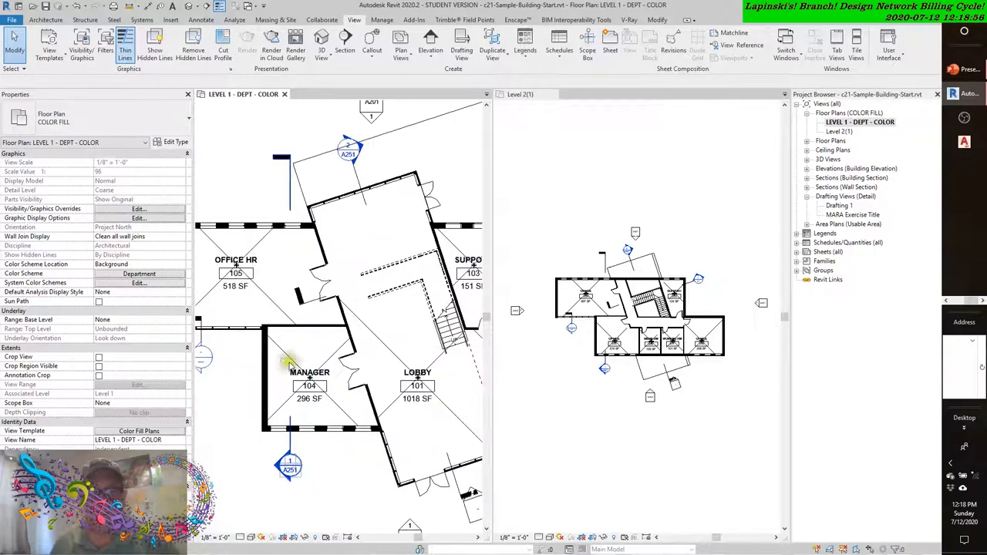
pyautogui.click(290, 354)
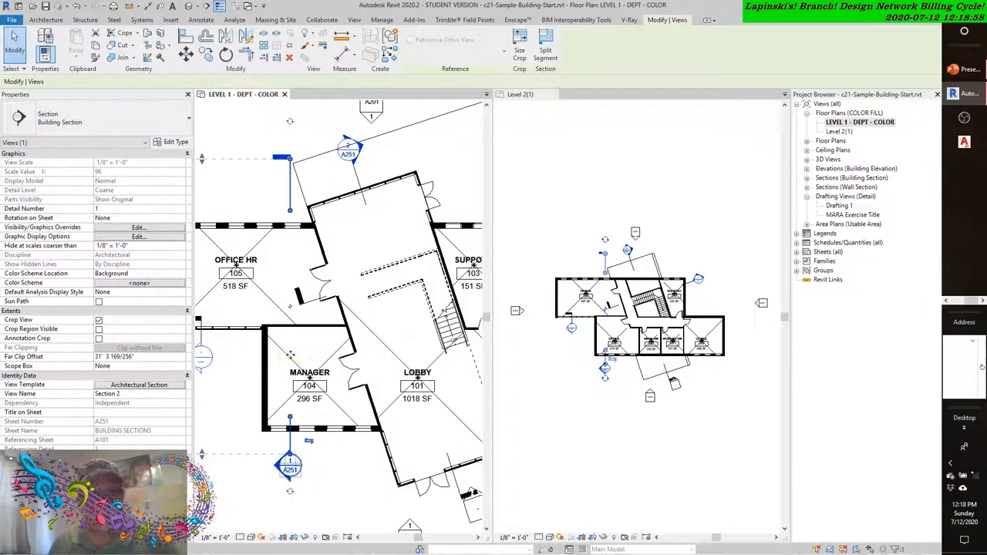
pyautogui.press('Escape')
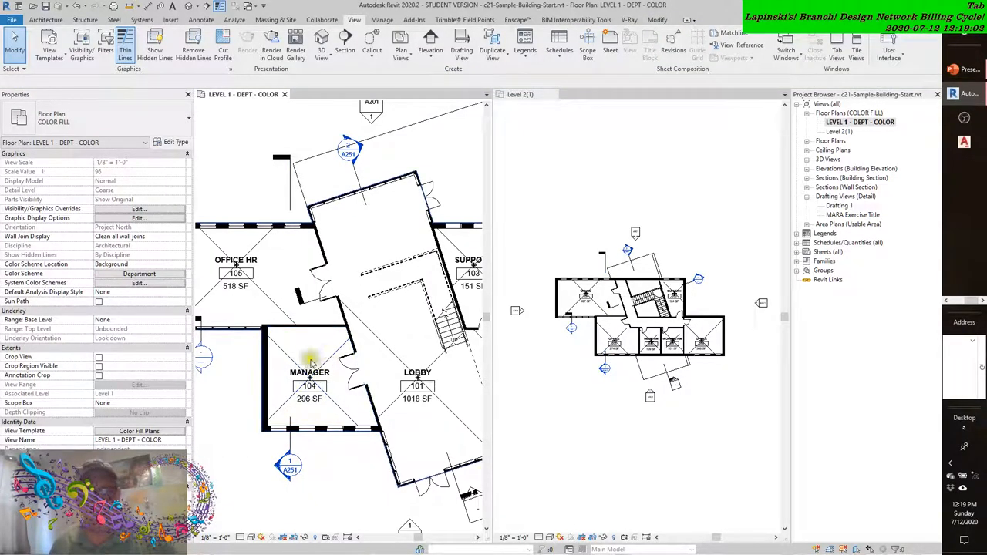
pyautogui.click(306, 348)
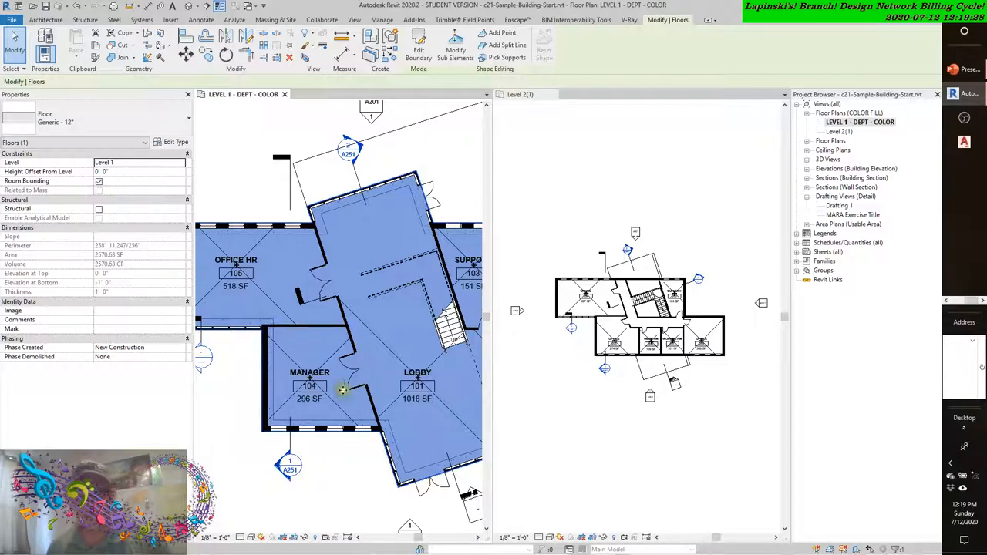
# Select the MANAGER room 104, whose Department property is empty
pyautogui.click(263, 475)
pyautogui.scroll(4, 263, 474)
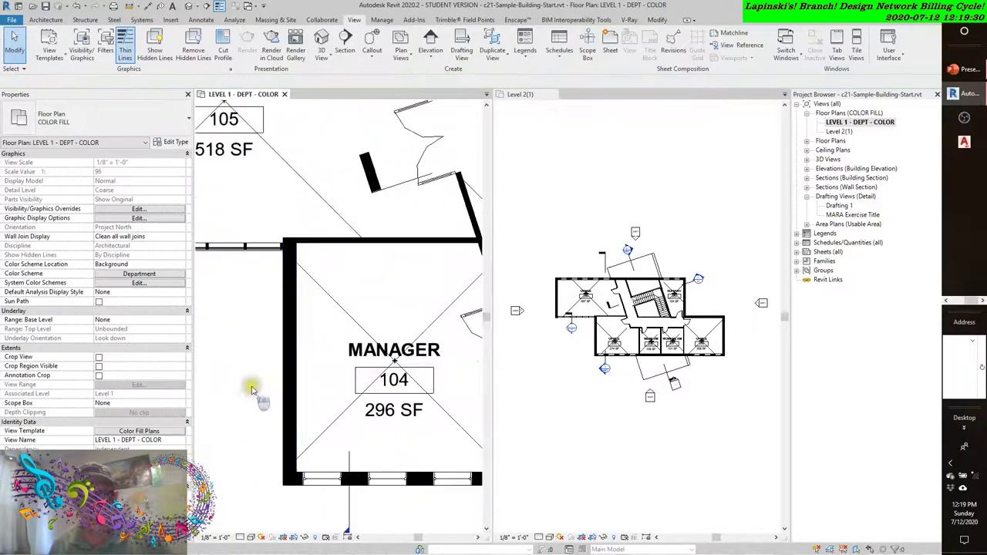
pyautogui.click(351, 320)
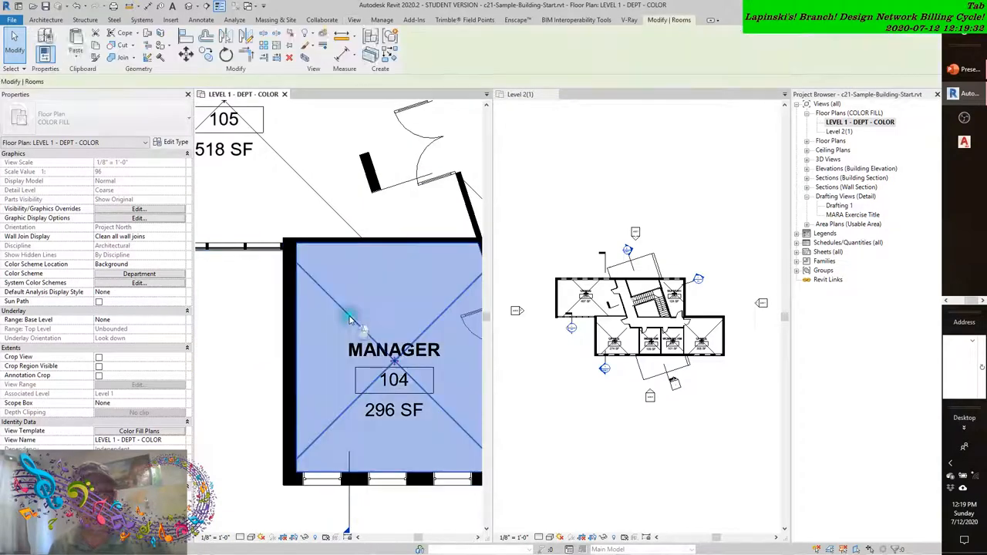
pyautogui.scroll(-2, 351, 320)
pyautogui.scroll(-3, 350, 320)
pyautogui.scroll(-1, 326, 327)
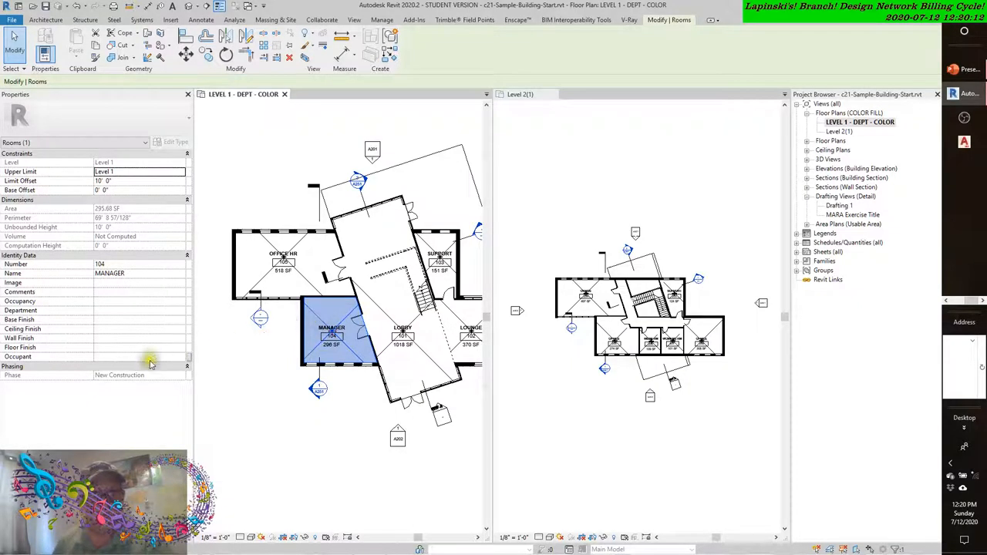
# List the Department choices (MANAGEMENT, OPERATIONS, PRODUCTION, SALES) for the MANAGER room
pyautogui.click(132, 311)
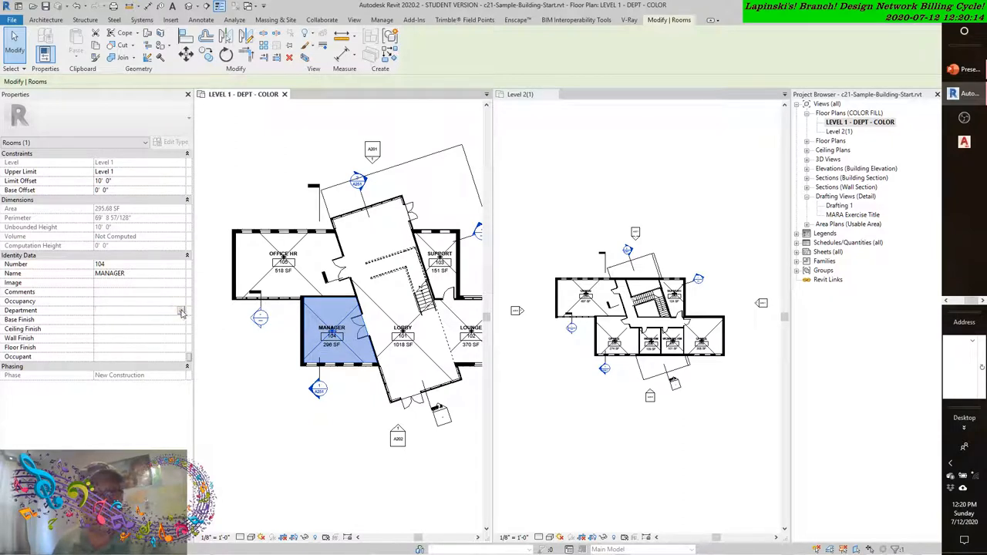
pyautogui.click(182, 312)
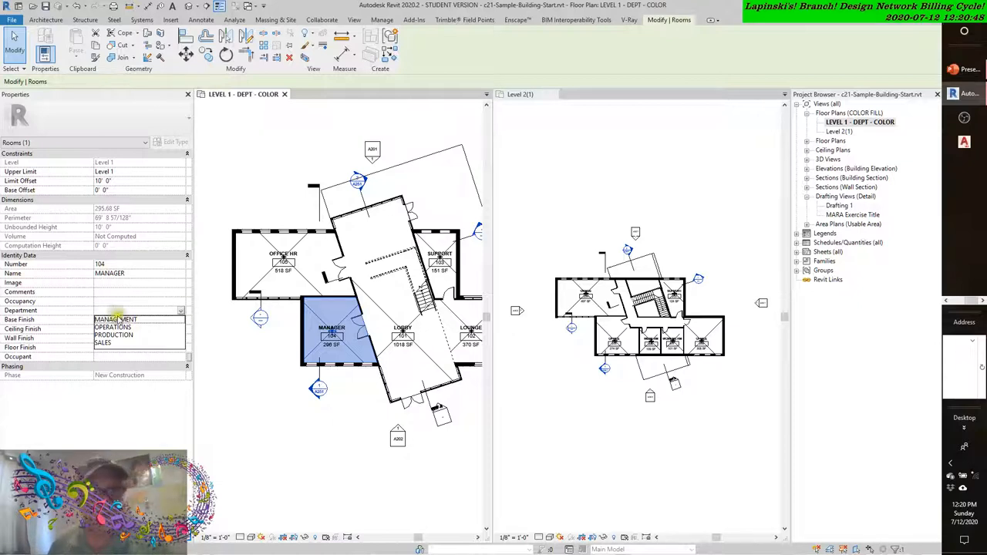
# Give the MANAGER room occupant LAY OFF CHECKS and pick a department from the list
pyautogui.click(109, 361)
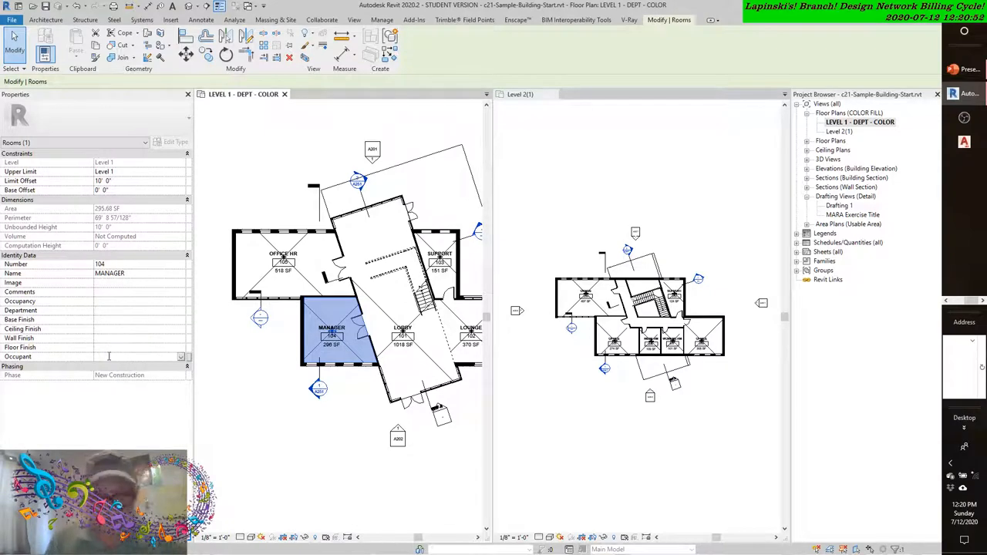
pyautogui.write('LAY OFF')
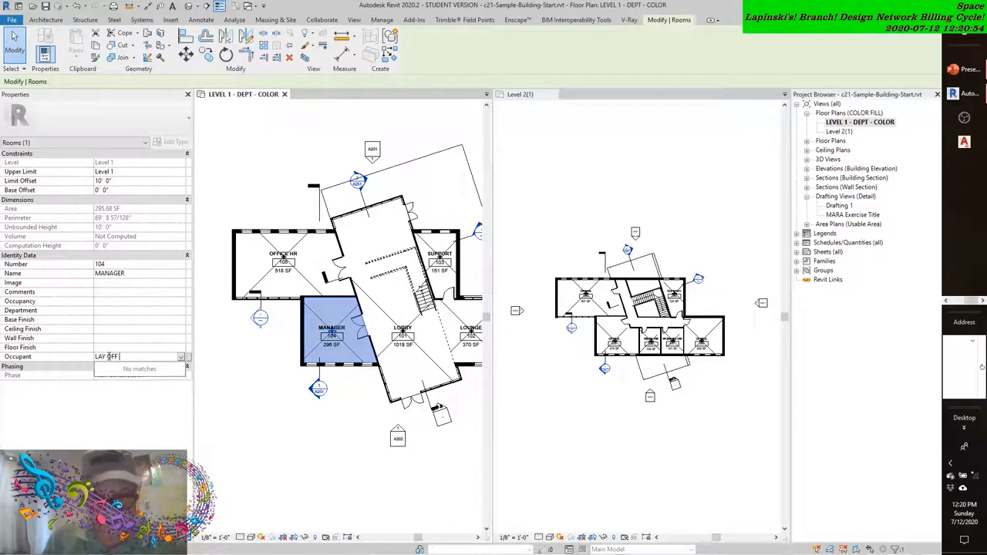
pyautogui.write(' CHECKS')
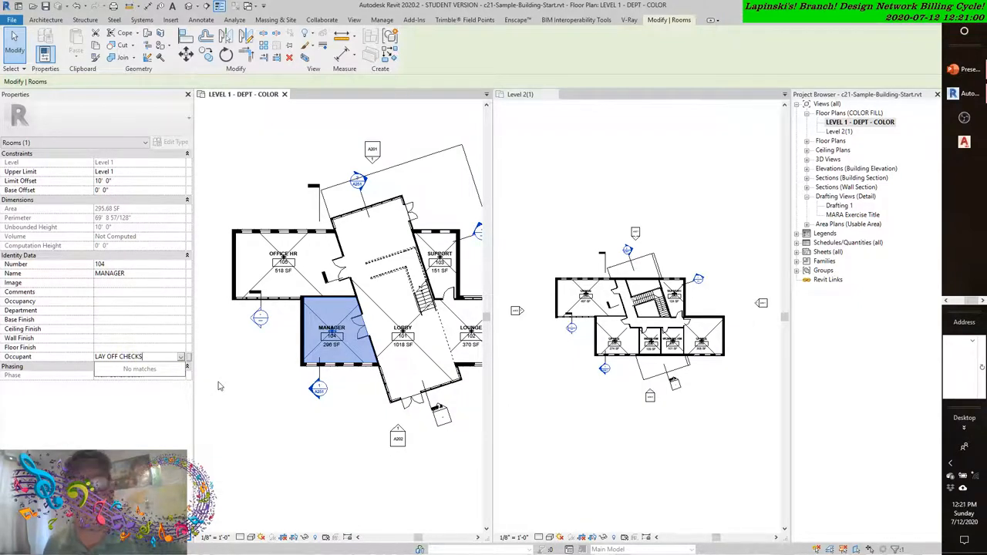
pyautogui.click(179, 342)
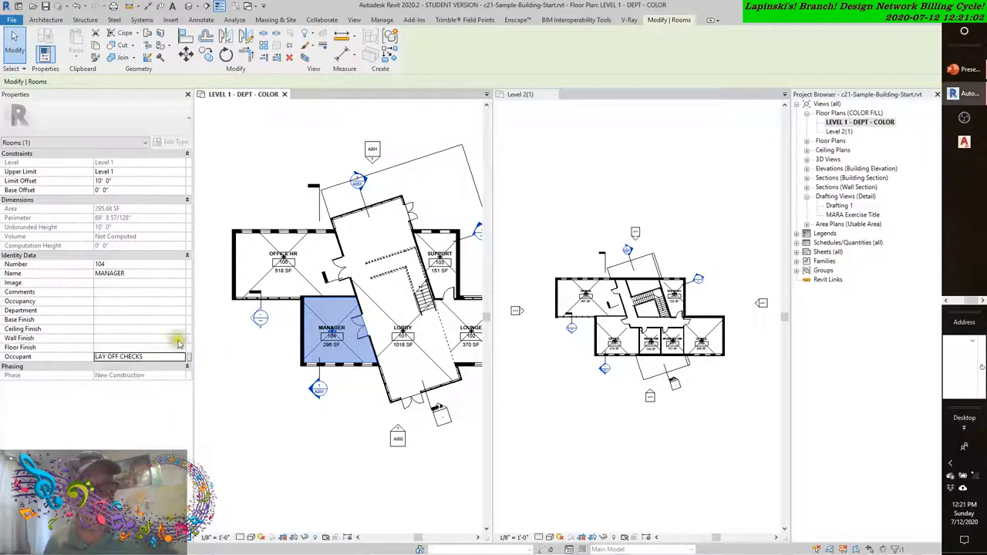
pyautogui.click(123, 310)
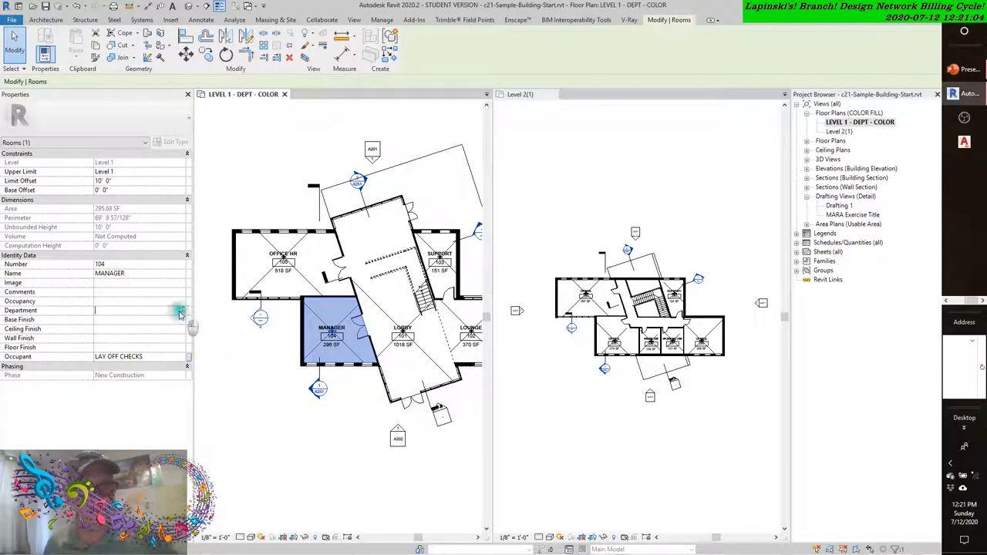
pyautogui.click(179, 312)
pyautogui.click(123, 322)
# Deselect to check the MANAGER fill, then select the OFFICE HR room
pyautogui.click(217, 369)
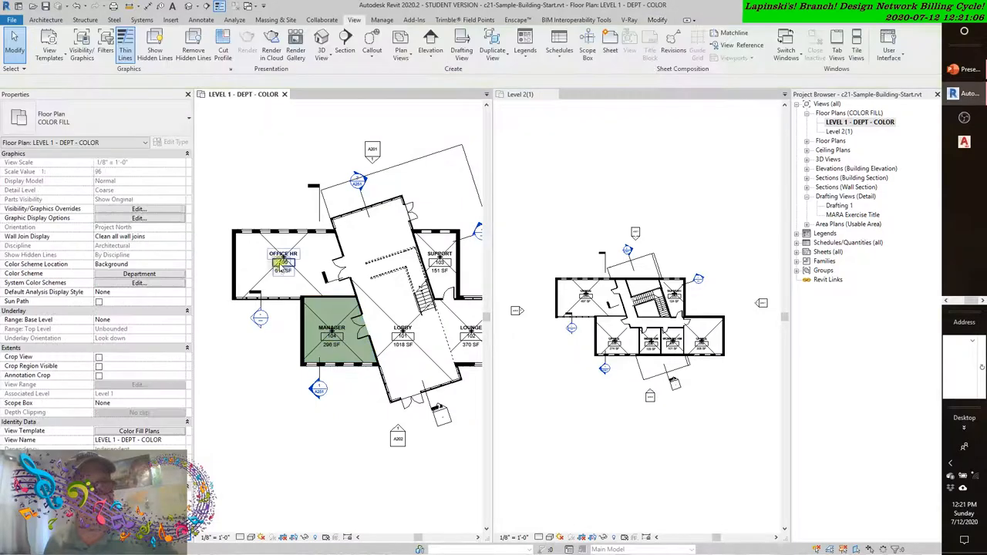
pyautogui.click(266, 281)
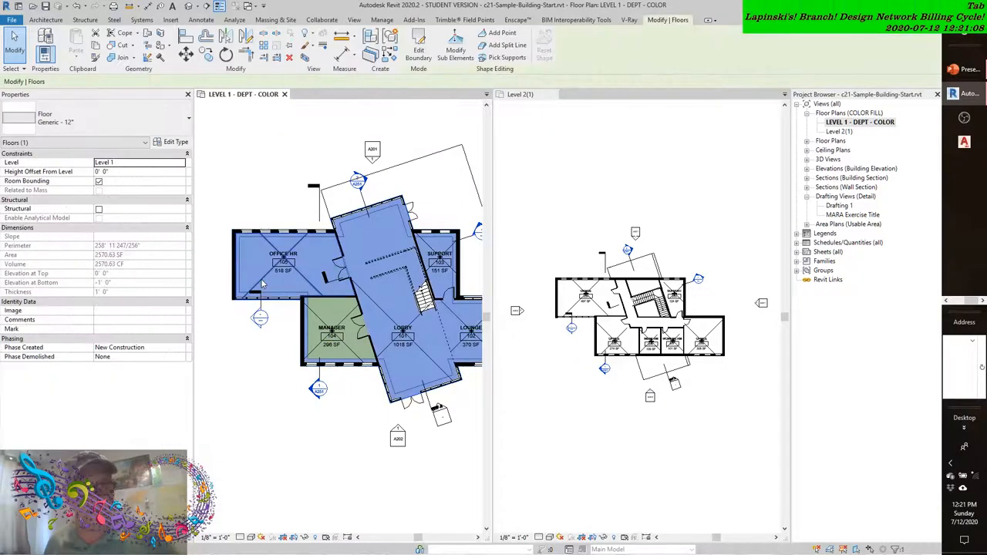
pyautogui.press('Escape')
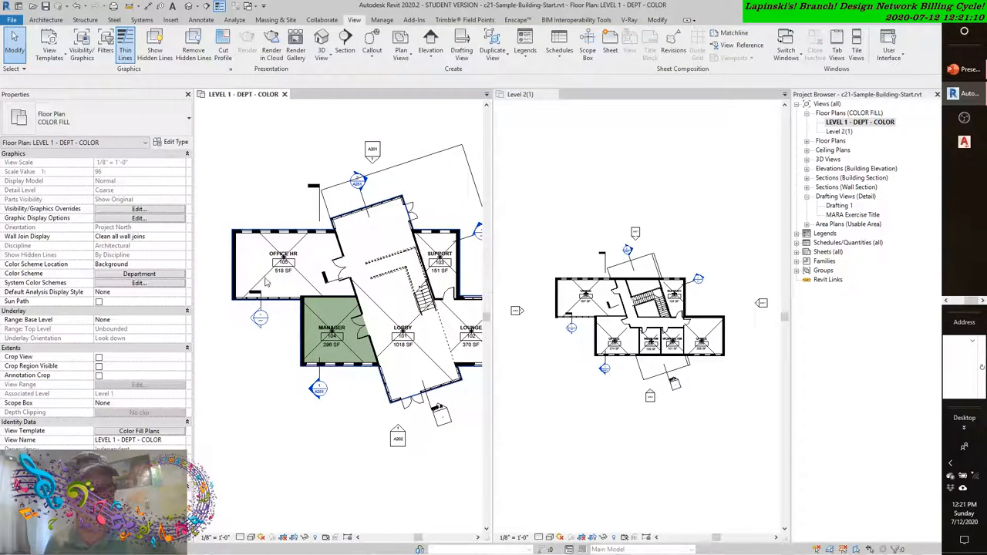
pyautogui.click(266, 282)
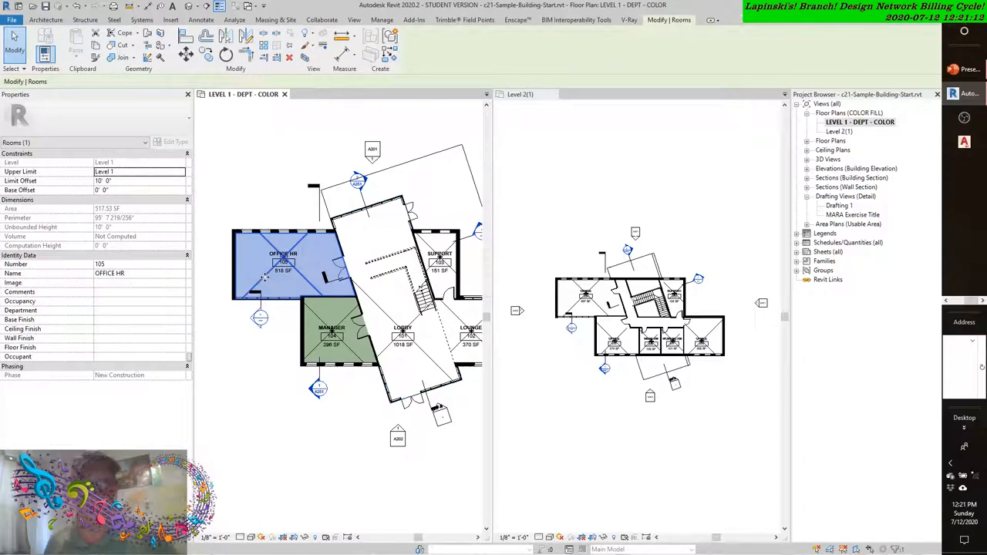
# Set OFFICE HR's Department to MANAGEMENT and apply so it fills green with a legend entry
pyautogui.click(116, 311)
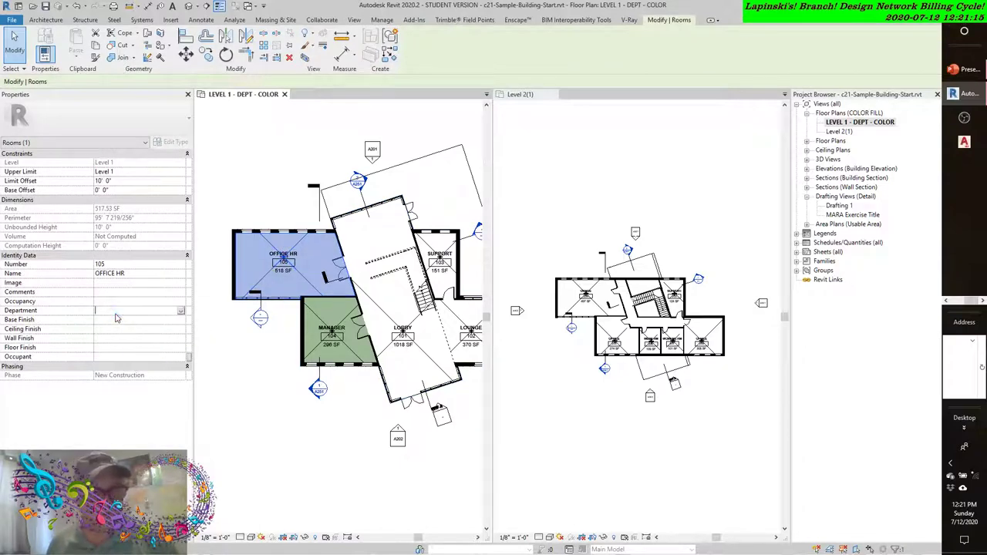
pyautogui.click(180, 312)
pyautogui.click(115, 320)
pyautogui.click(254, 397)
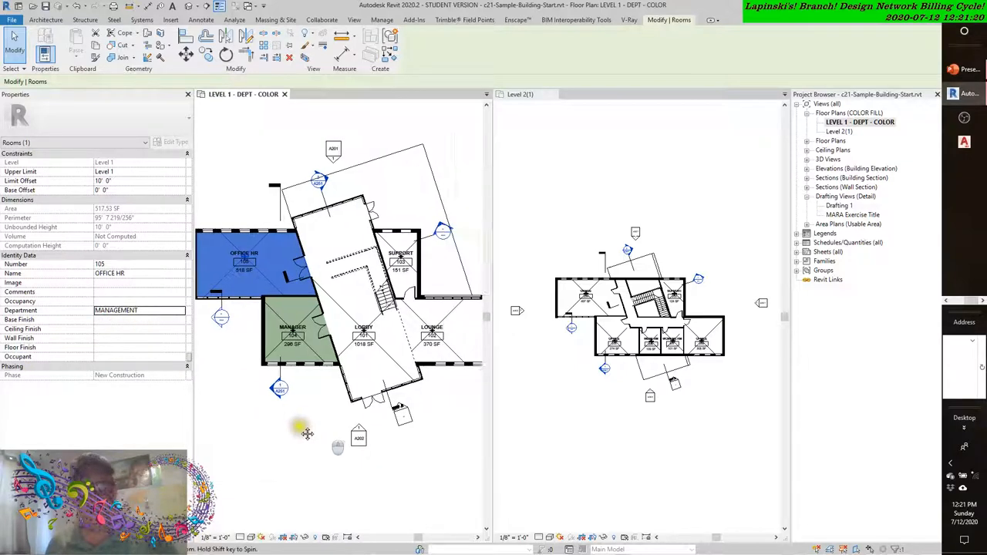
pyautogui.moveTo(350, 432); pyautogui.dragTo(276, 429, button='middle')
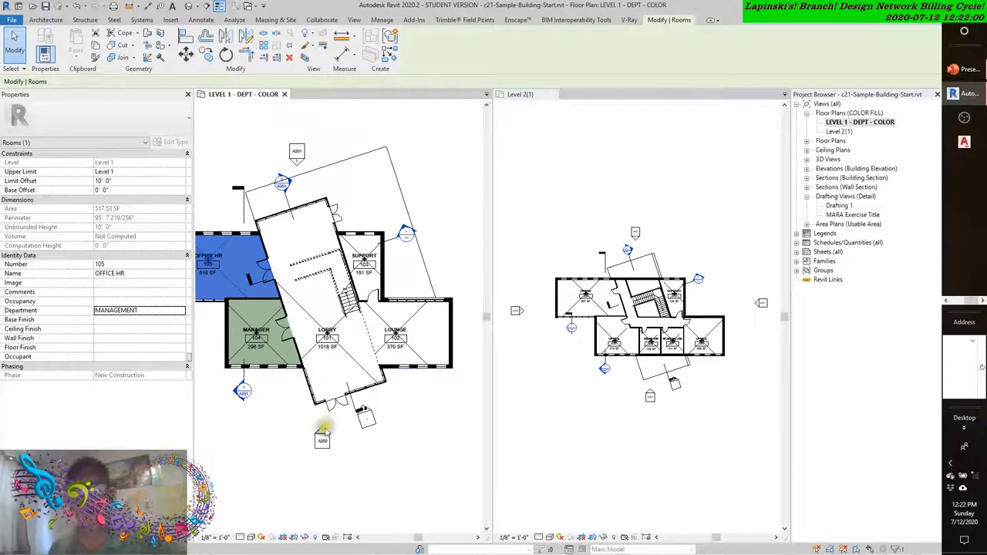
pyautogui.scroll(-2, 263, 406)
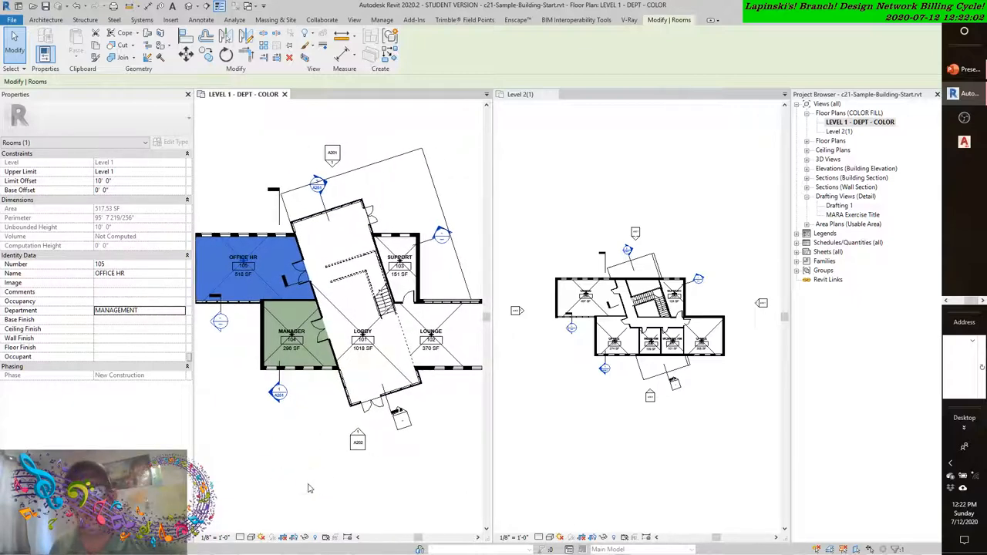
pyautogui.scroll(-1, 308, 487)
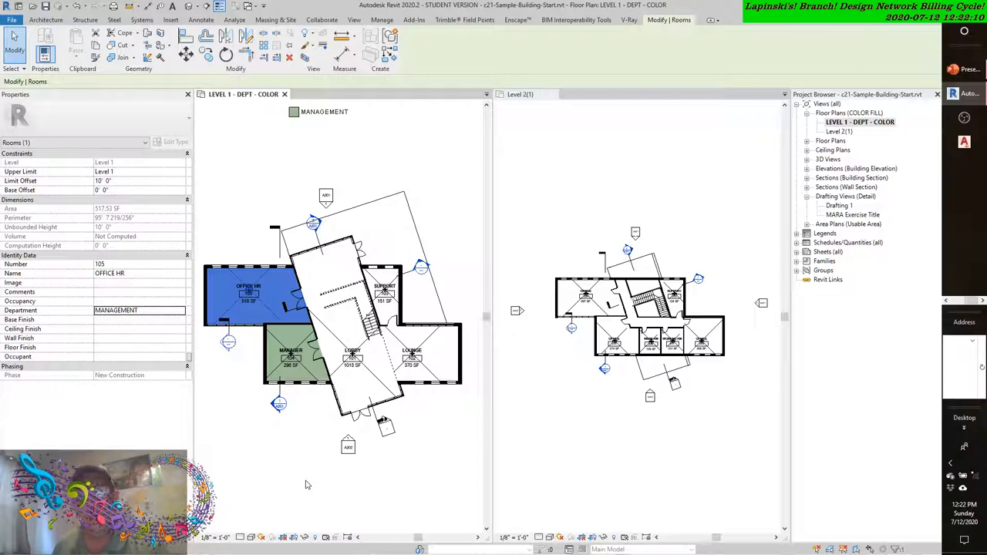
pyautogui.click(306, 485)
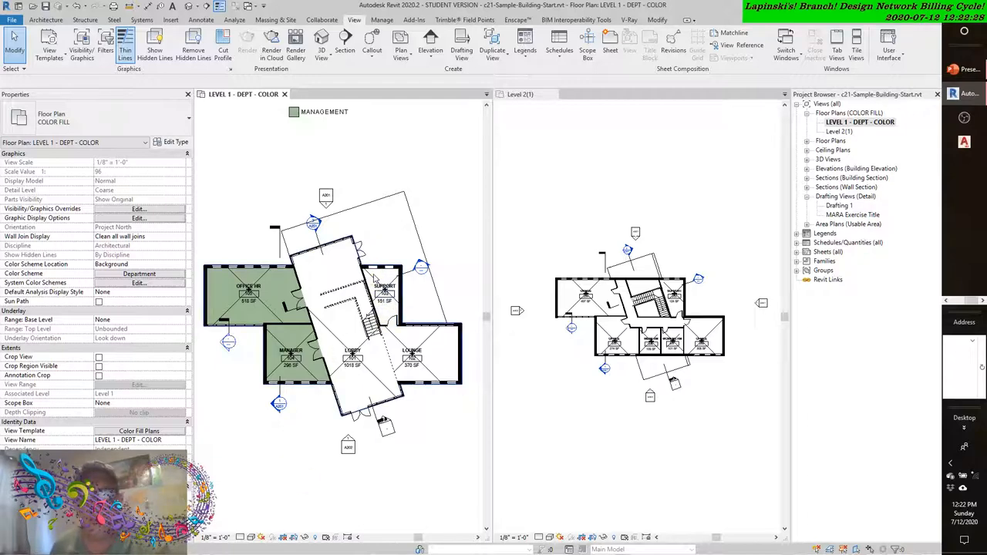
pyautogui.scroll(4, 379, 286)
pyautogui.scroll(3, 385, 270)
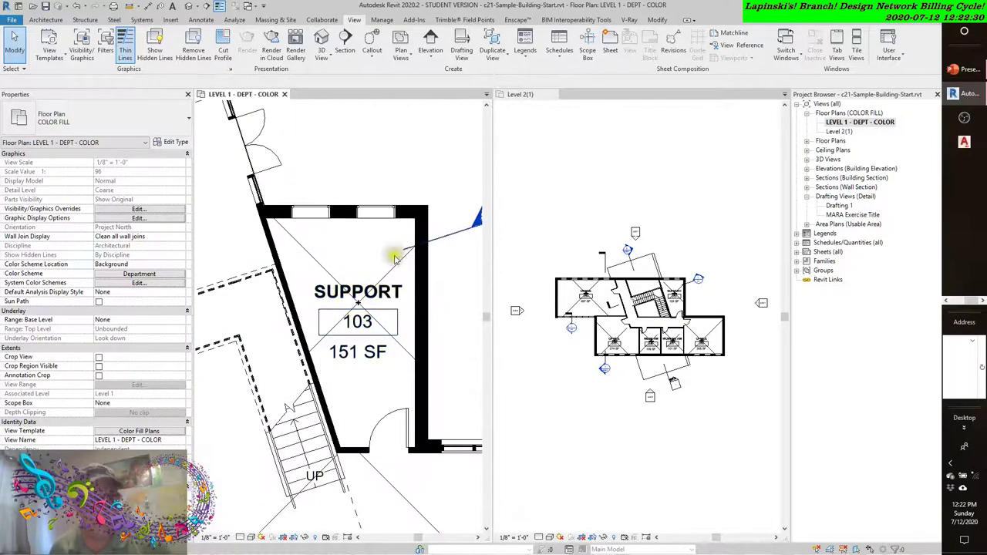
# Set SUPPORT room 103's Department to OPERATIONS and apply so it fills teal
pyautogui.press('Tab')
pyautogui.click(308, 257)
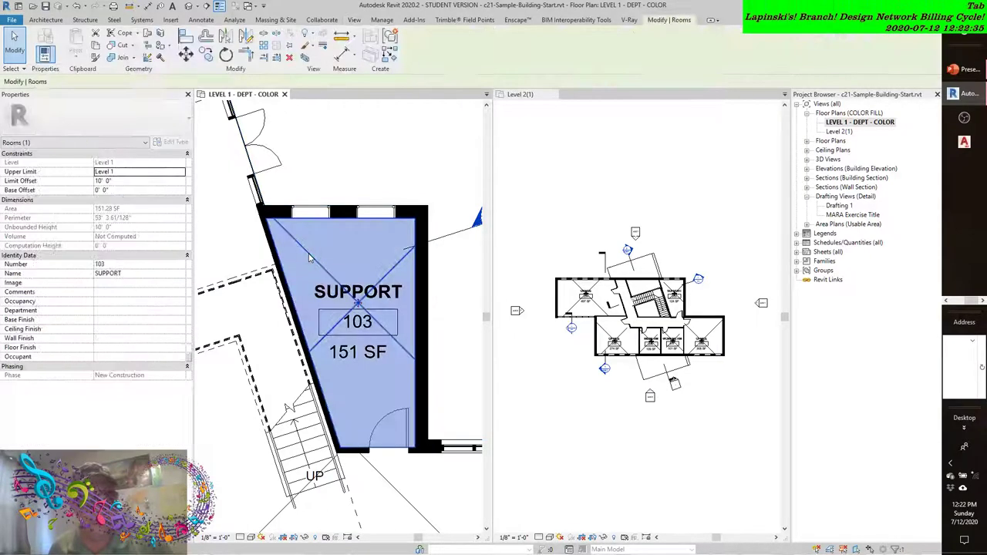
pyautogui.click(170, 310)
pyautogui.click(113, 326)
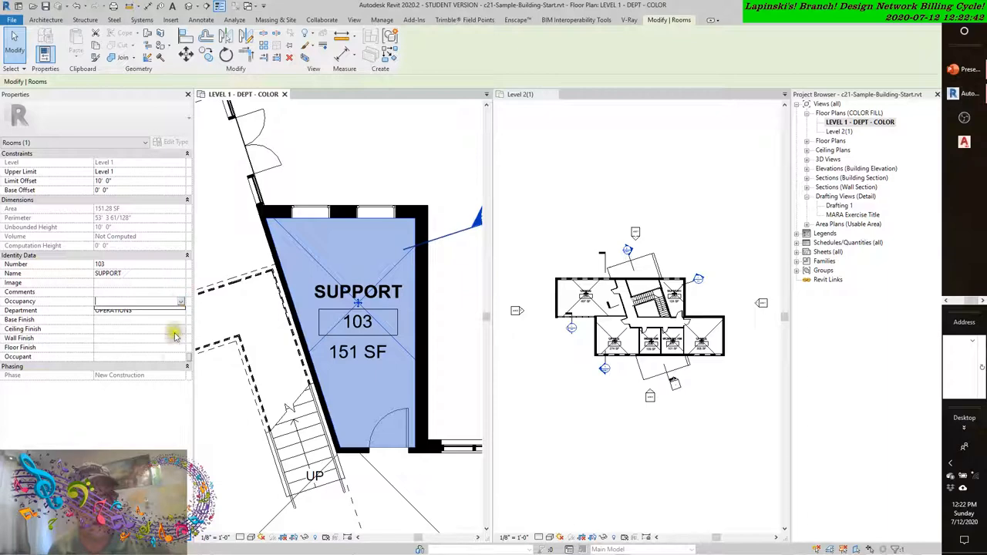
pyautogui.click(107, 339)
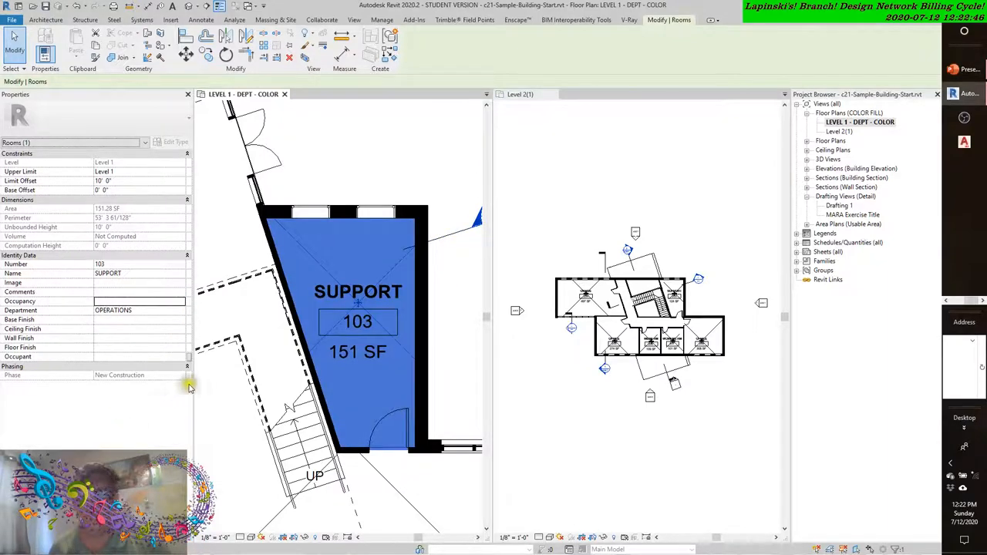
pyautogui.scroll(-2, 405, 339)
pyautogui.moveTo(405, 340); pyautogui.dragTo(417, 351, button='middle')
pyautogui.scroll(-2, 405, 339)
pyautogui.moveTo(385, 278); pyautogui.dragTo(370, 293, button='middle')
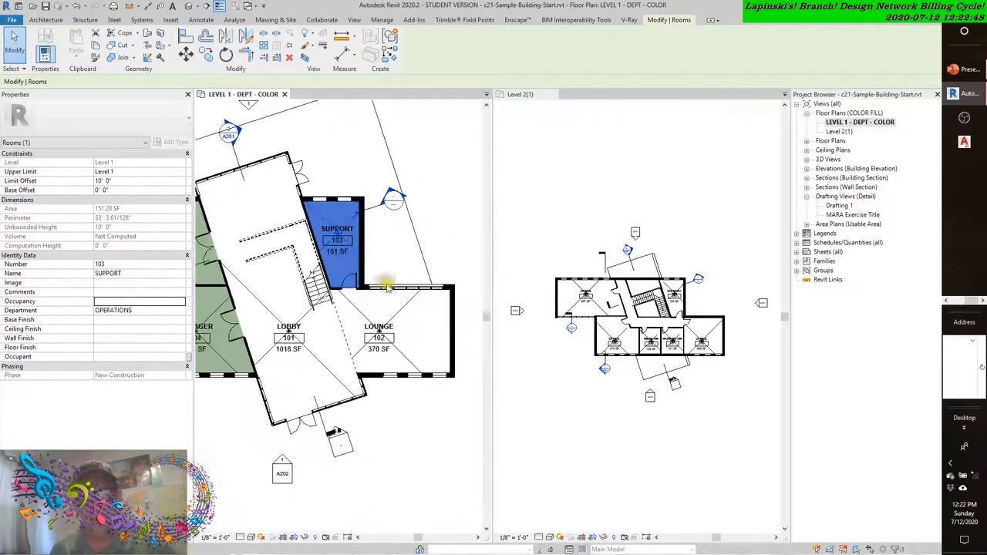
pyautogui.scroll(4, 384, 305)
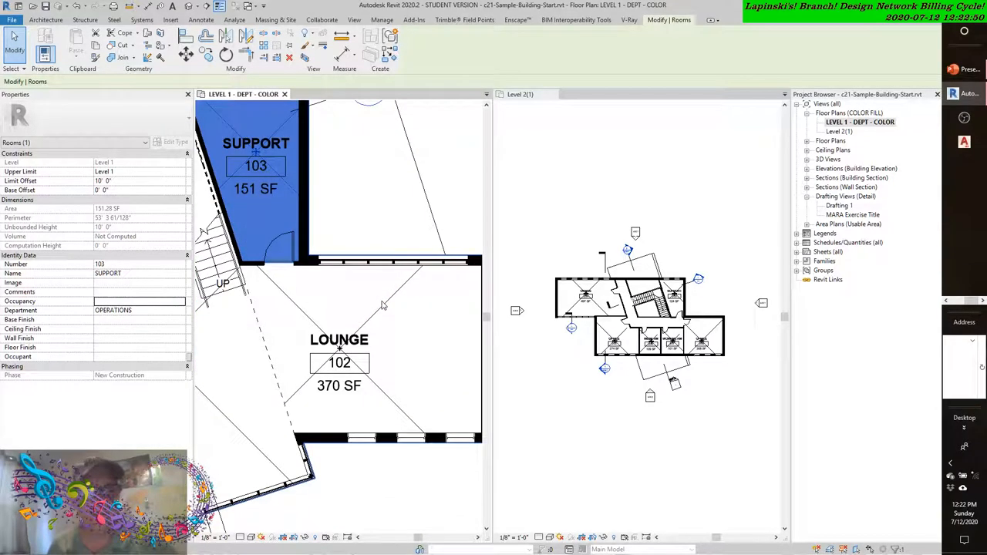
pyautogui.press('Escape')
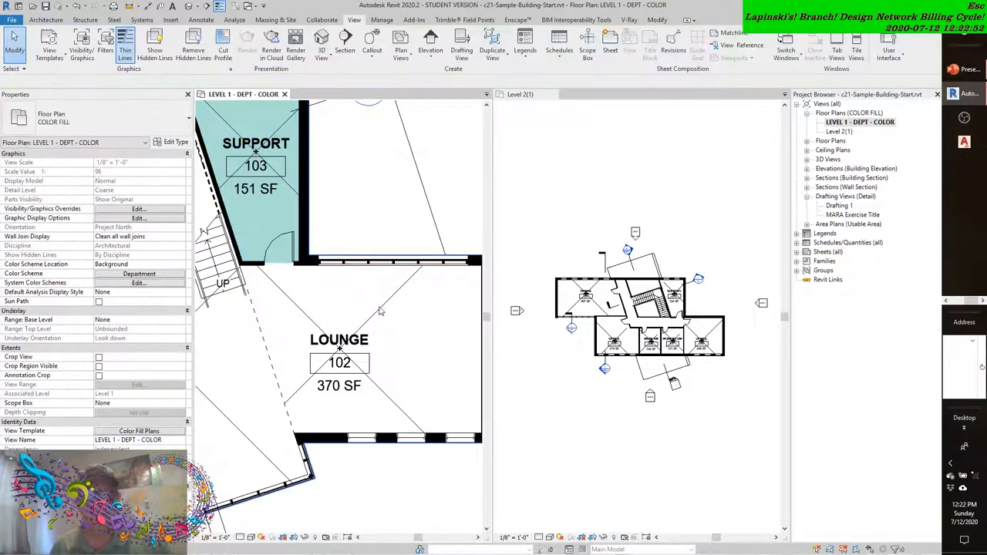
pyautogui.click(379, 314)
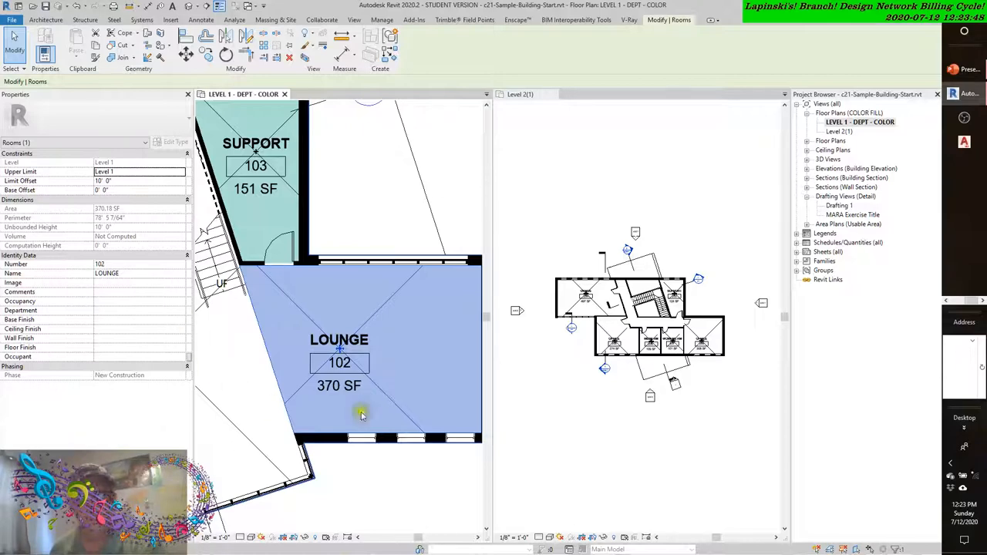
pyautogui.click(404, 223)
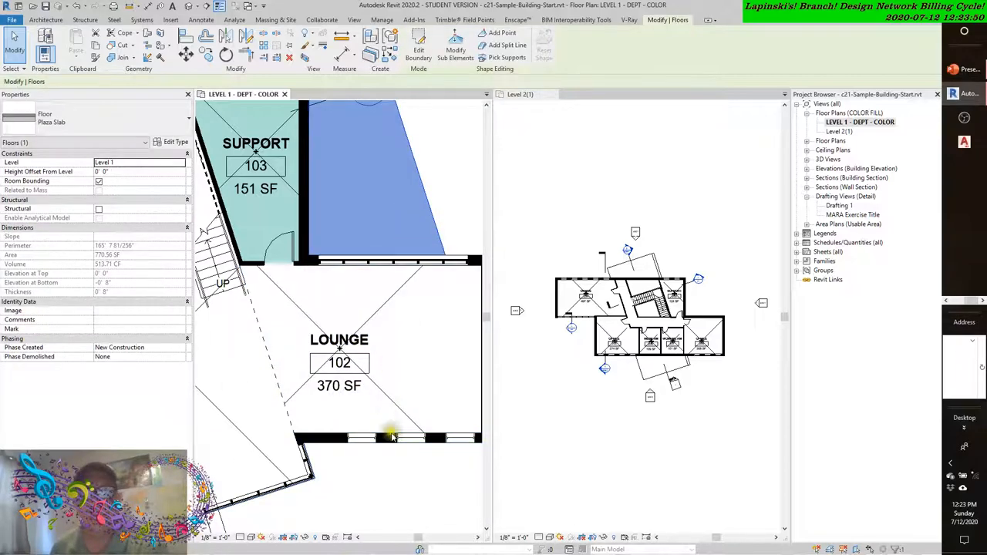
pyautogui.scroll(-4, 393, 478)
pyautogui.scroll(-2, 393, 462)
# Pan to show the full LEVEL 1 color plan with its legend and deselect the floor slab
pyautogui.moveTo(395, 425); pyautogui.dragTo(400, 418, button='middle')
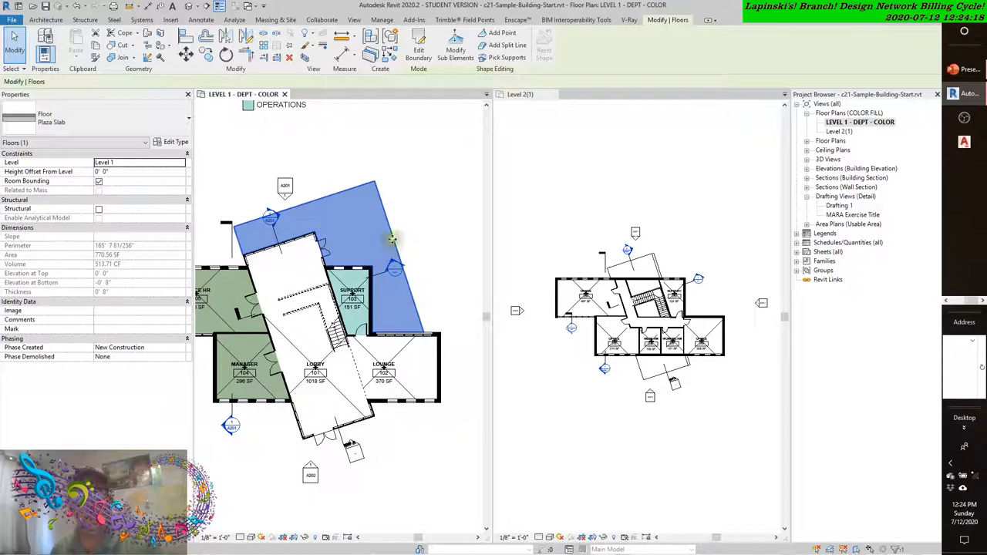
pyautogui.scroll(-3, 401, 250)
pyautogui.moveTo(401, 239); pyautogui.dragTo(425, 282, button='middle')
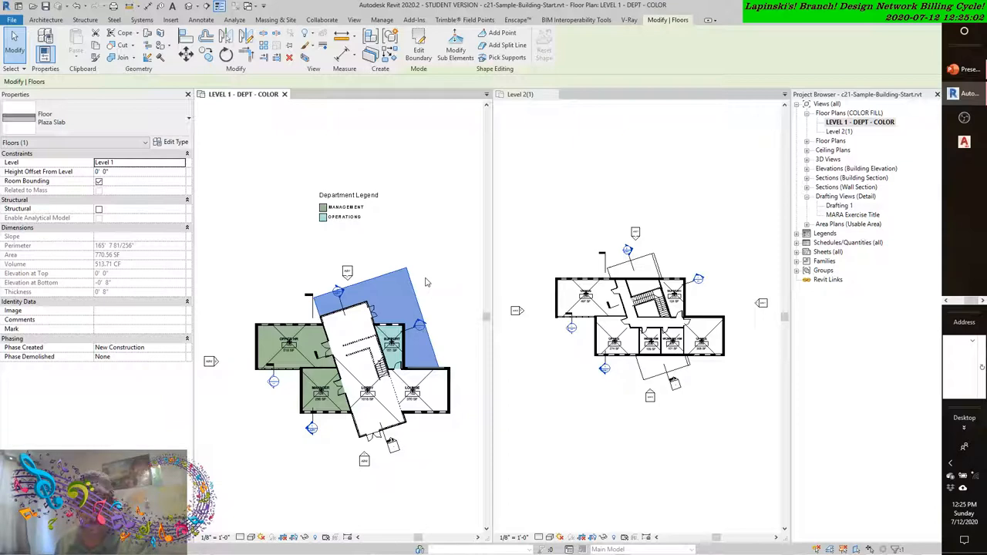
pyautogui.click(426, 281)
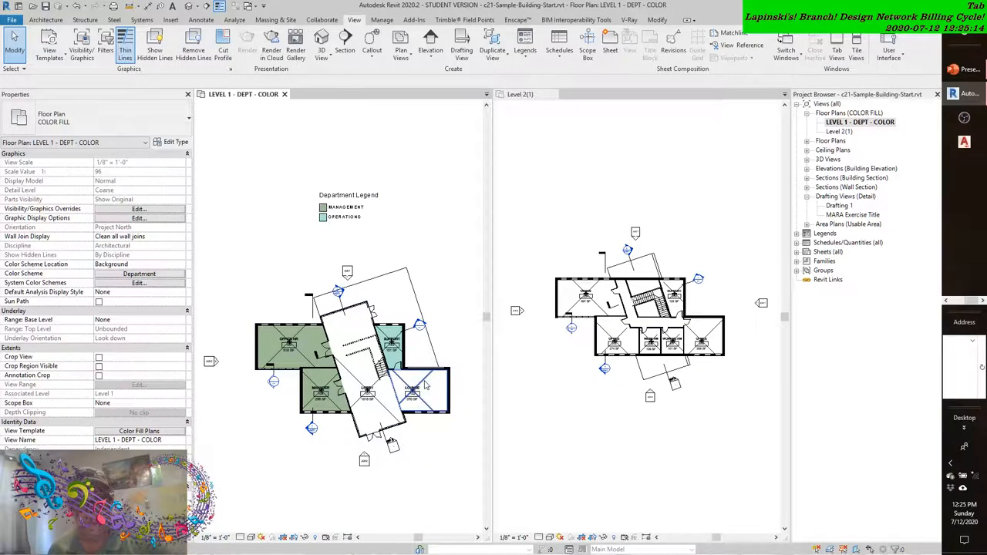
pyautogui.click(426, 388)
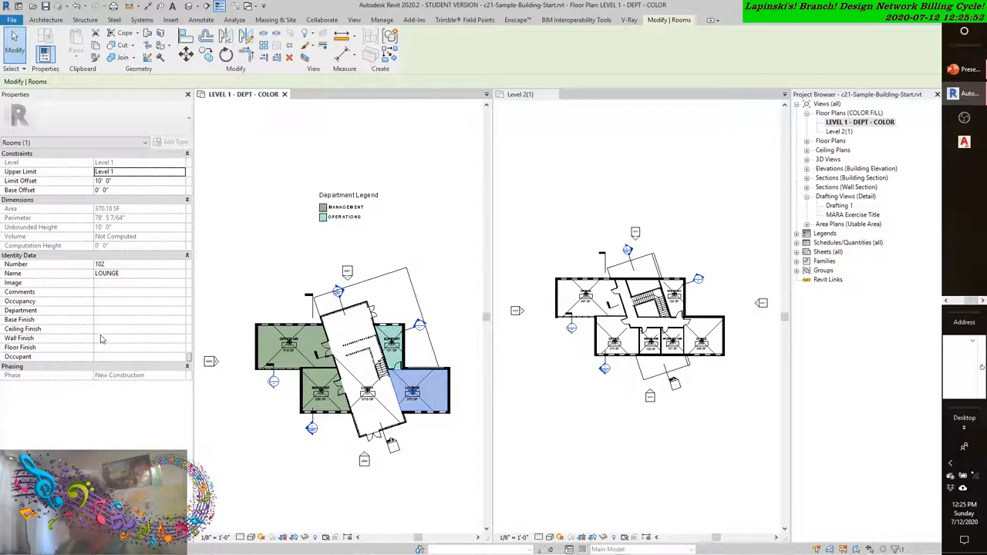
pyautogui.click(463, 219)
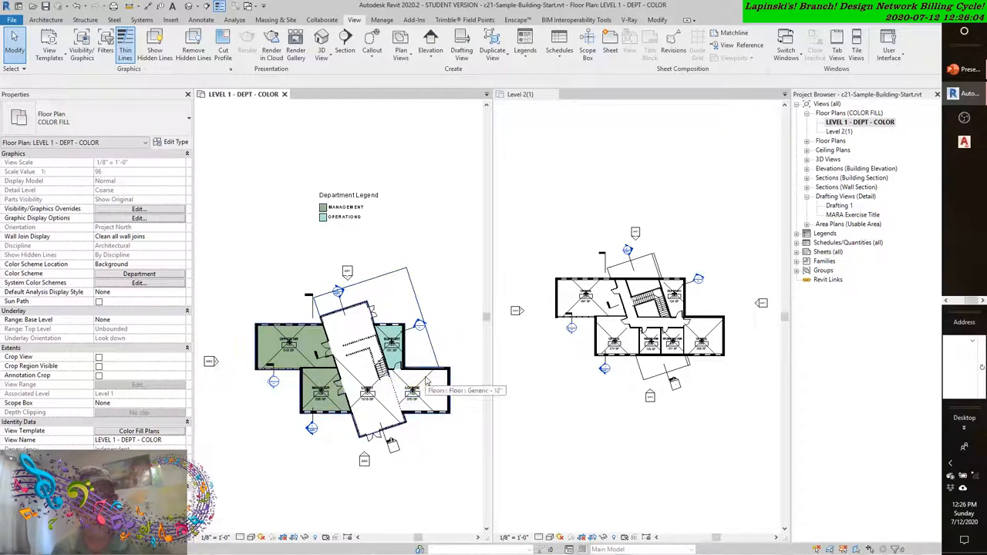
pyautogui.click(425, 381)
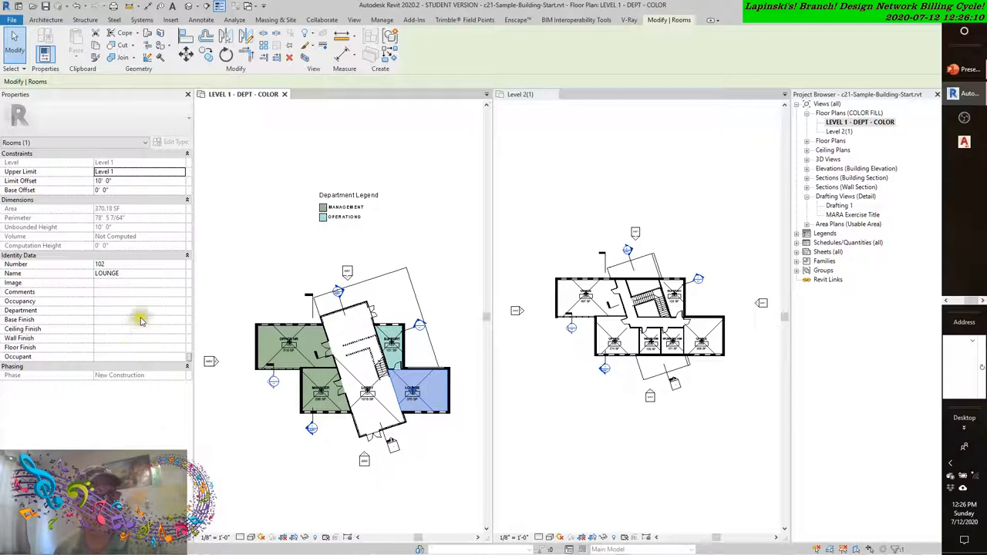
# List the four department choices for LOUNGE room 102
pyautogui.click(180, 311)
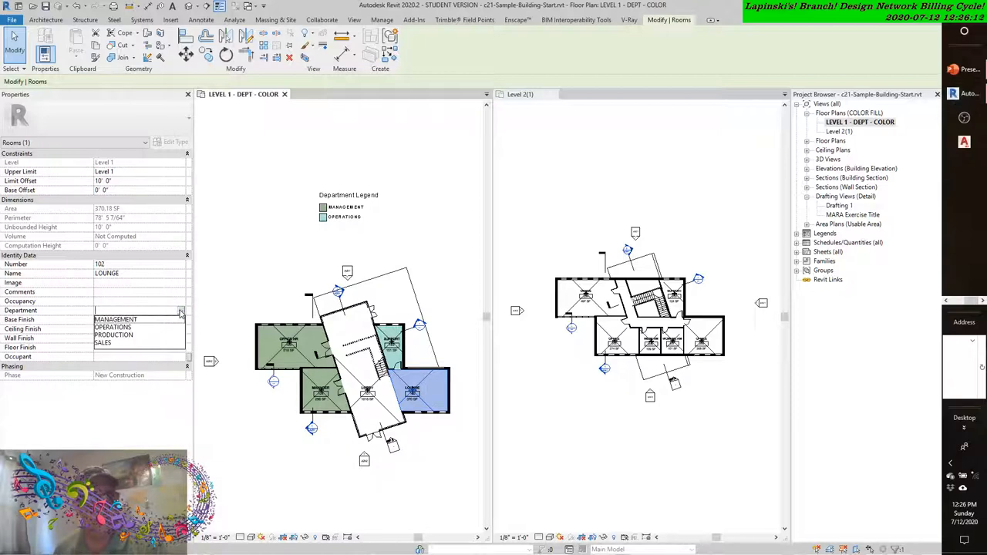